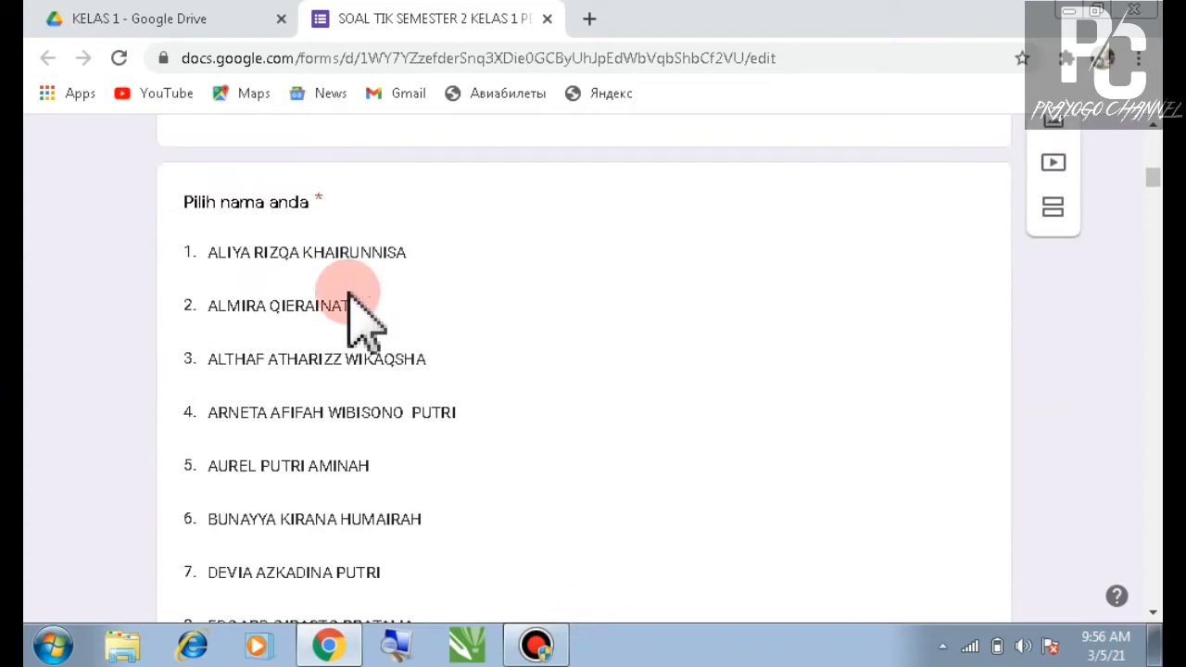
Step: Look through the name-selection questions in the class sections of the quiz form
scroll(352, 297, "up", 18)
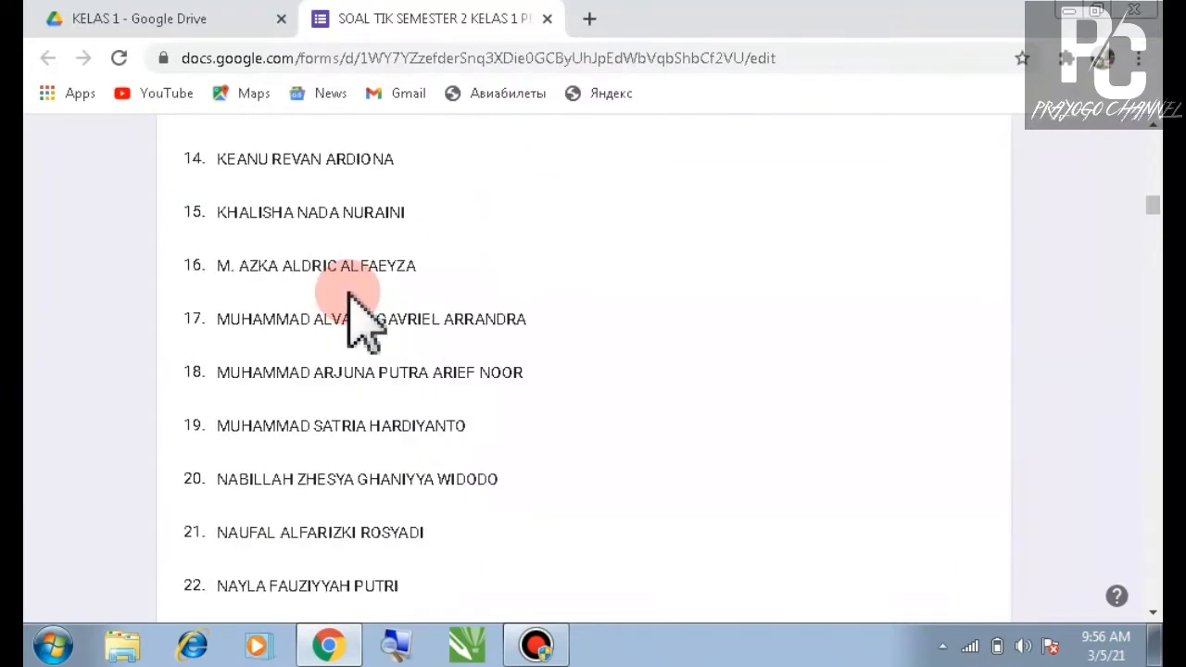
scroll(352, 296, "down", 12)
scroll(352, 297, "down", 18)
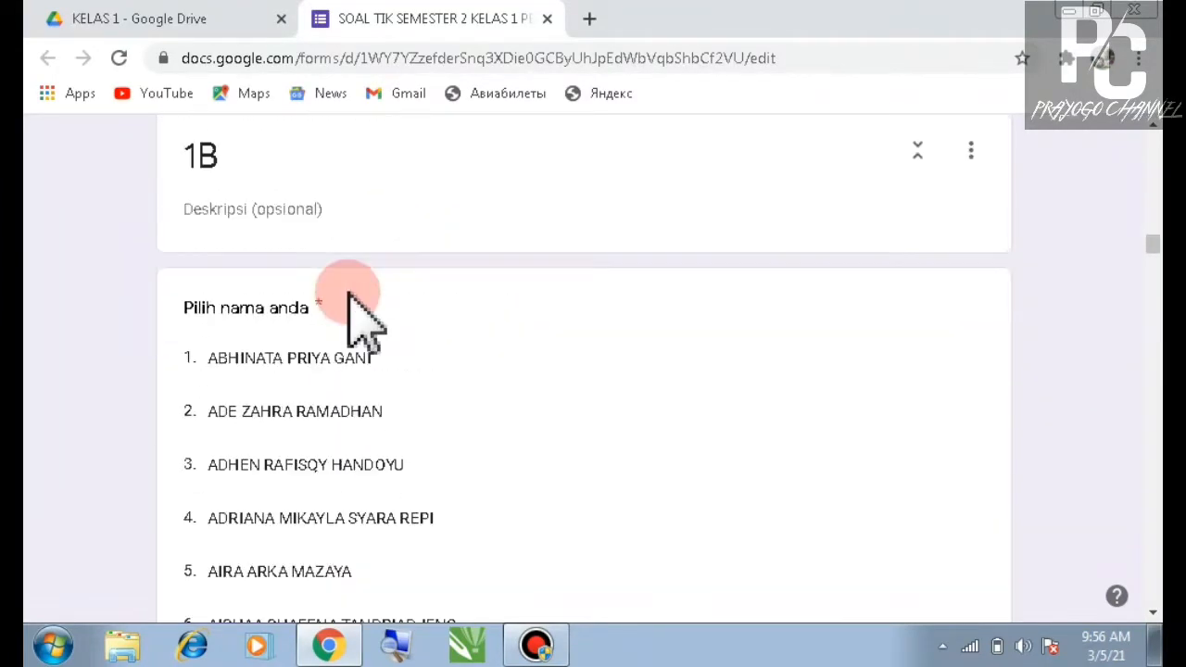
scroll(352, 296, "up", 9)
scroll(352, 296, "up", 15)
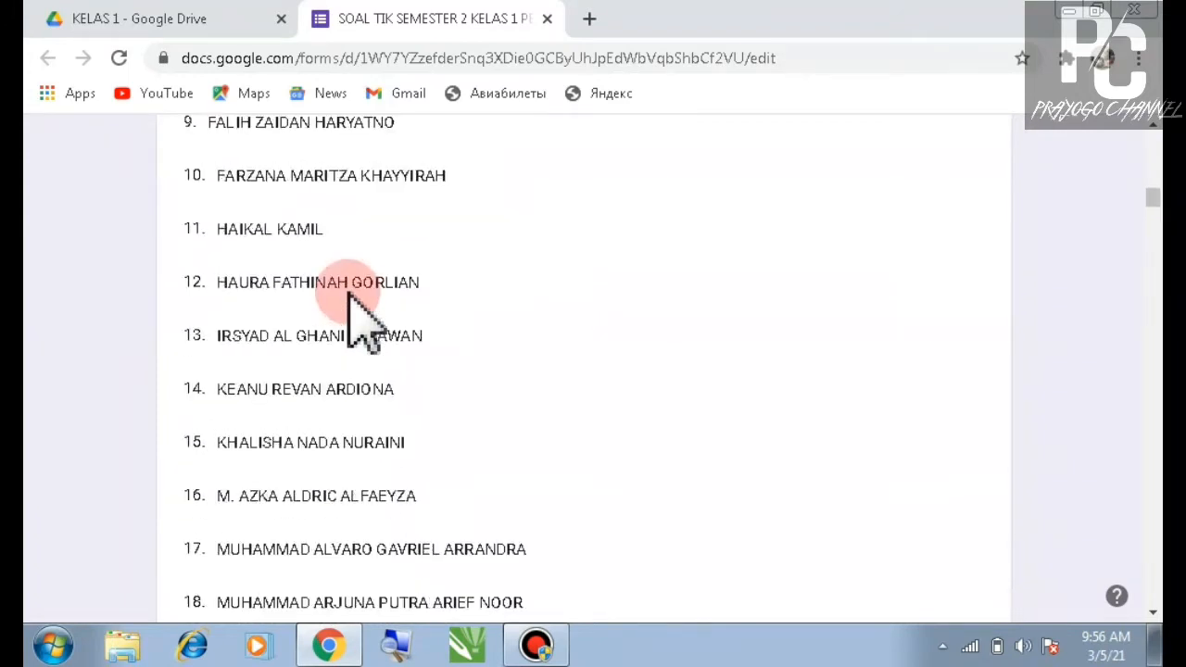
scroll(355, 294, "up", 4)
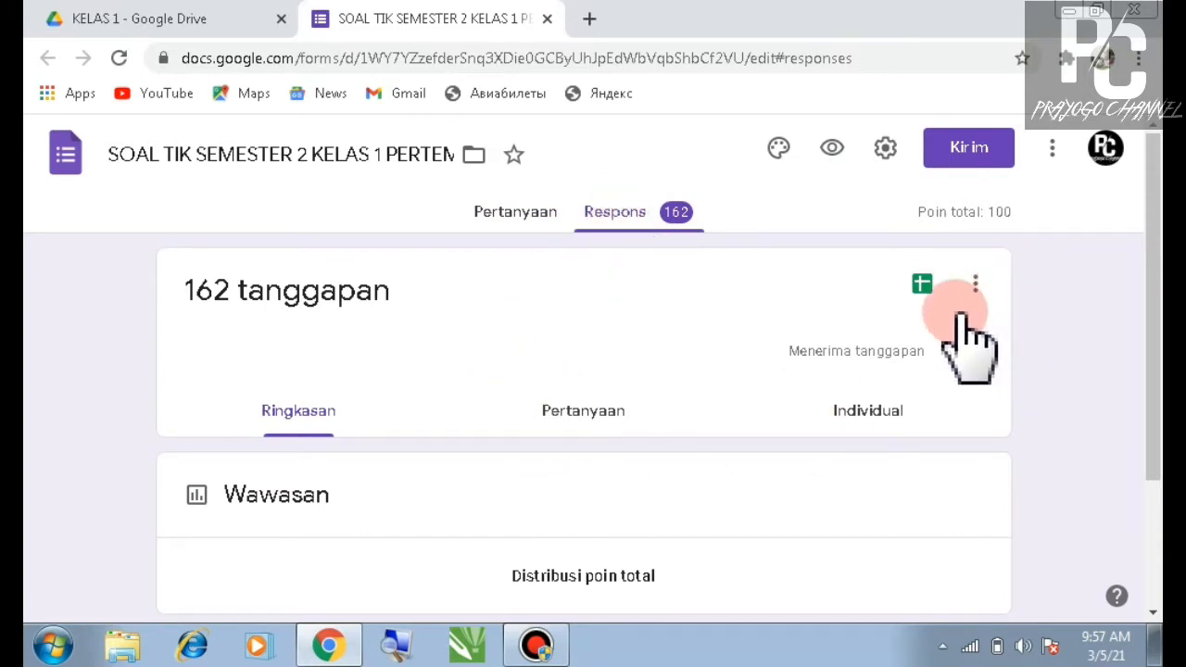
Step: Download the form responses as a CSV file and open the folder containing the downloaded archive
left_click(978, 283)
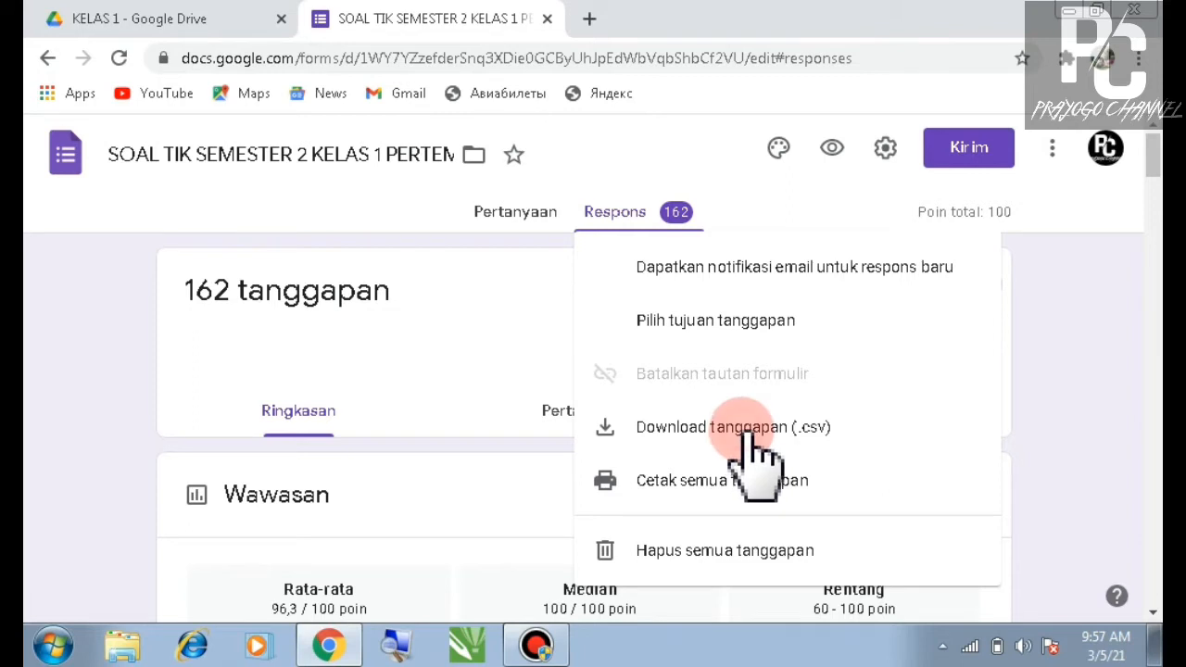
left_click(753, 447)
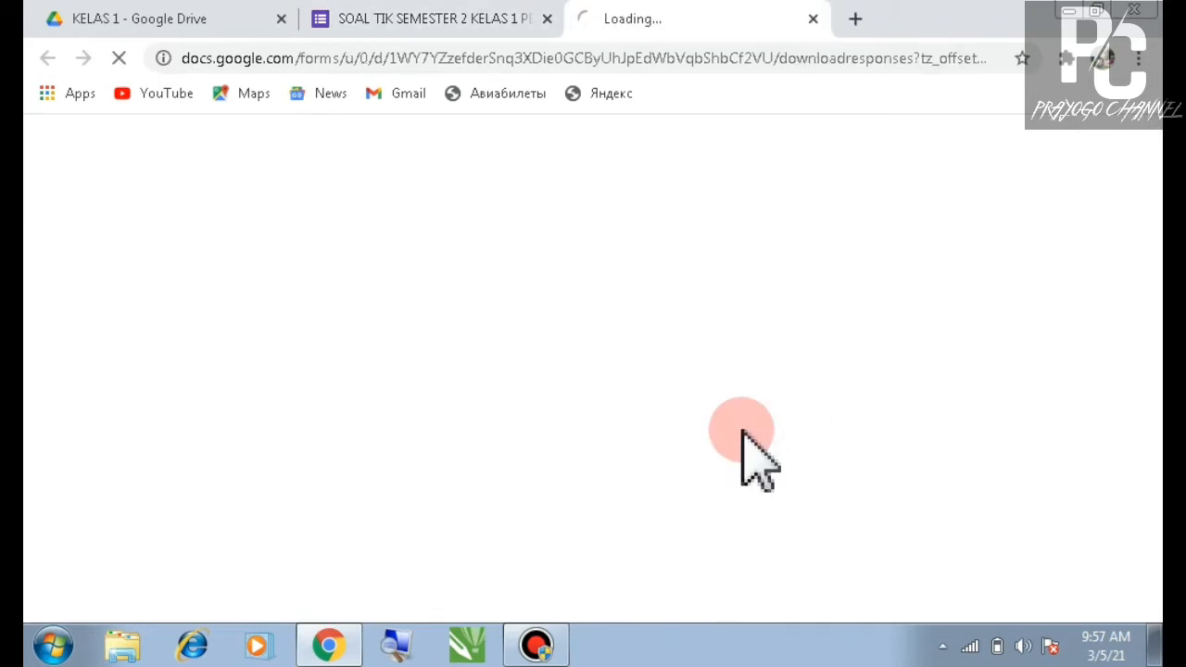
left_click(582, 420)
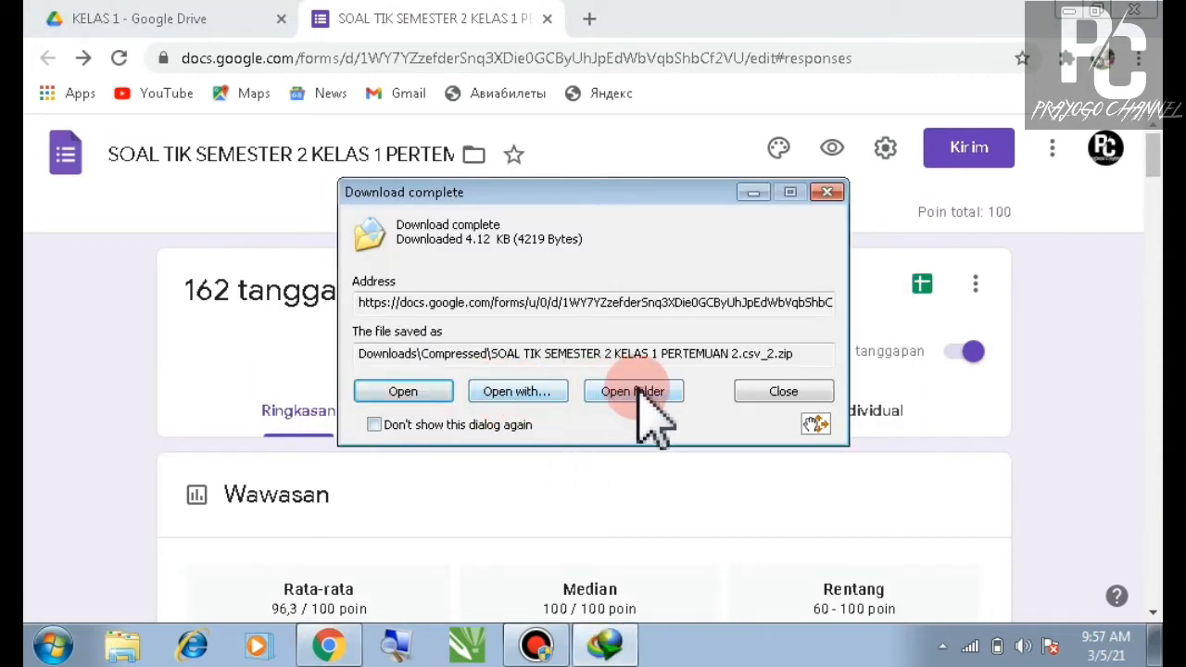
left_click(632, 394)
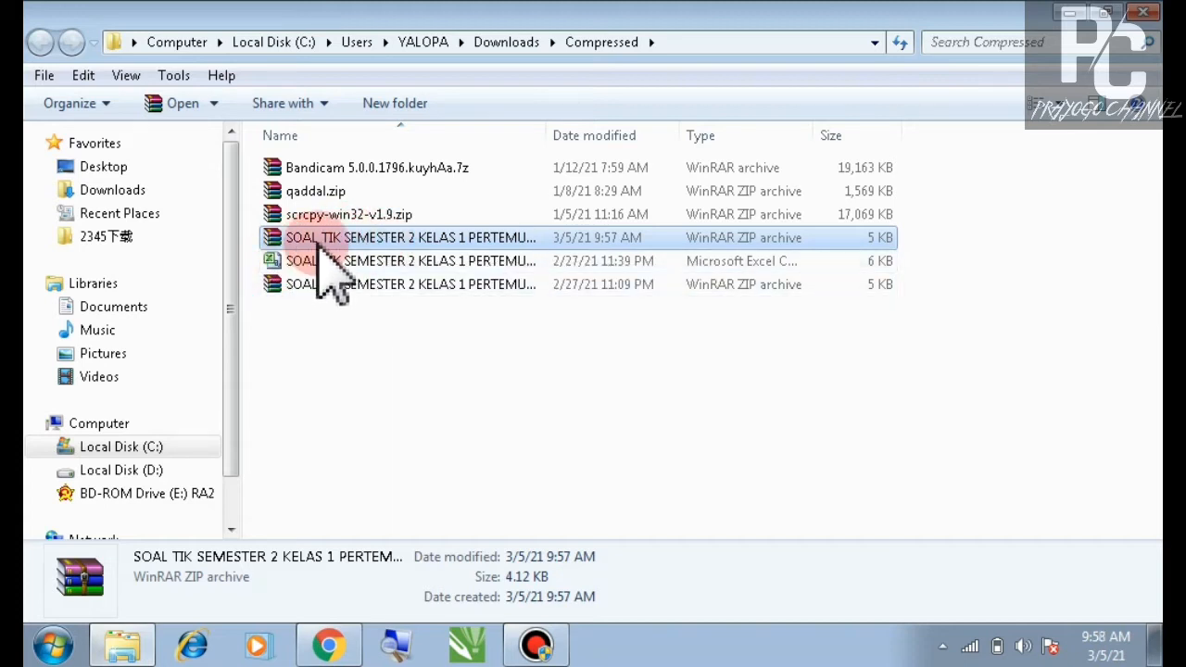
Step: Delete the two older SOAL TIK SEMESTER 2 files from 2/27/21, moving them to the Recycle Bin
left_click_drag(256, 251, 315, 295)
key("Delete")
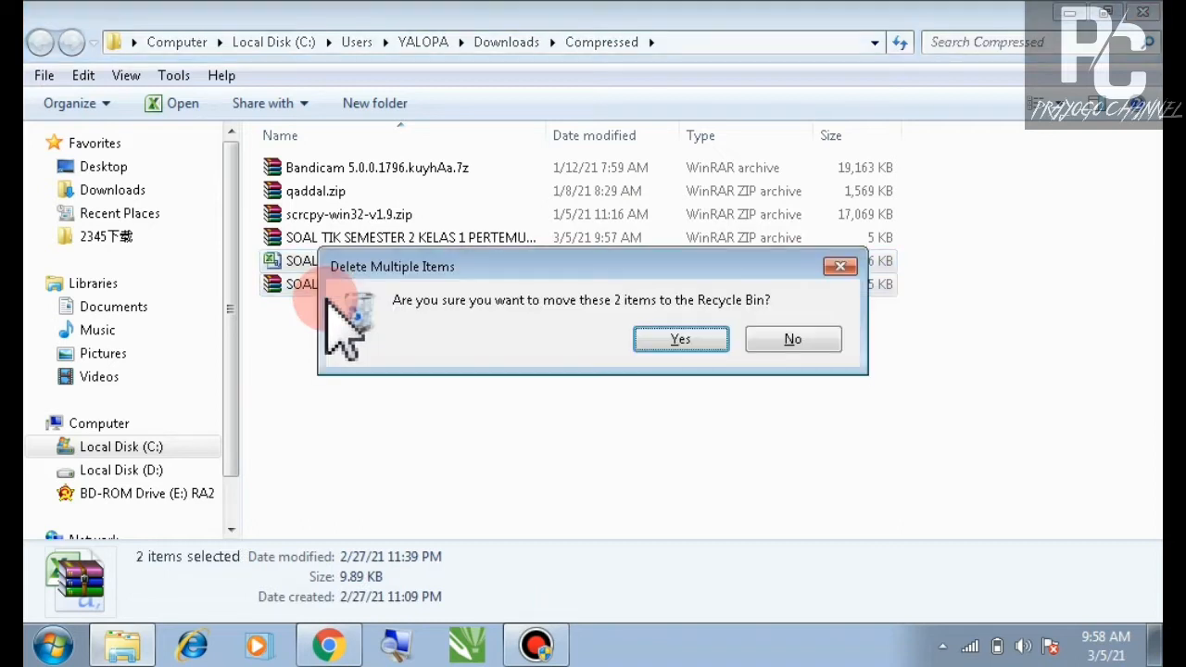
left_click(682, 344)
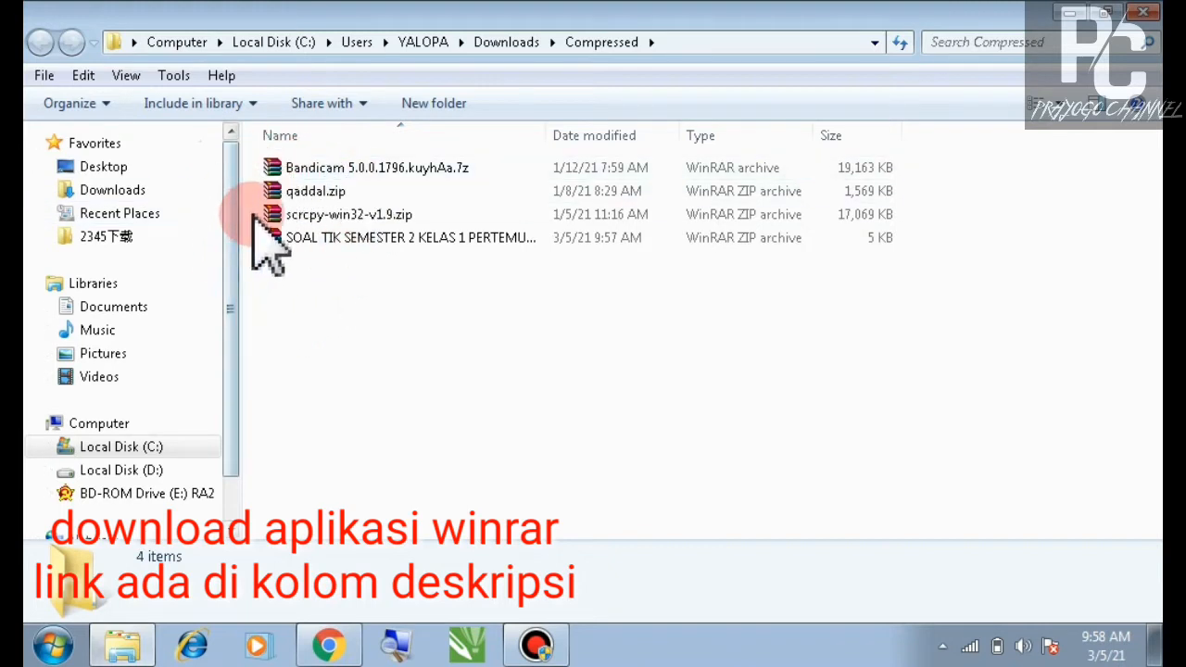
Step: Extract the newly downloaded SOAL TIK SEMESTER 2 ZIP archive into the current folder
left_click(343, 242)
right_click(344, 241)
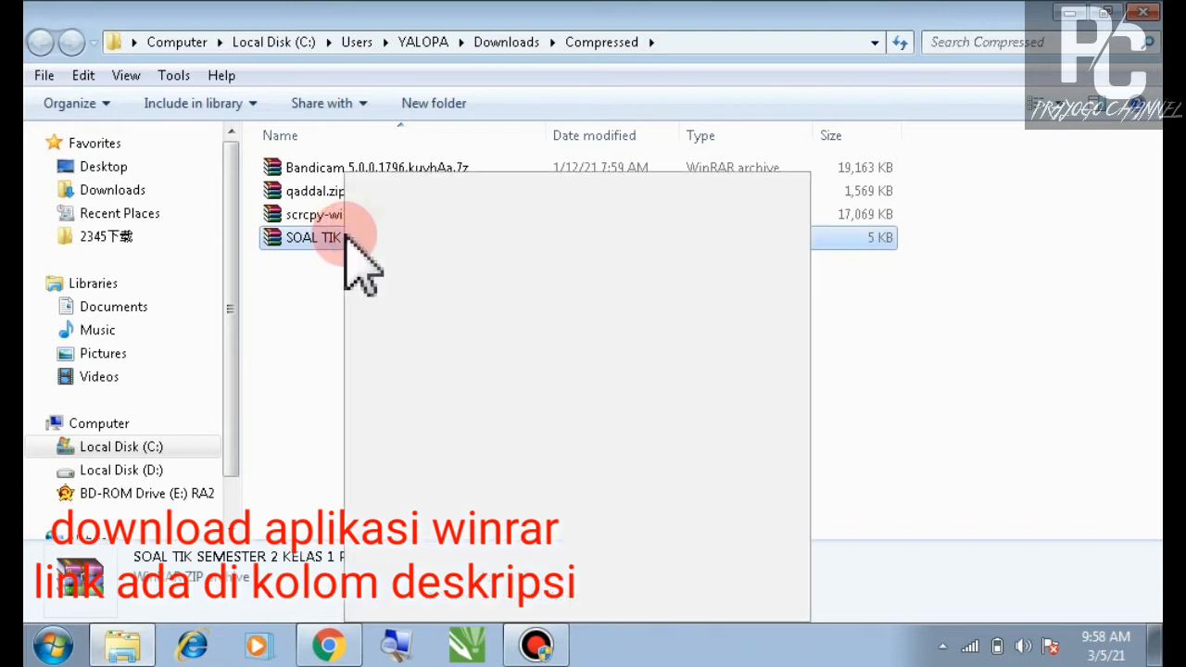
left_click(434, 263)
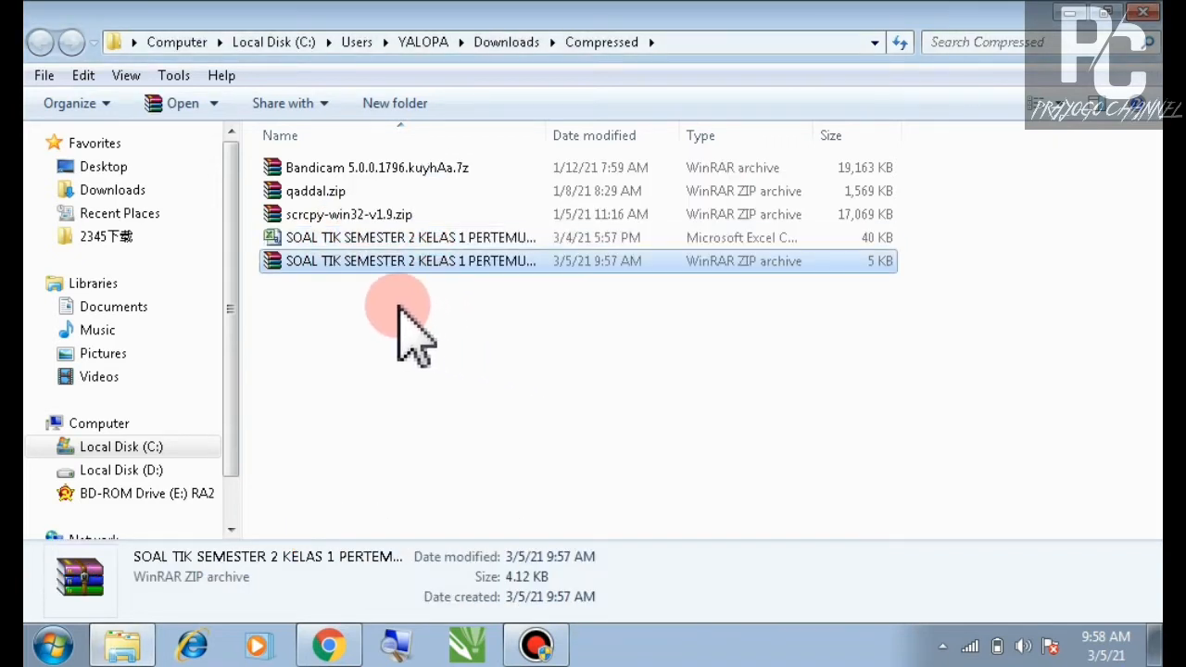
Step: Open the extracted CSV file in Excel, maximize its window and dismiss the Office activation wizard
left_click(360, 239)
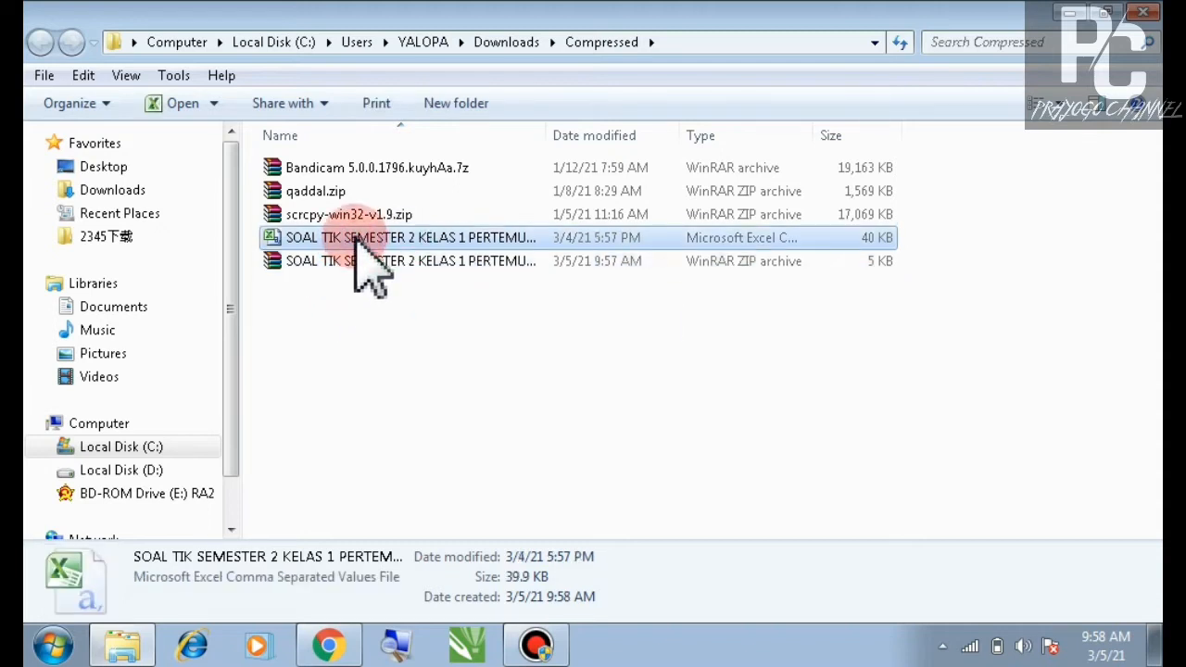
double_click(359, 239)
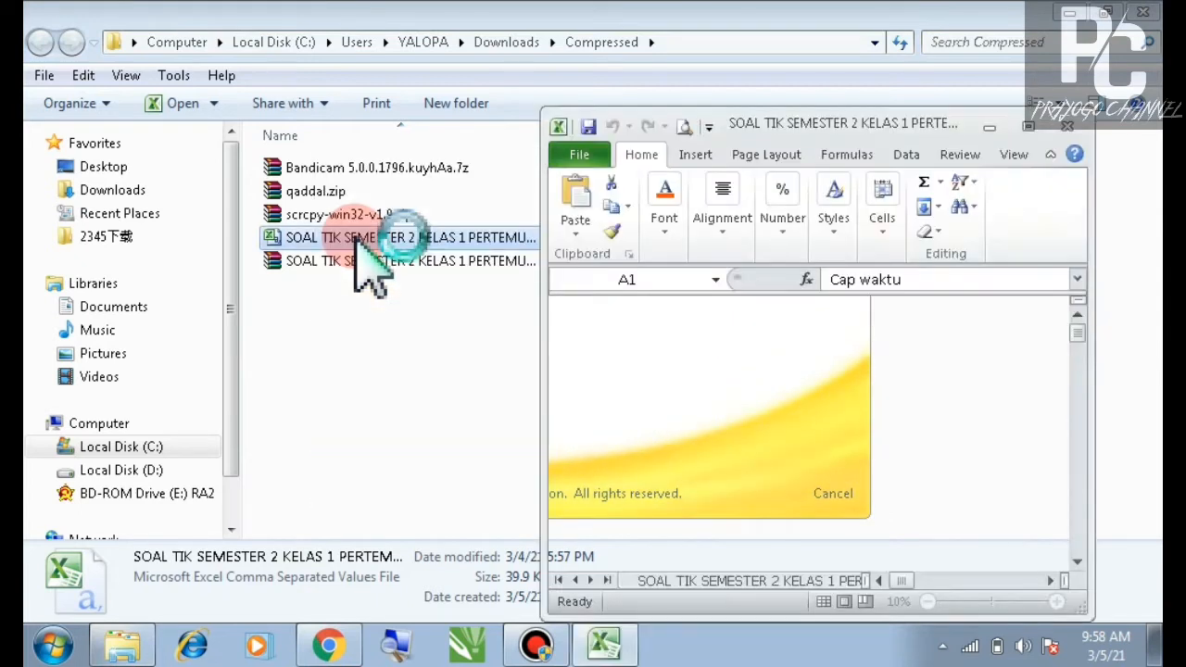
left_click(1024, 126)
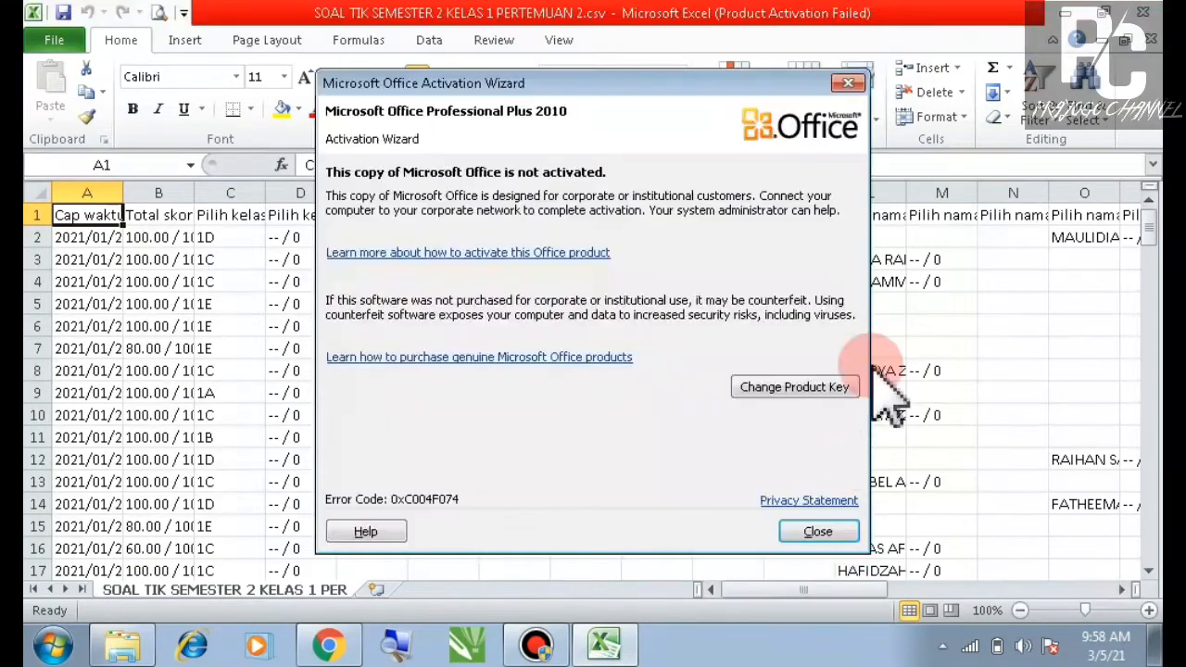
left_click(836, 80)
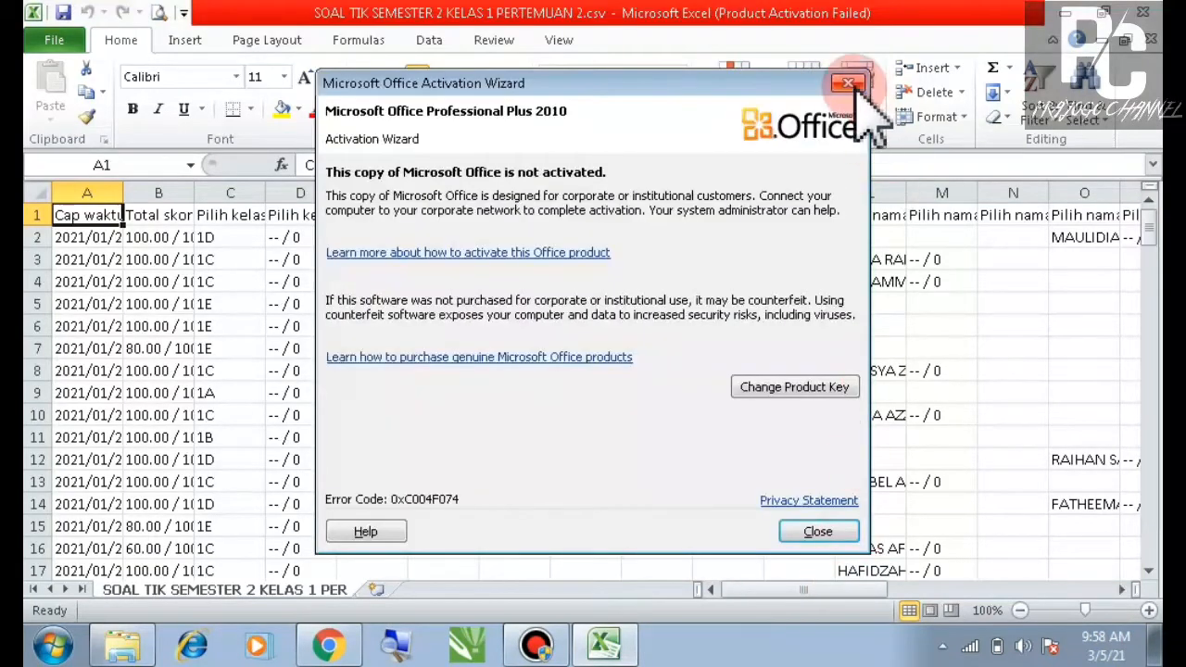
left_click_drag(848, 575, 839, 598)
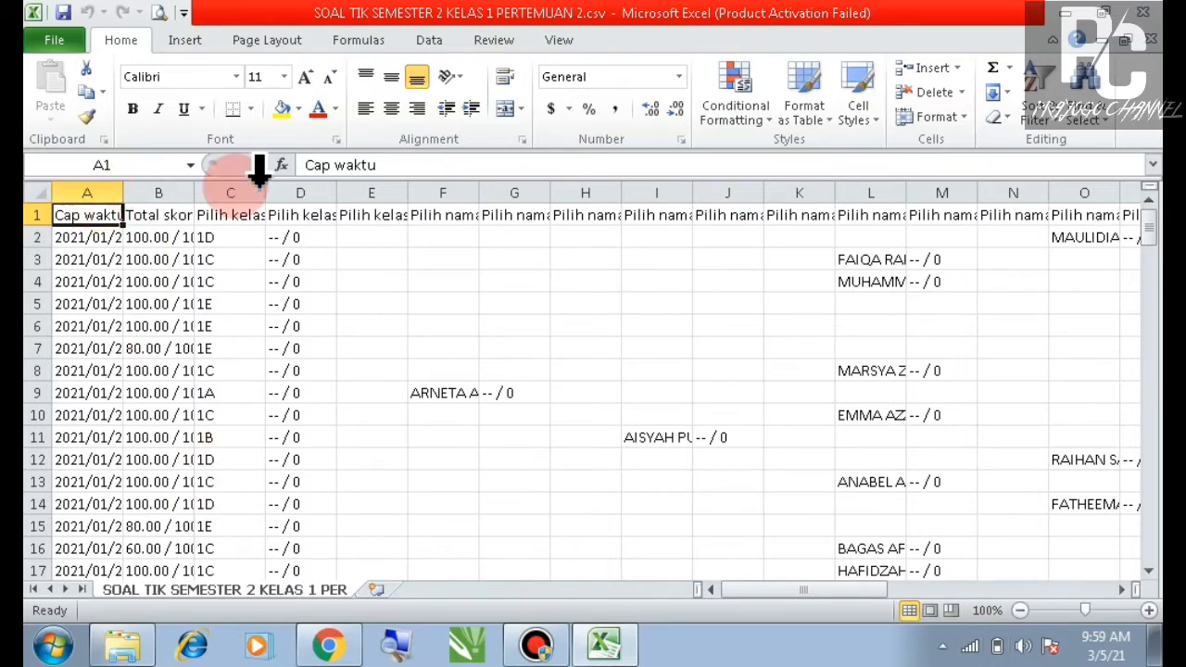
Step: Delete the Cap waktu column from the response sheet
left_click(96, 180)
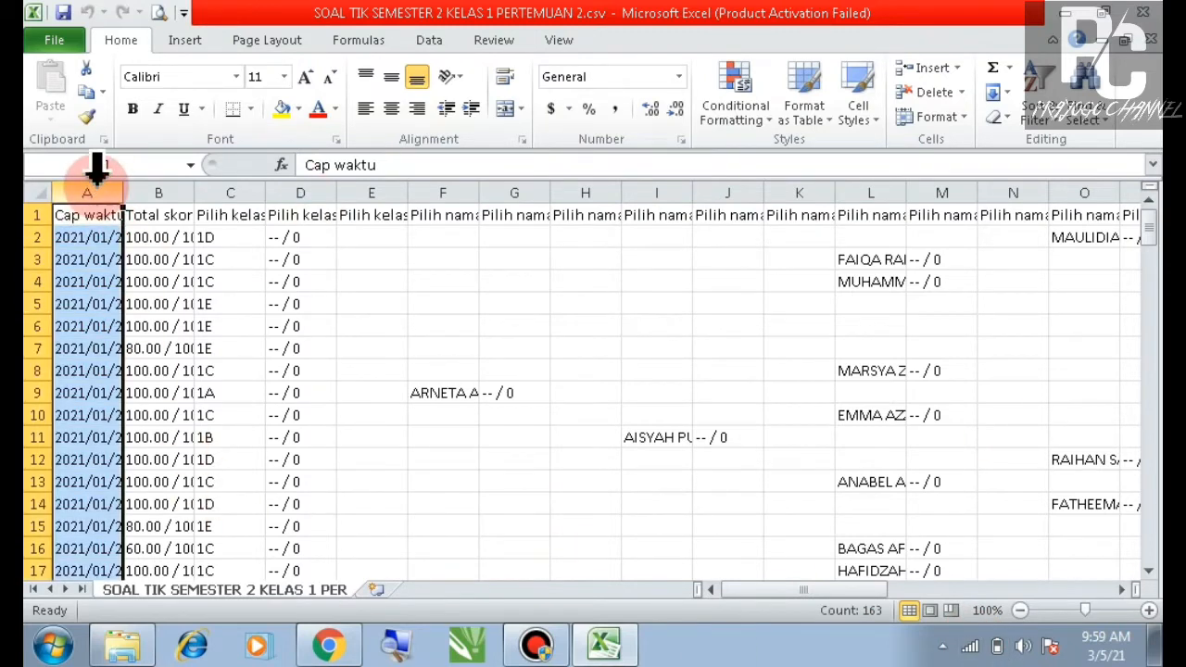
right_click(88, 193)
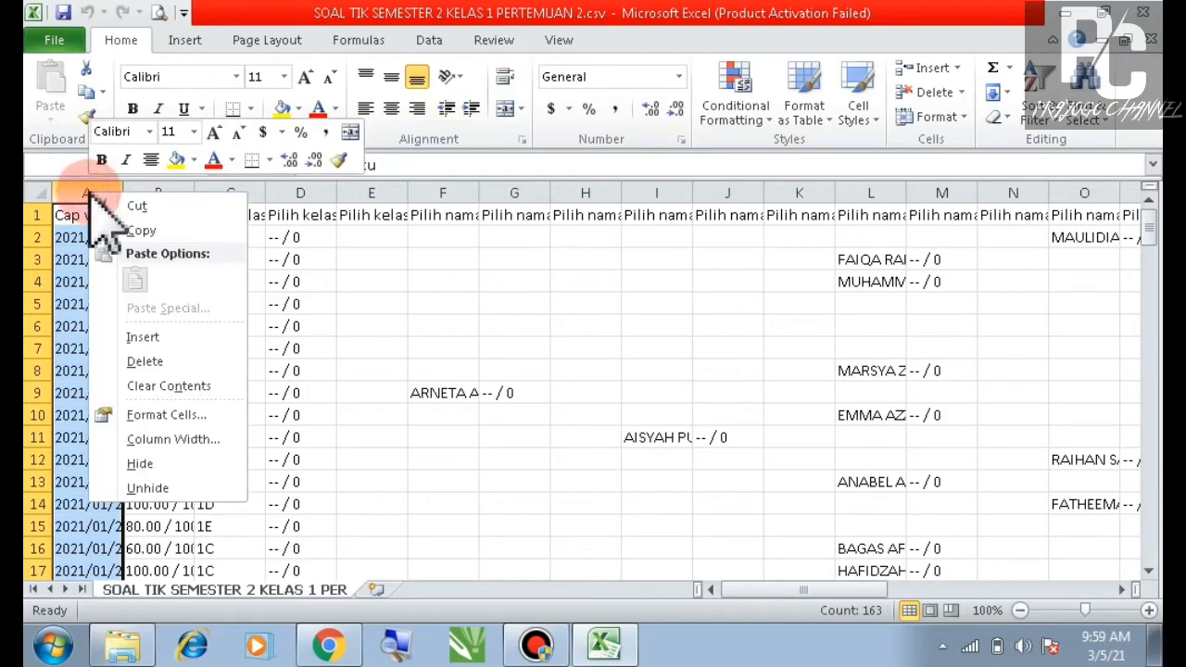
left_click(81, 178)
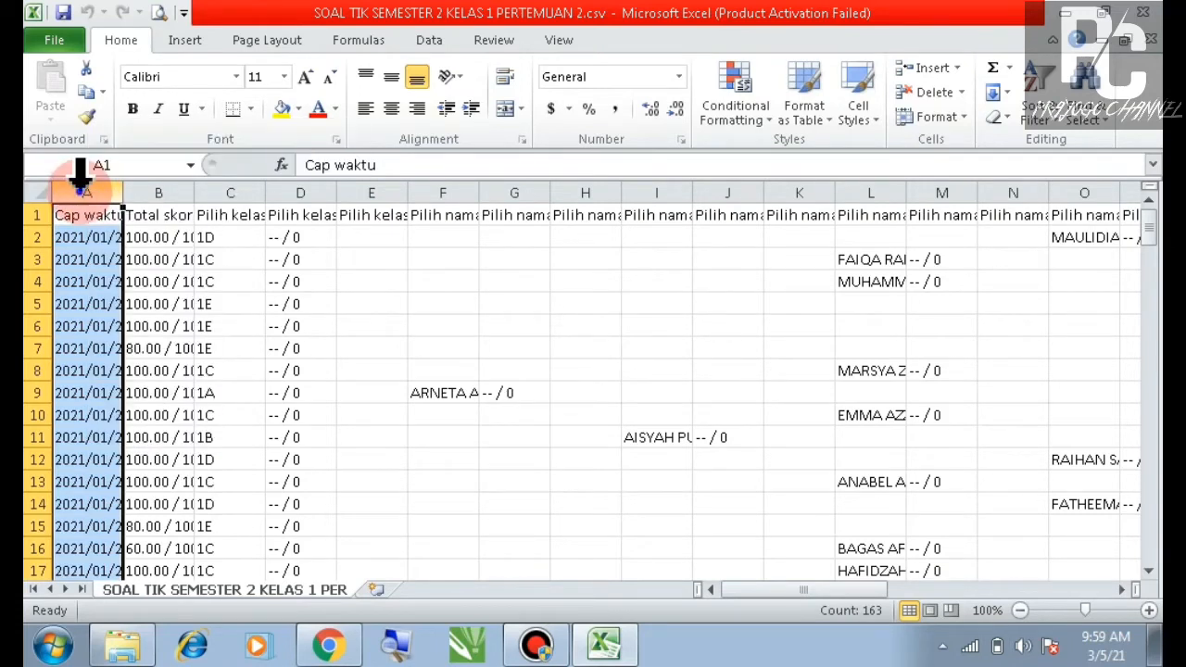
right_click(82, 180)
left_click(197, 358)
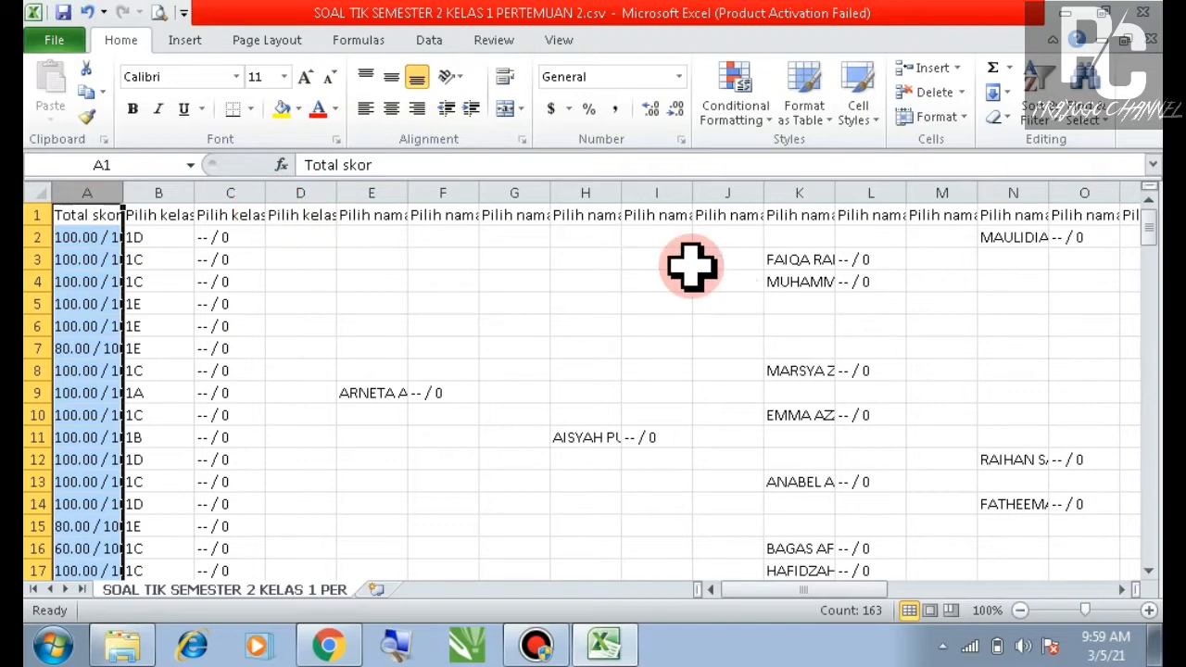
Step: Delete column C, "Pilih kelas anda [Skor]"
left_click(222, 185)
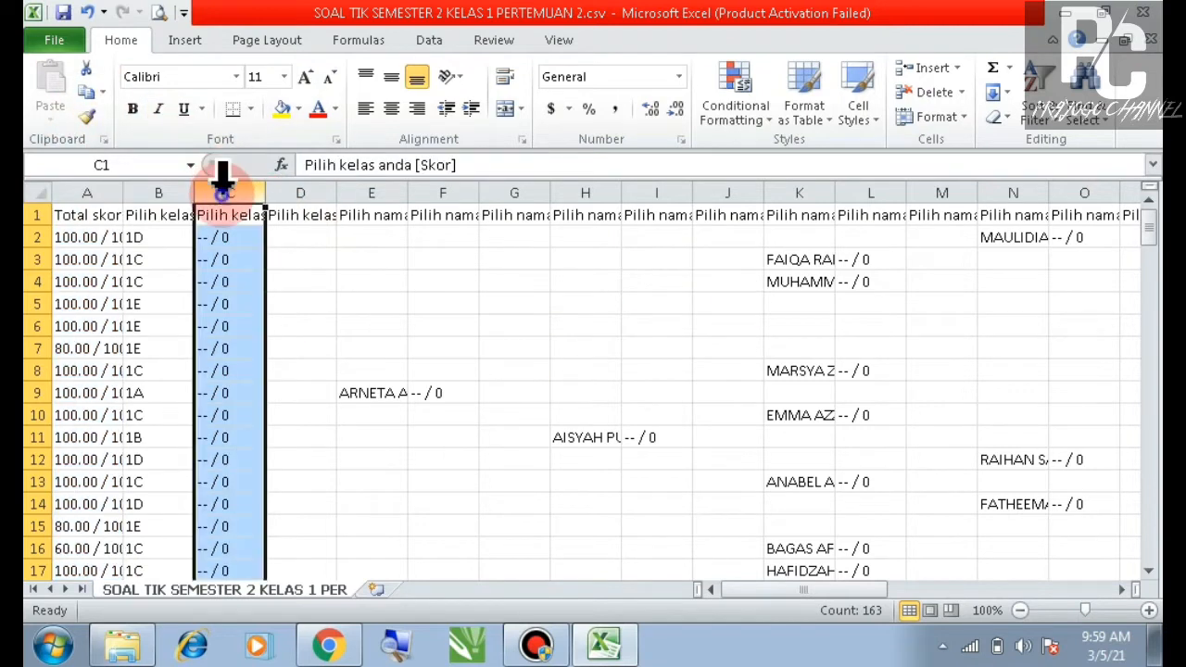
right_click(223, 185)
left_click(309, 370)
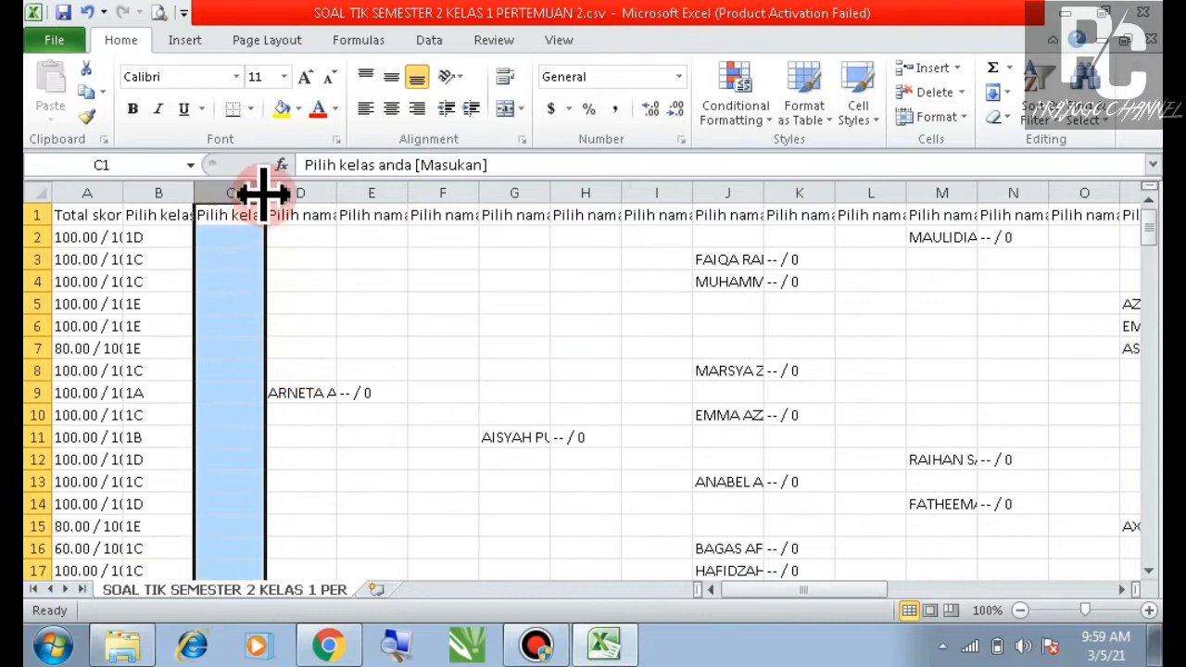
Step: Delete the quiz question columns S through AM
left_click_drag(736, 590, 857, 591)
left_click(641, 185)
left_click_drag(641, 176, 401, 176)
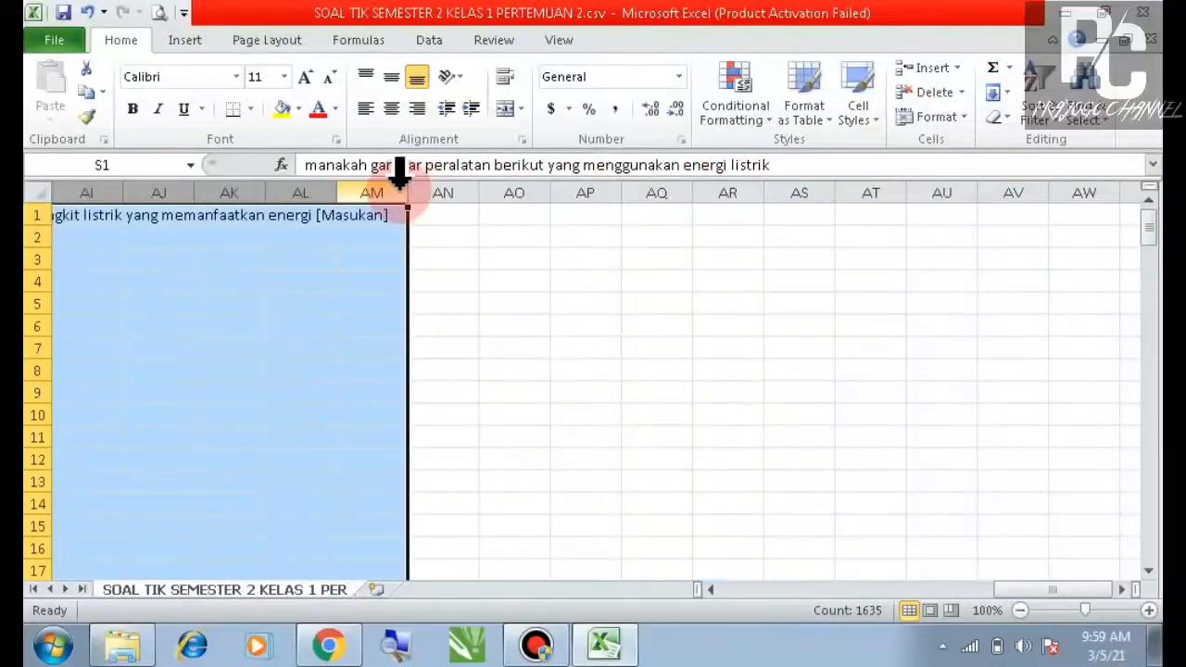
right_click(392, 192)
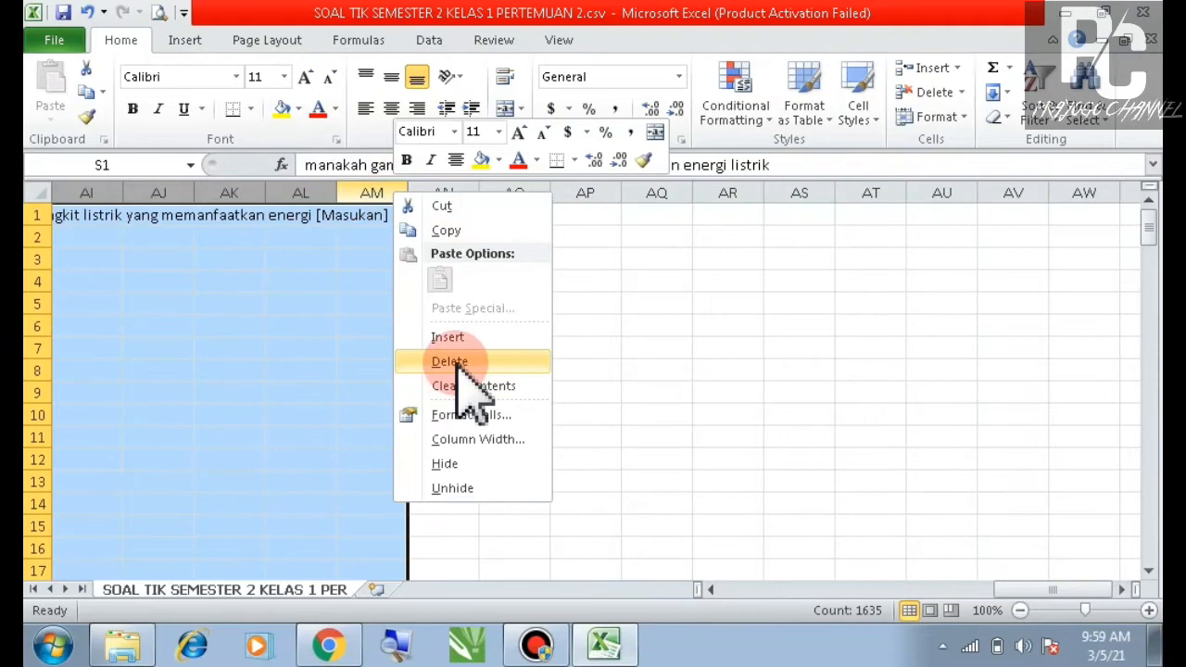
left_click(458, 361)
left_click(656, 352)
left_click_drag(875, 589, 752, 597)
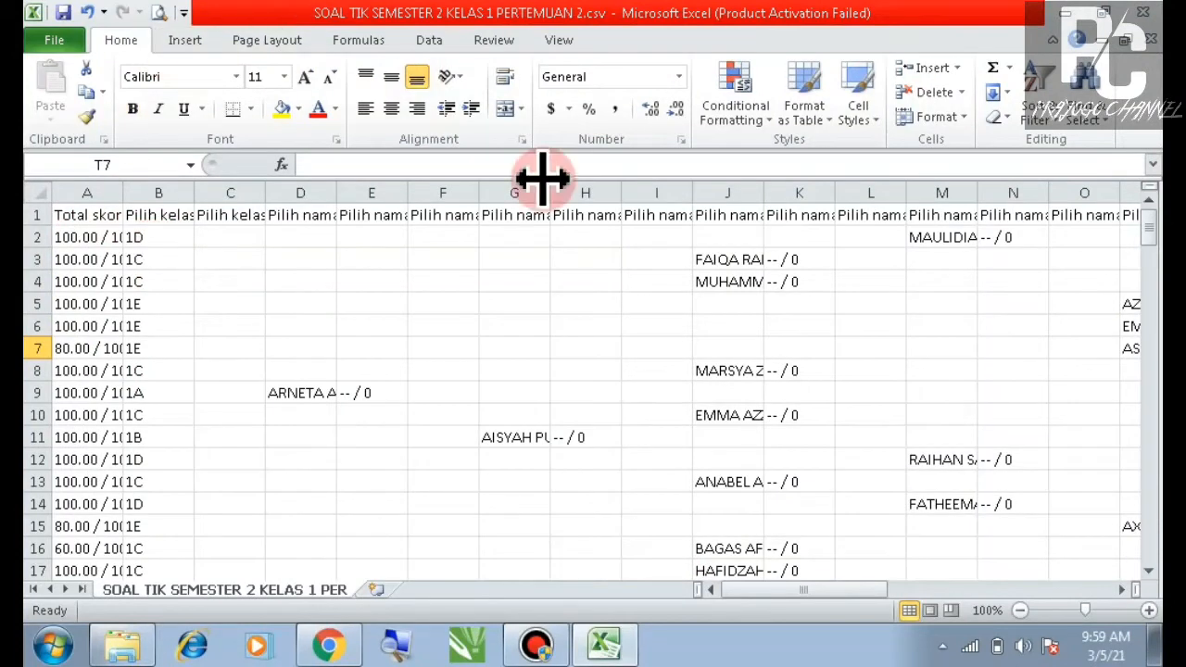
Step: Sort all response rows below the header, columns A to Q, by the values in Column B from A to Z
left_click_drag(810, 589, 678, 603)
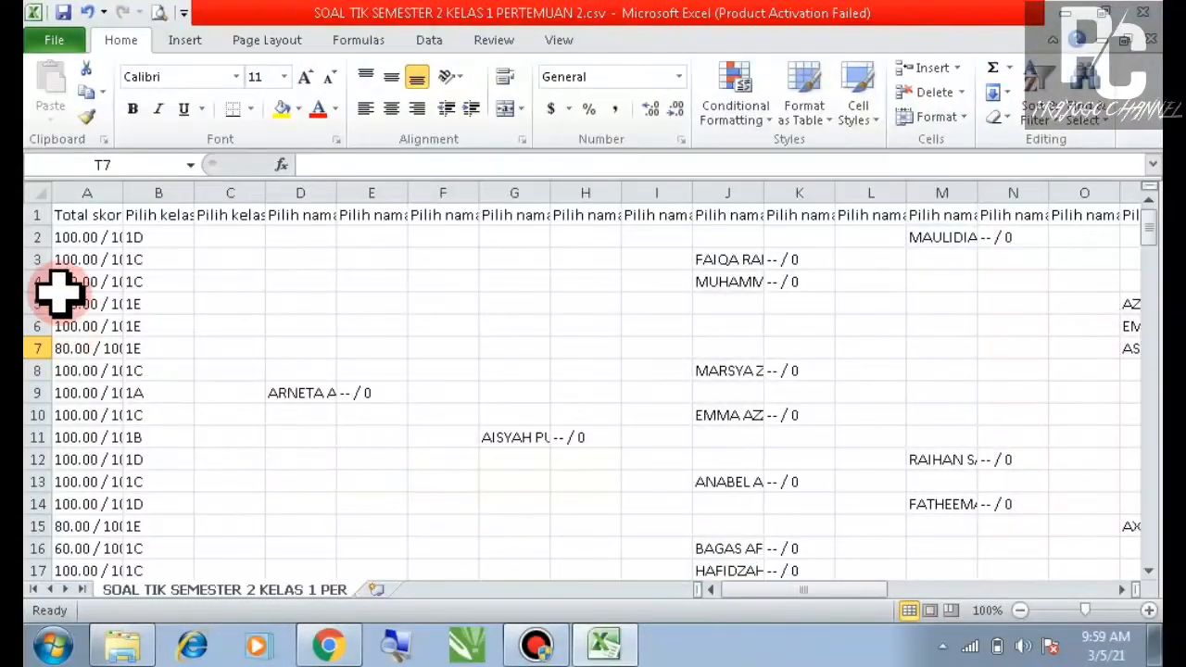
left_click_drag(72, 239, 831, 234)
scroll(728, 358, "up", 20)
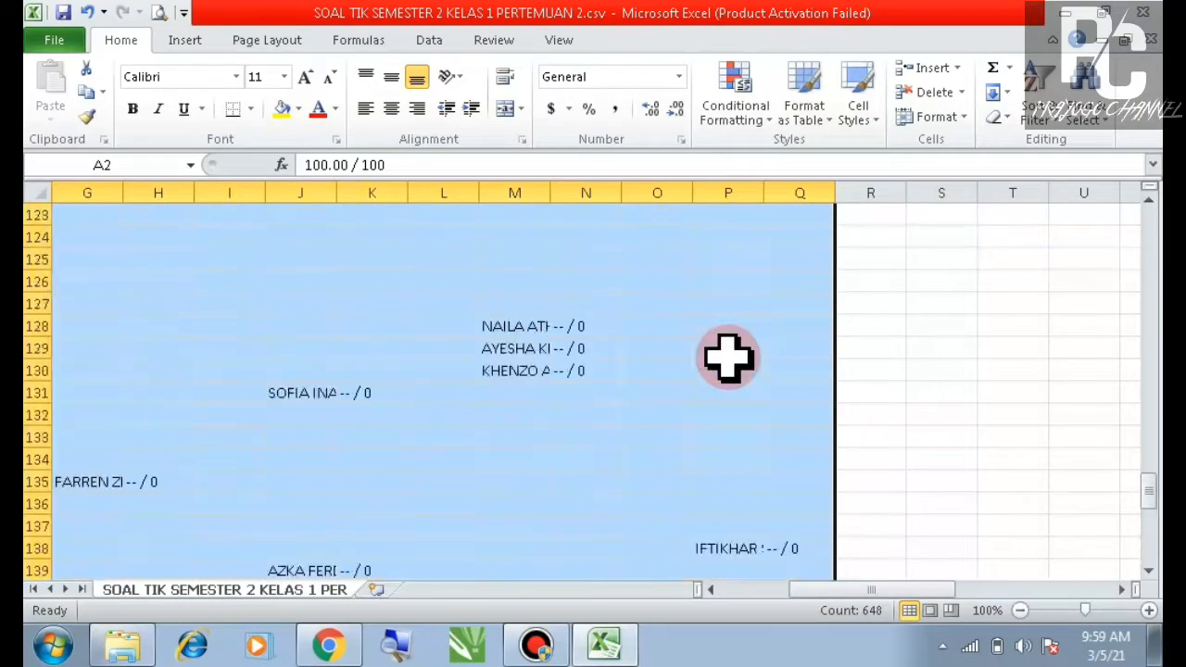
scroll(728, 358, "up", 20)
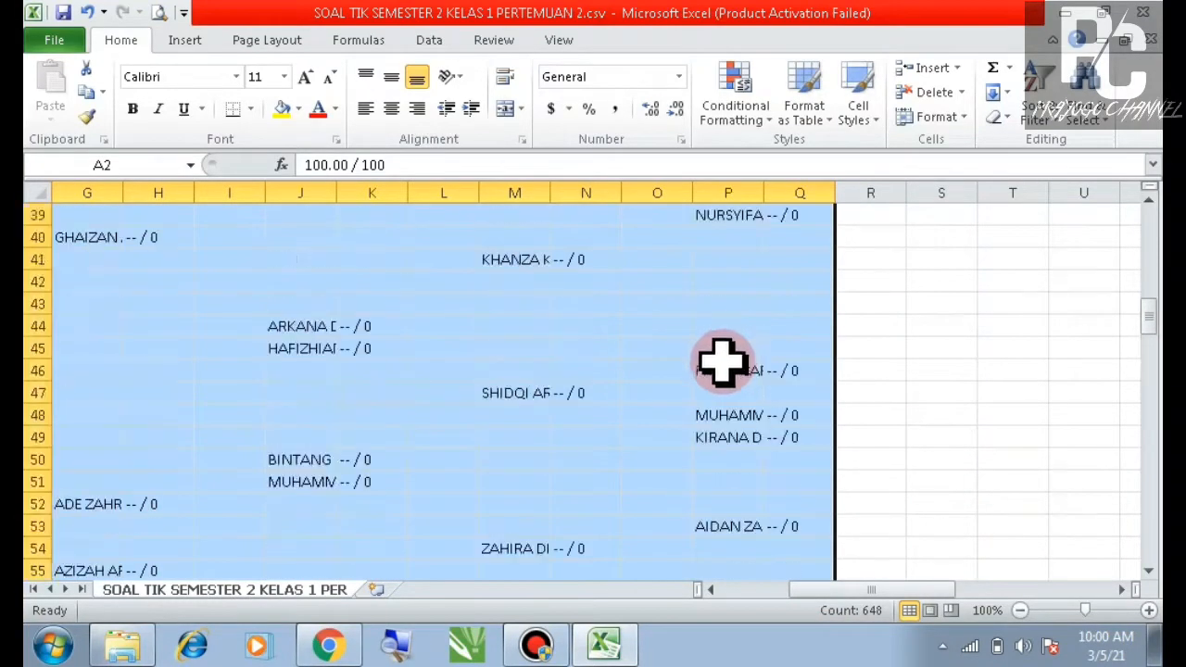
left_click_drag(922, 589, 794, 615)
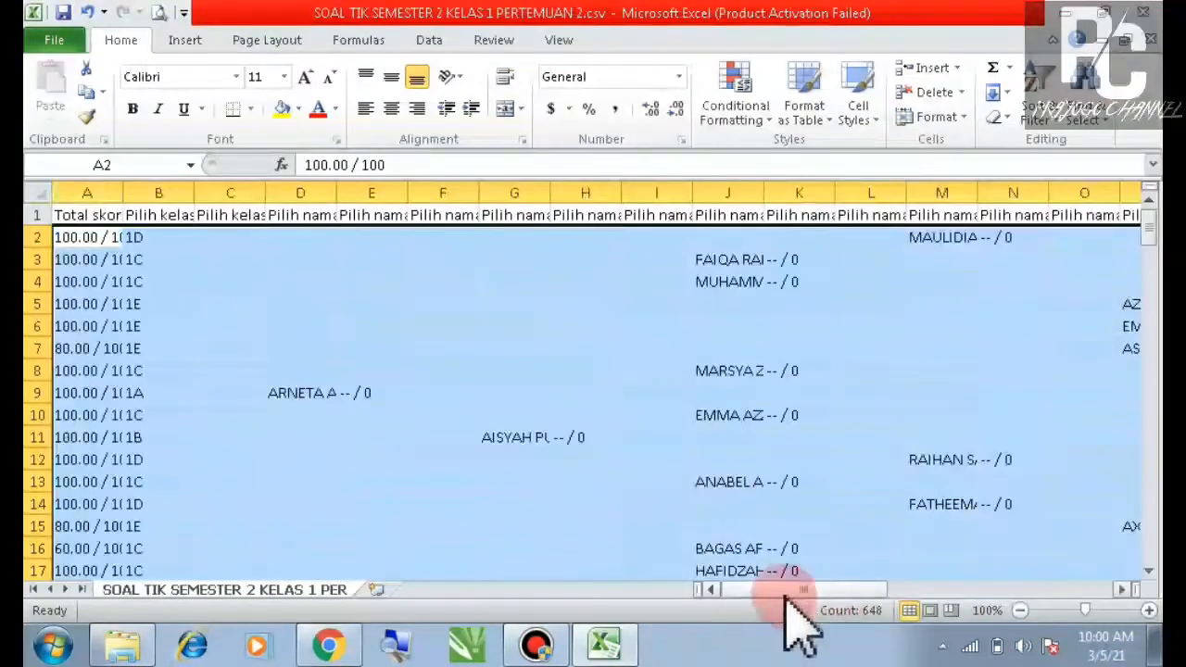
left_click(1043, 117)
left_click(1070, 192)
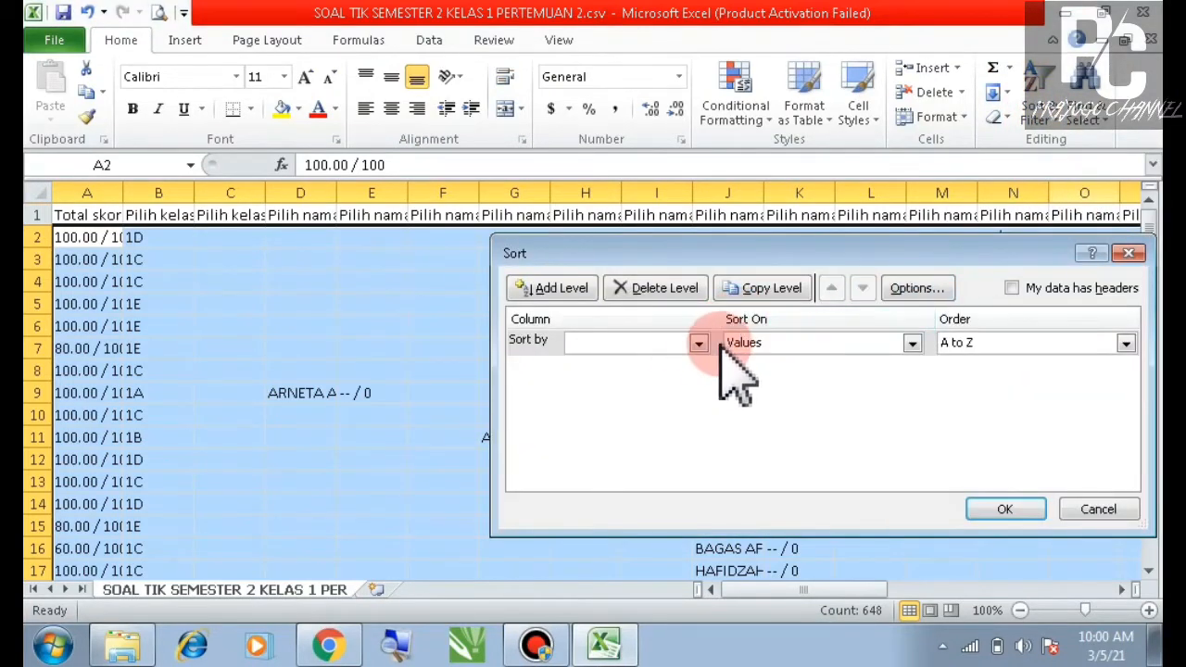
left_click(699, 344)
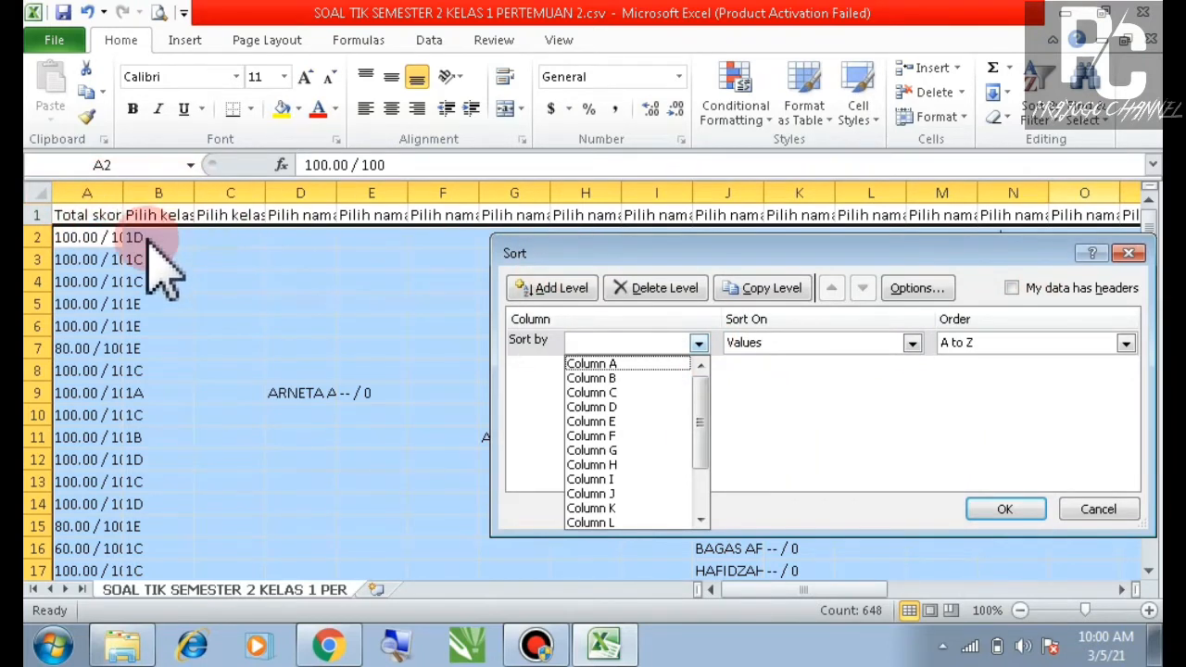
left_click(649, 378)
left_click(1019, 511)
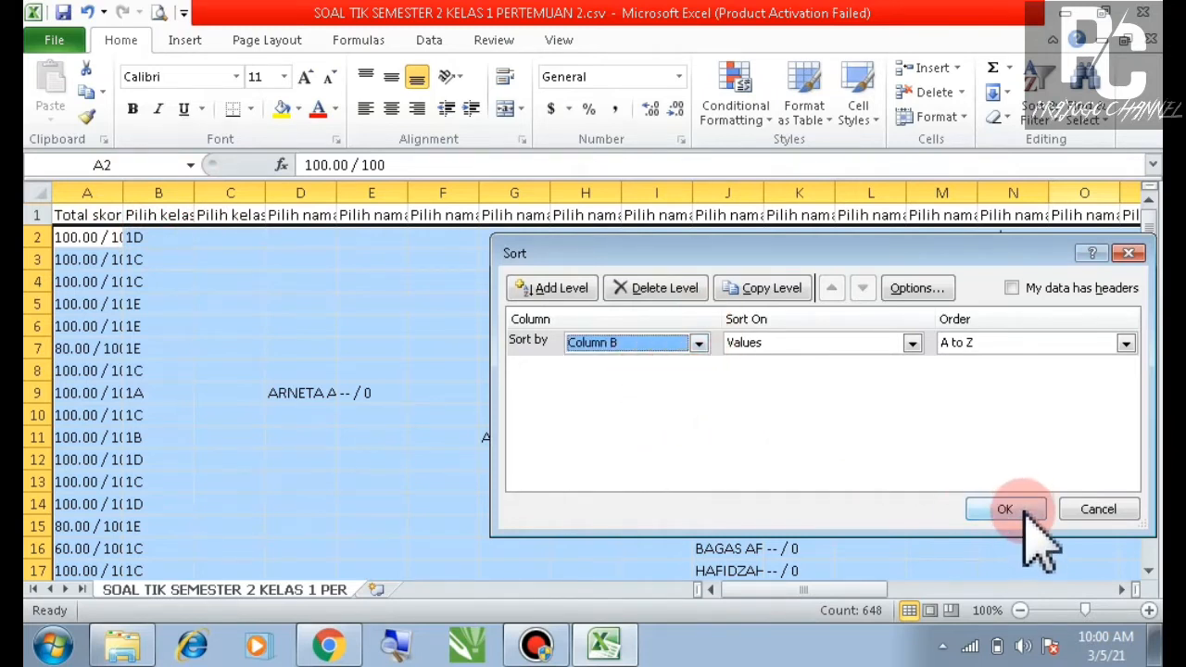
left_click(433, 310)
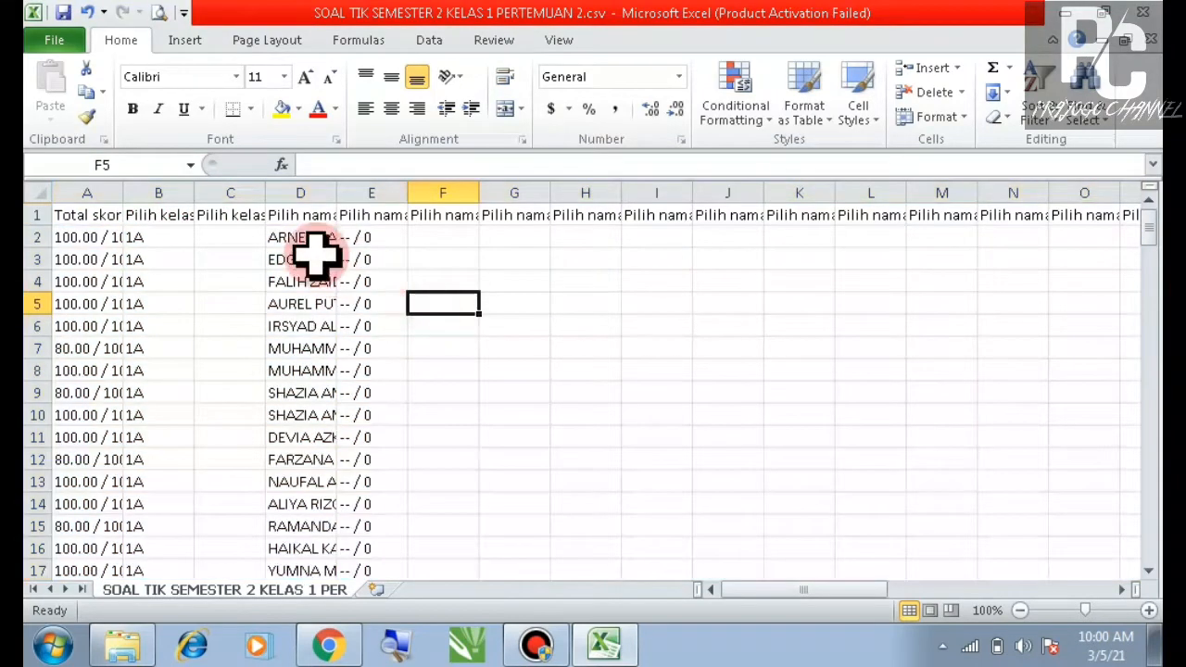
Step: Widen columns D and A so the student names and total scores fit
left_click_drag(444, 192, 541, 192)
scroll(80, 284, "down", 1)
scroll(111, 250, "up", 1)
left_click_drag(125, 192, 162, 190)
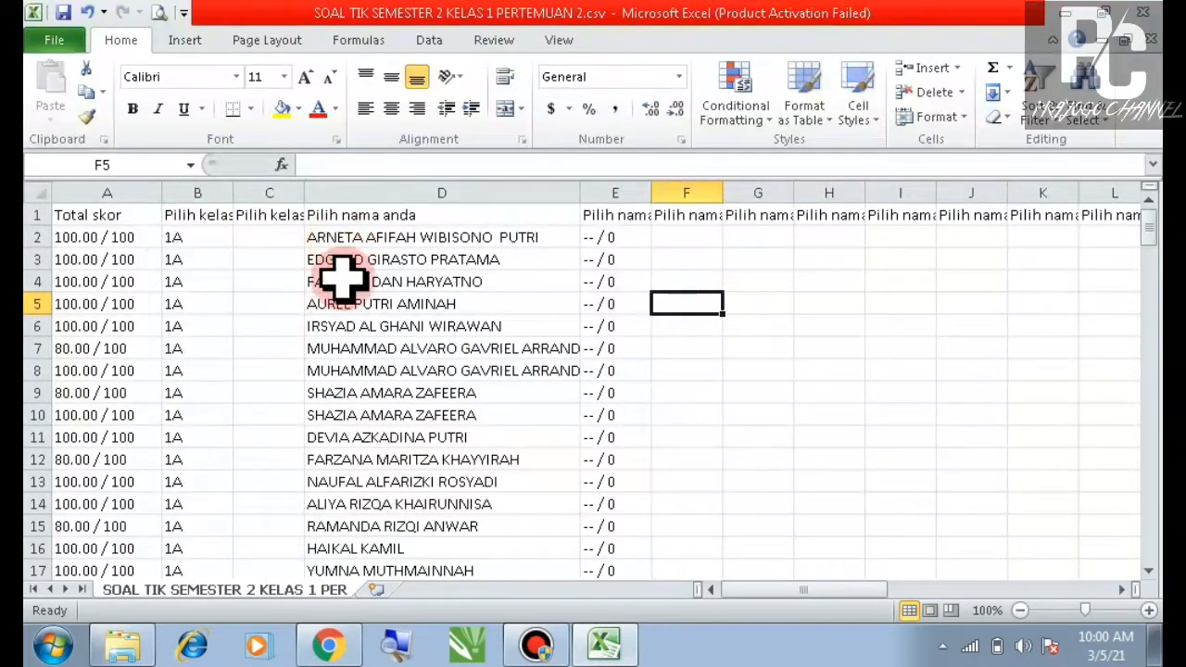
Step: Widen column G so the full class 1B student names fit
scroll(343, 278, "down", 9)
left_click_drag(794, 192, 1039, 189)
scroll(969, 339, "down", 4)
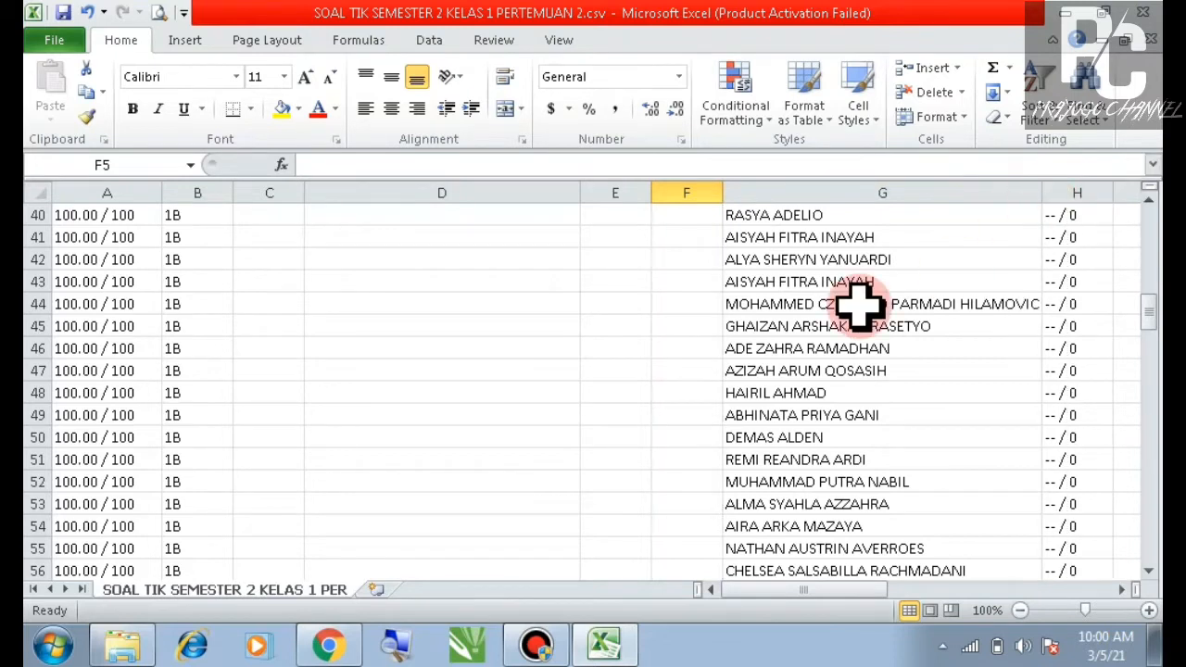
scroll(801, 306, "down", 3)
scroll(204, 334, "up", 12)
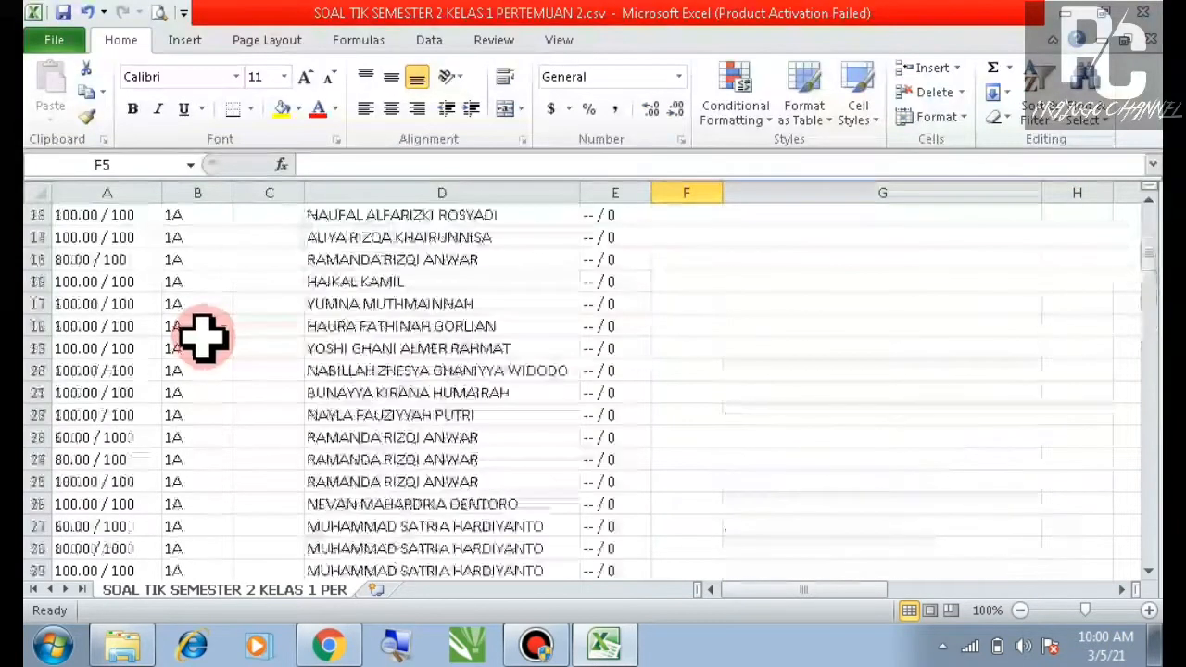
scroll(203, 339, "up", 4)
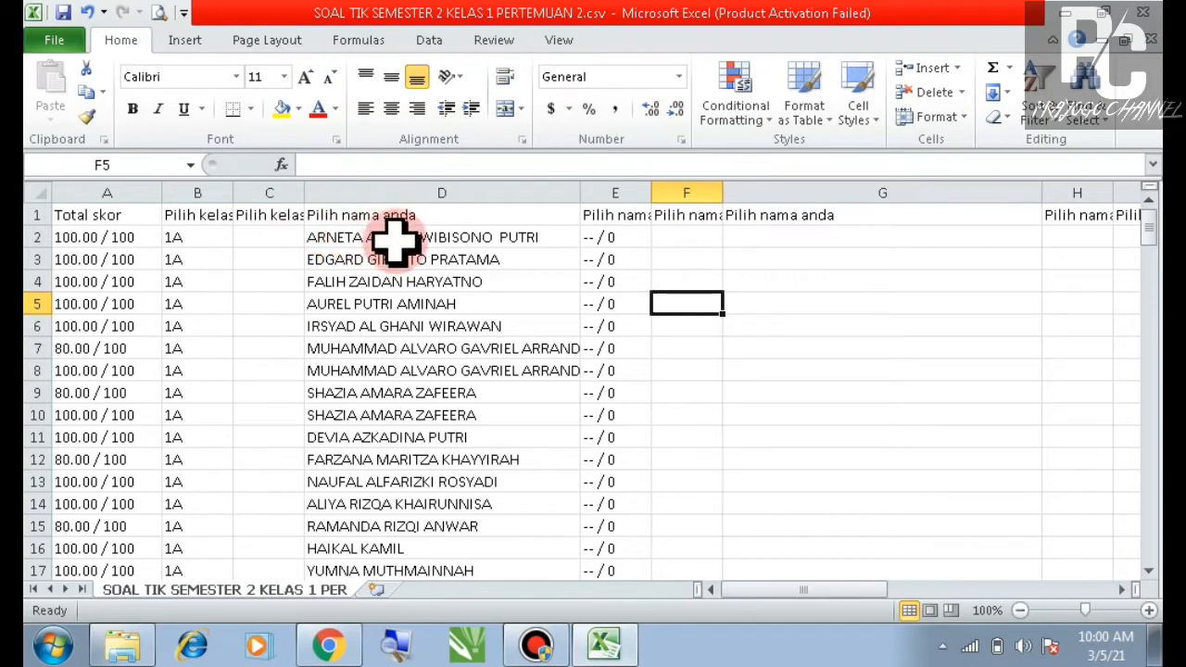
Step: Review the class 1A names and scores in columns A to D, down to where the class 1B rows begin
scroll(436, 269, "down", 2)
scroll(437, 269, "up", 2)
scroll(317, 306, "down", 7)
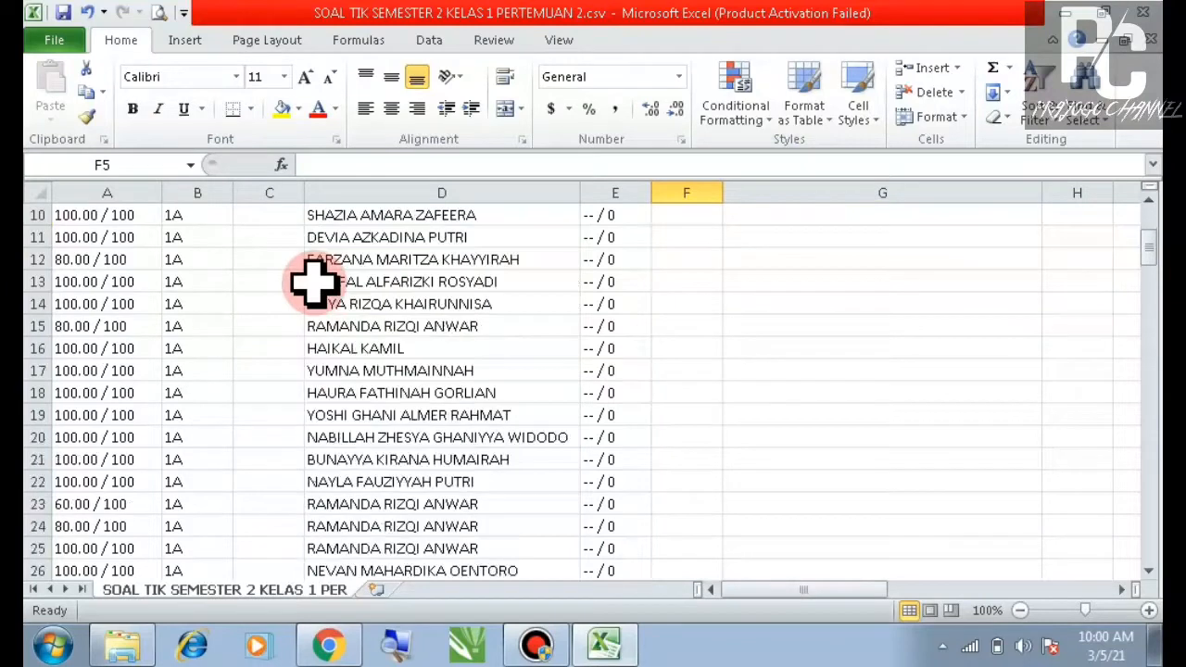
scroll(315, 283, "down", 2)
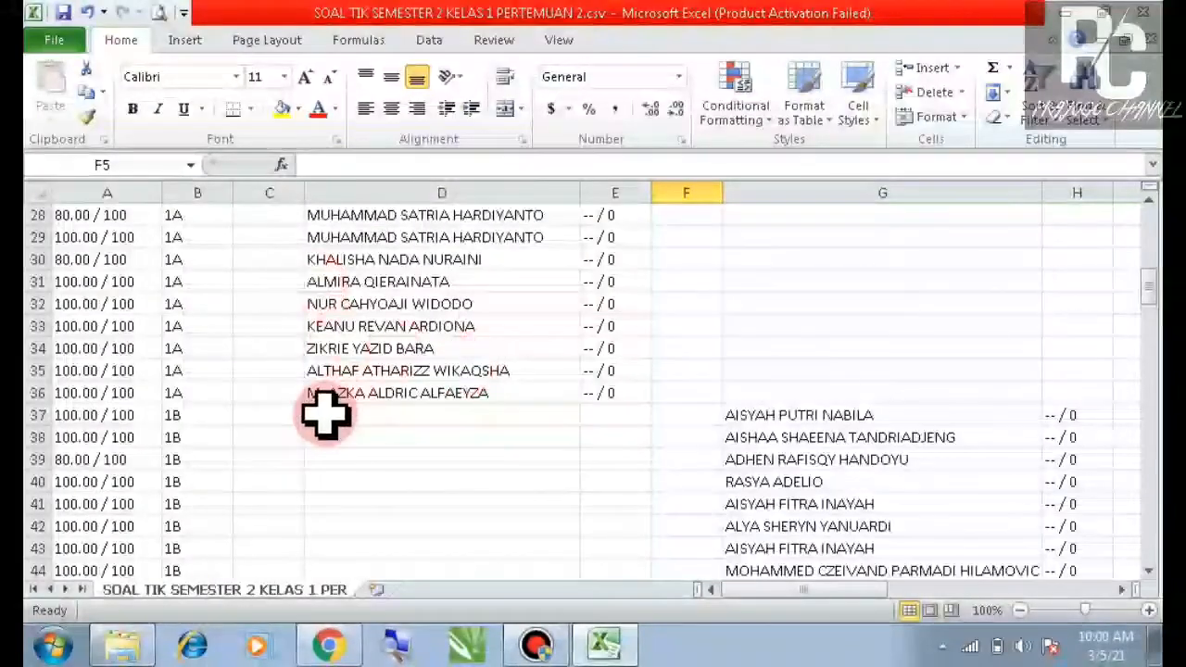
scroll(349, 415, "up", 9)
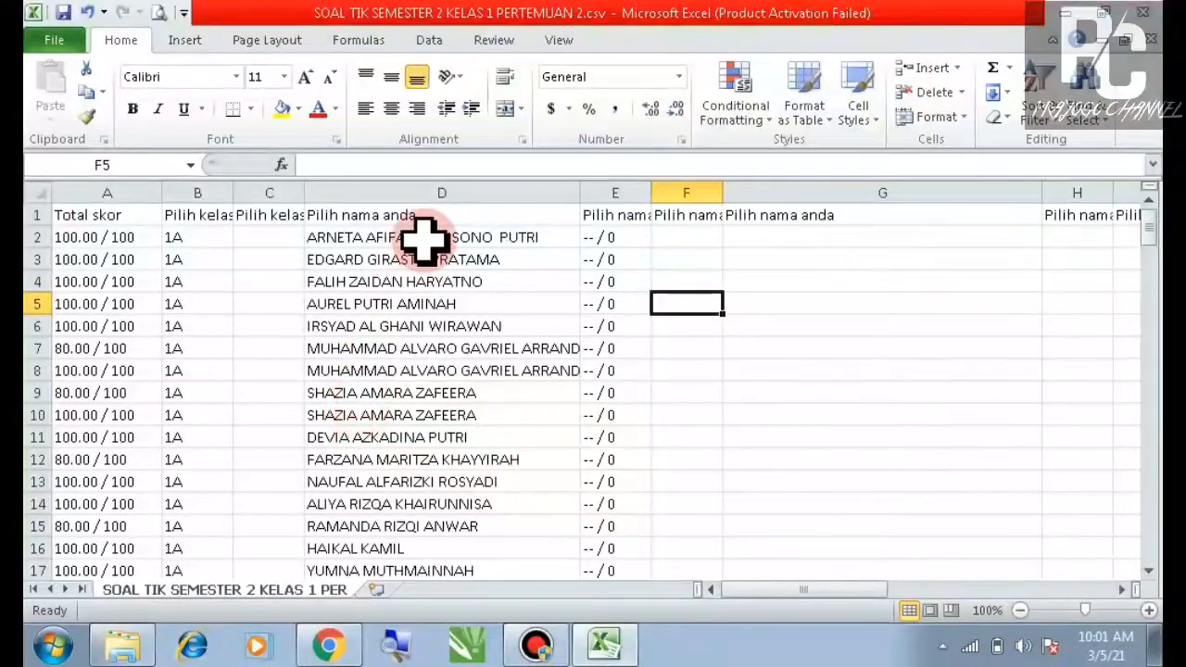
scroll(272, 238, "down", 1)
scroll(317, 225, "up", 1)
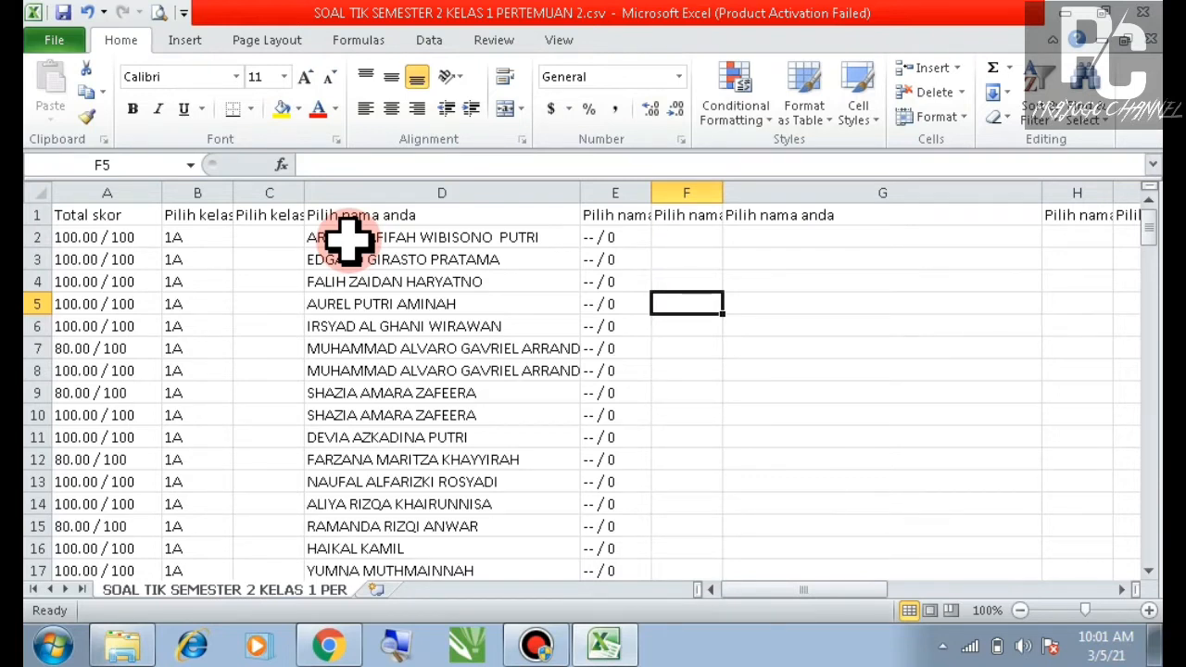
scroll(376, 264, "down", 4)
scroll(335, 262, "up", 4)
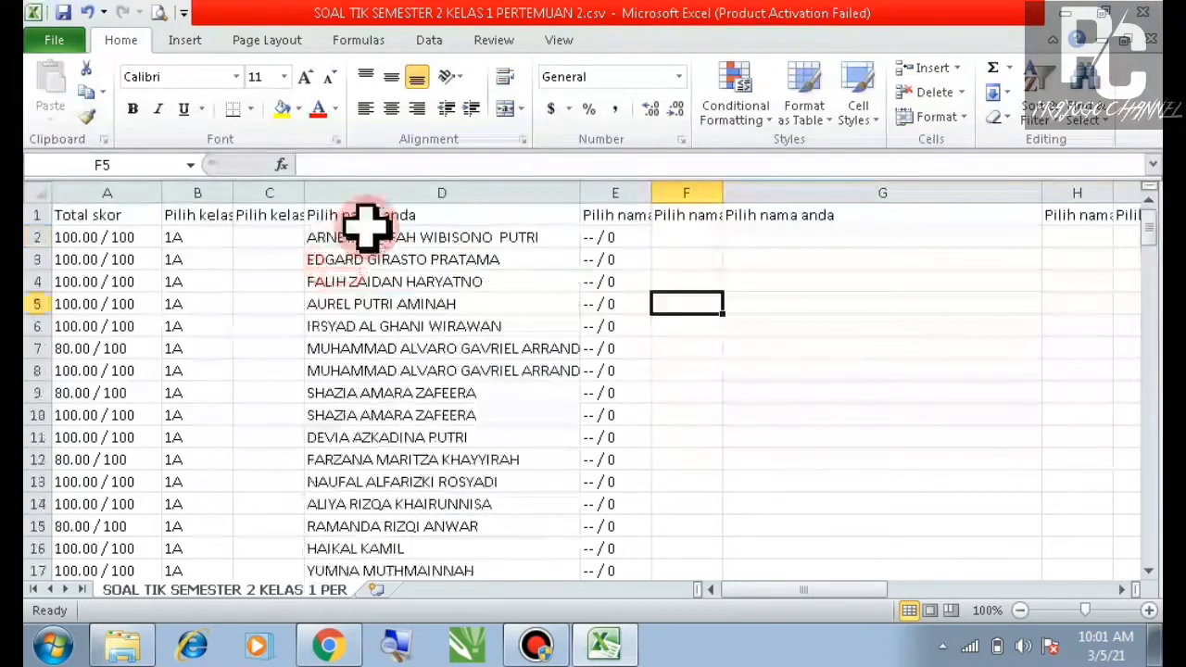
scroll(368, 225, "down", 9)
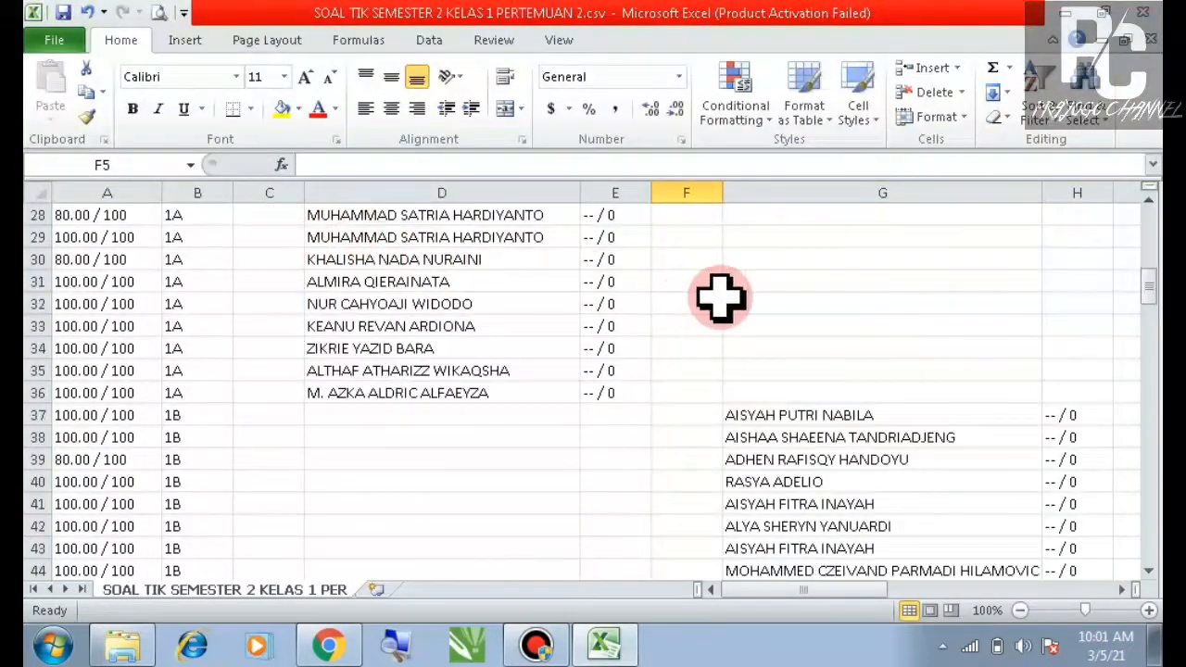
Step: Widen columns J and M so the student names of the remaining classes fit
scroll(721, 297, "down", 12)
left_click_drag(823, 590, 892, 591)
left_click_drag(656, 192, 825, 198)
scroll(733, 278, "down", 10)
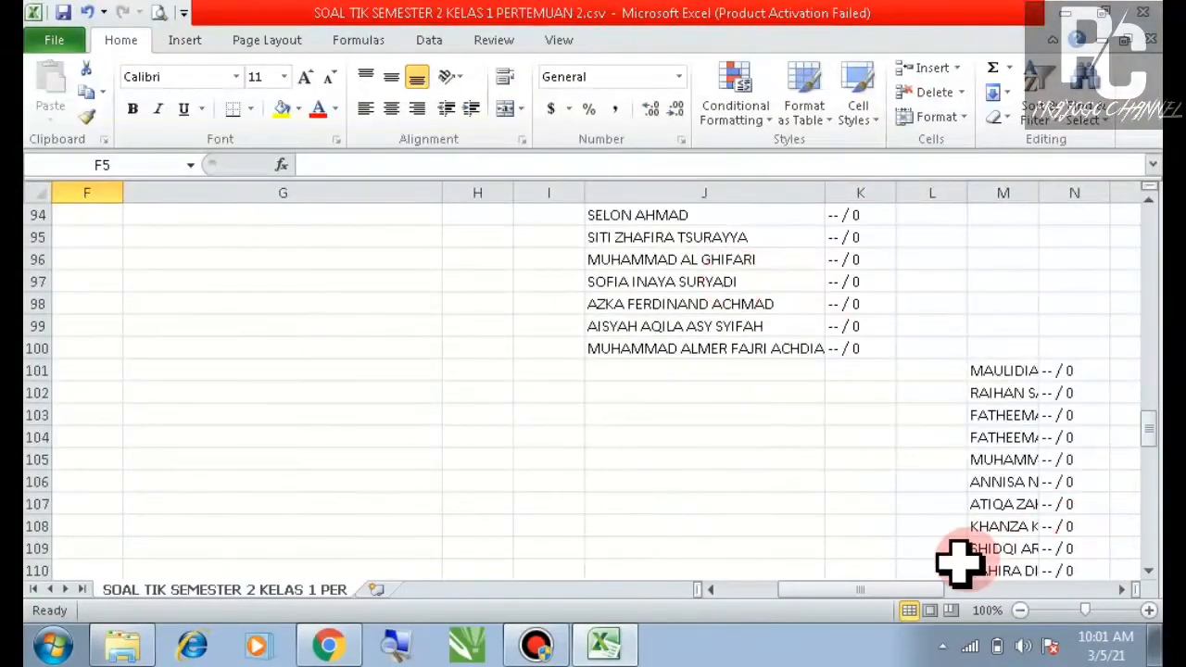
left_click_drag(948, 589, 981, 590)
left_click_drag(578, 193, 780, 190)
Step: Check the order of the names within each class, comparing columns D, G, J and M
scroll(676, 563, "up", 13)
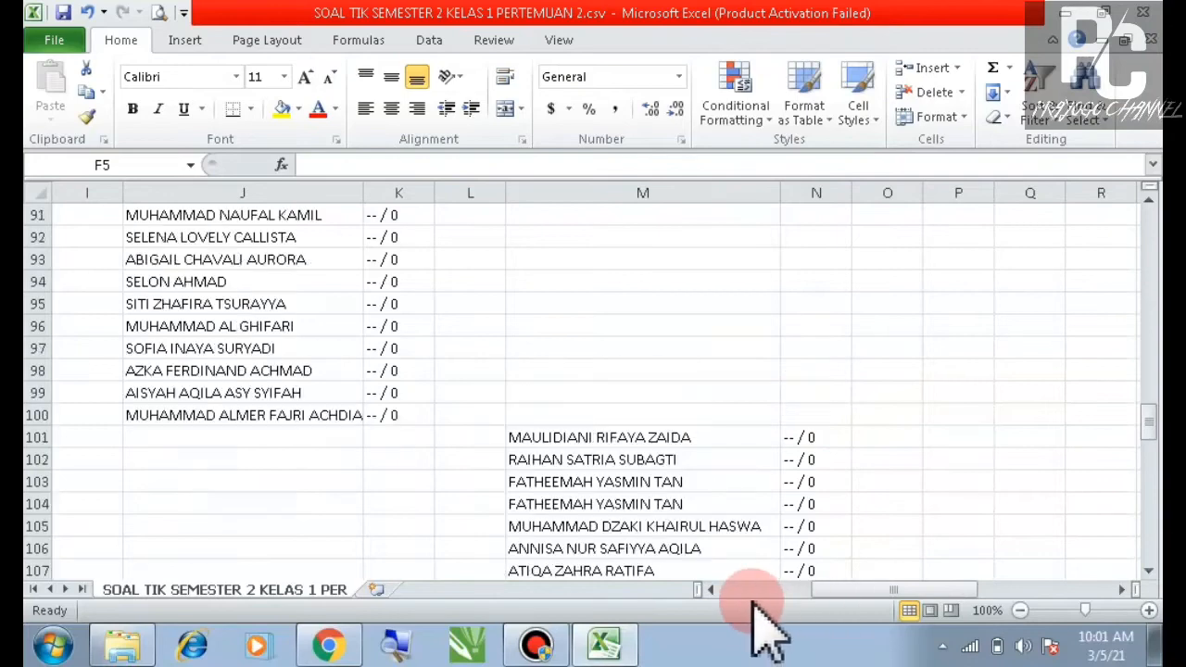
scroll(677, 563, "up", 5)
left_click_drag(932, 589, 702, 575)
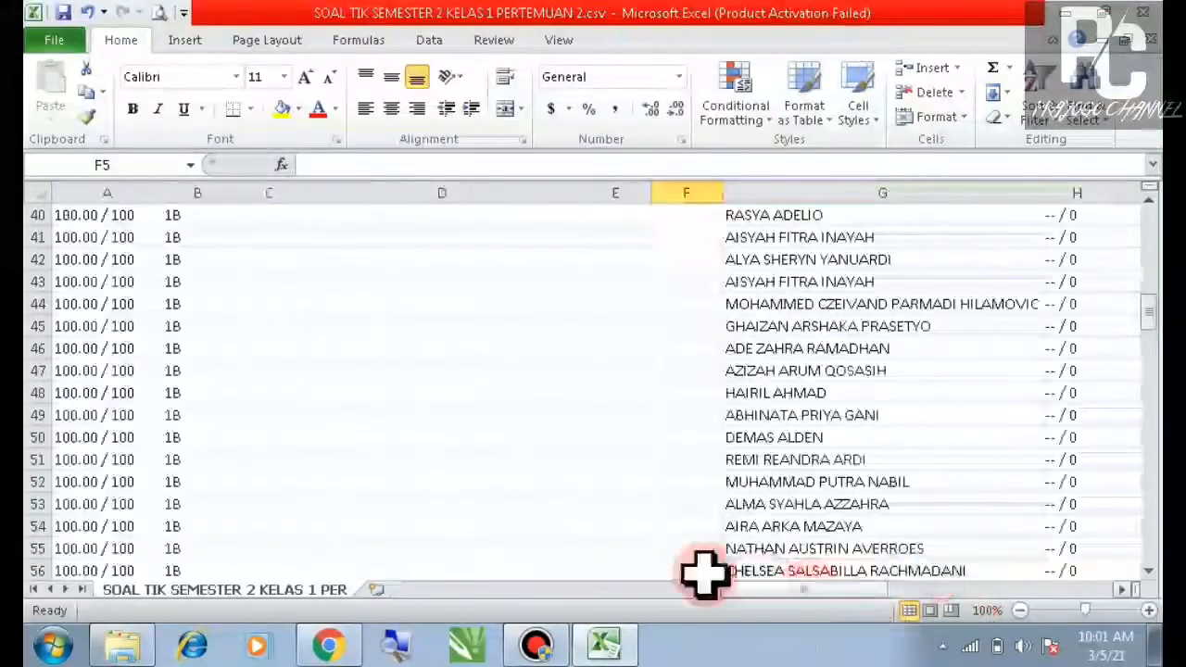
scroll(701, 572, "up", 7)
scroll(352, 299, "down", 7)
scroll(344, 291, "up", 6)
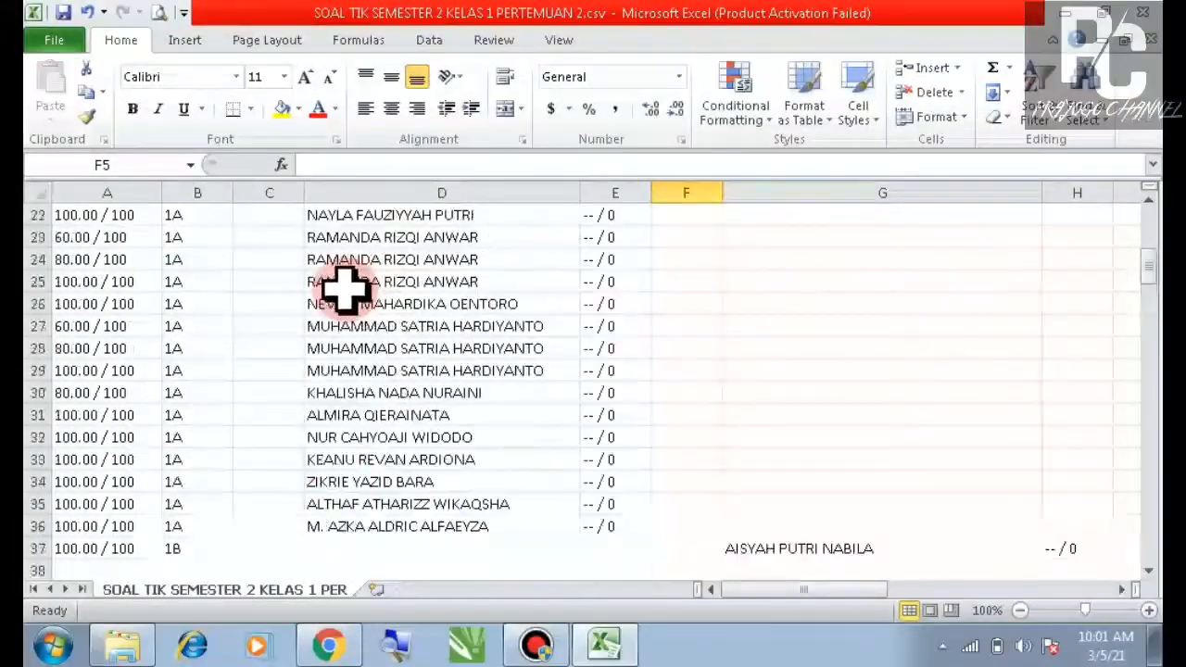
scroll(348, 333, "down", 3)
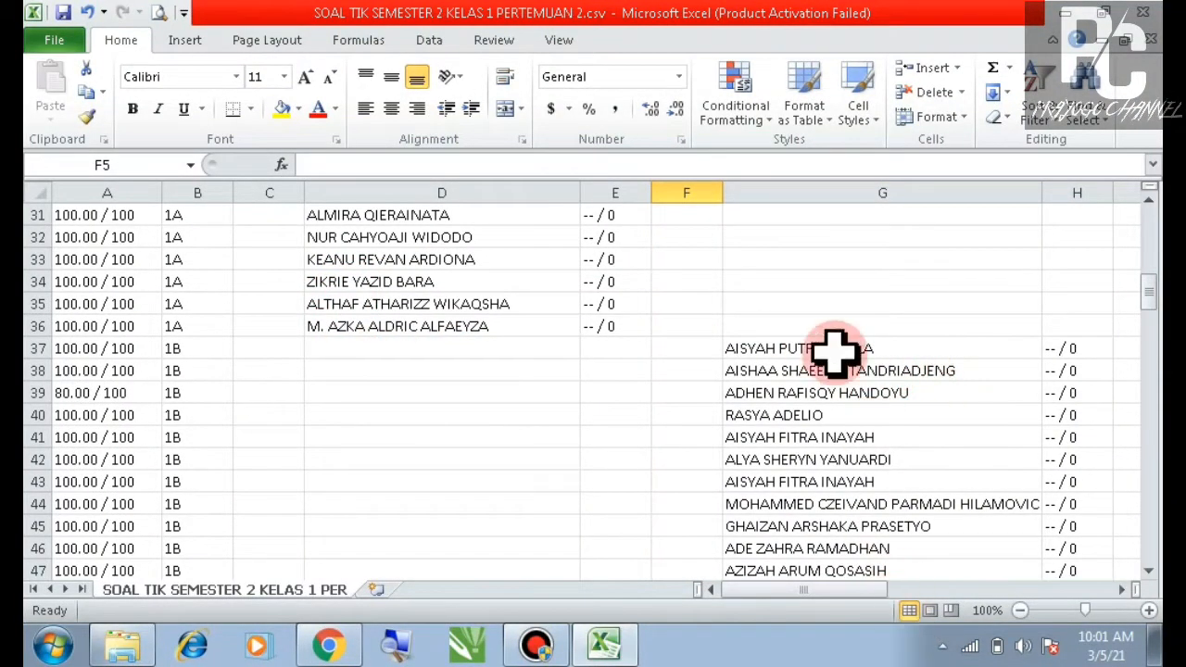
scroll(828, 356, "down", 5)
scroll(825, 357, "up", 15)
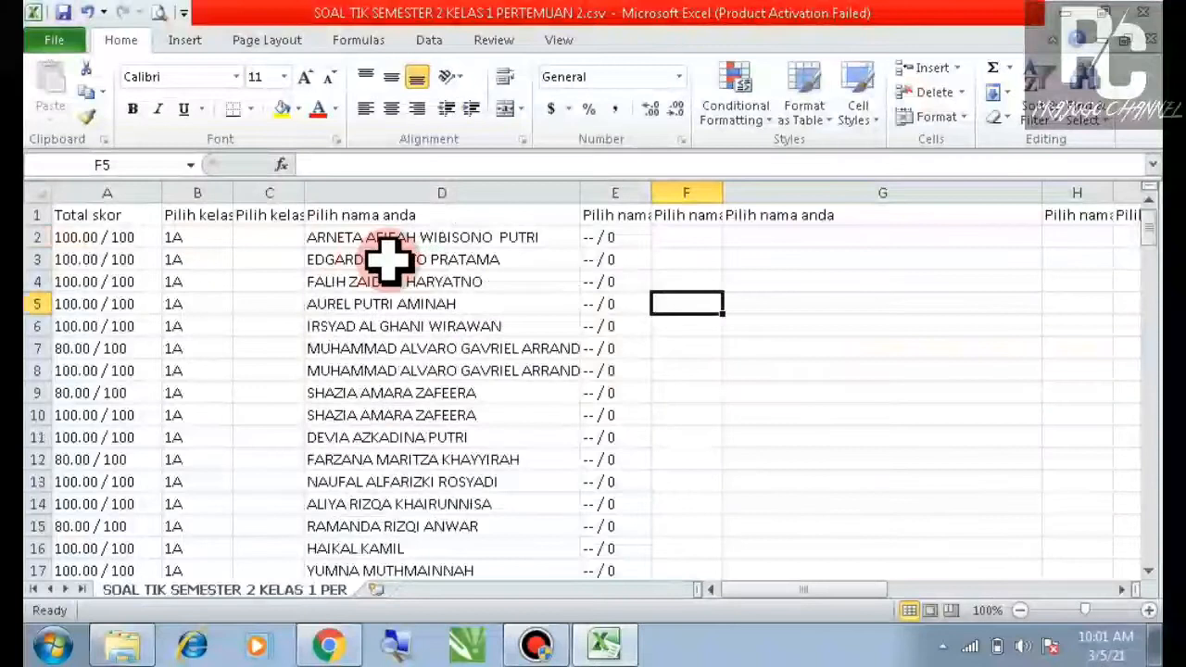
scroll(386, 257, "down", 10)
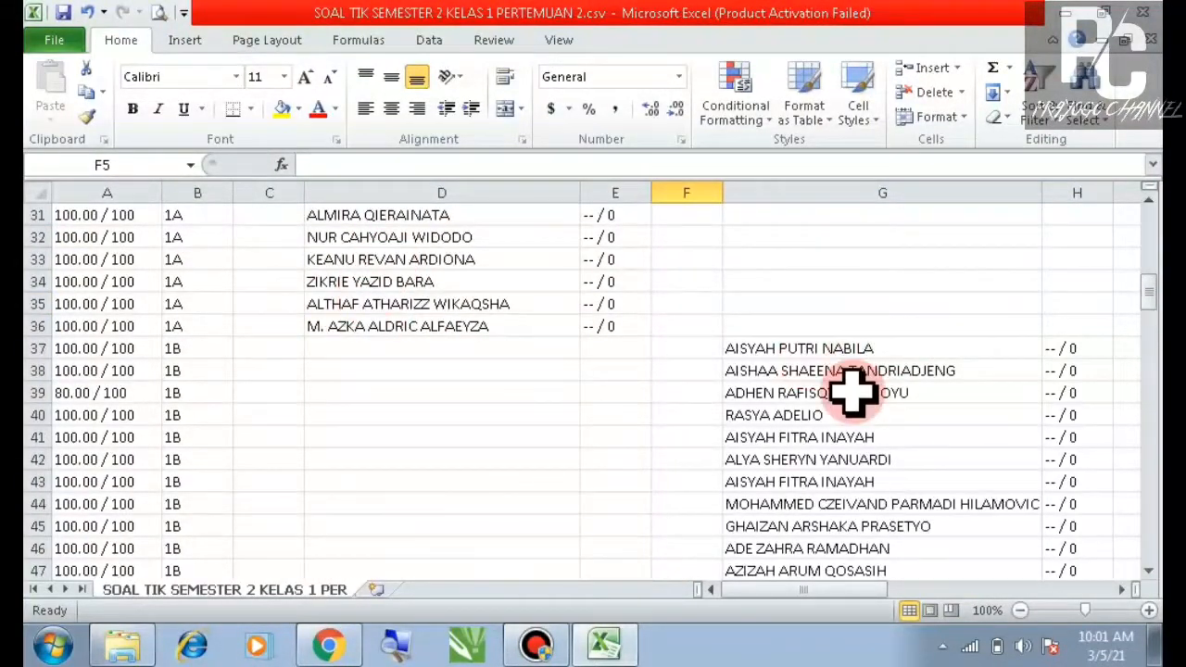
scroll(838, 349, "down", 11)
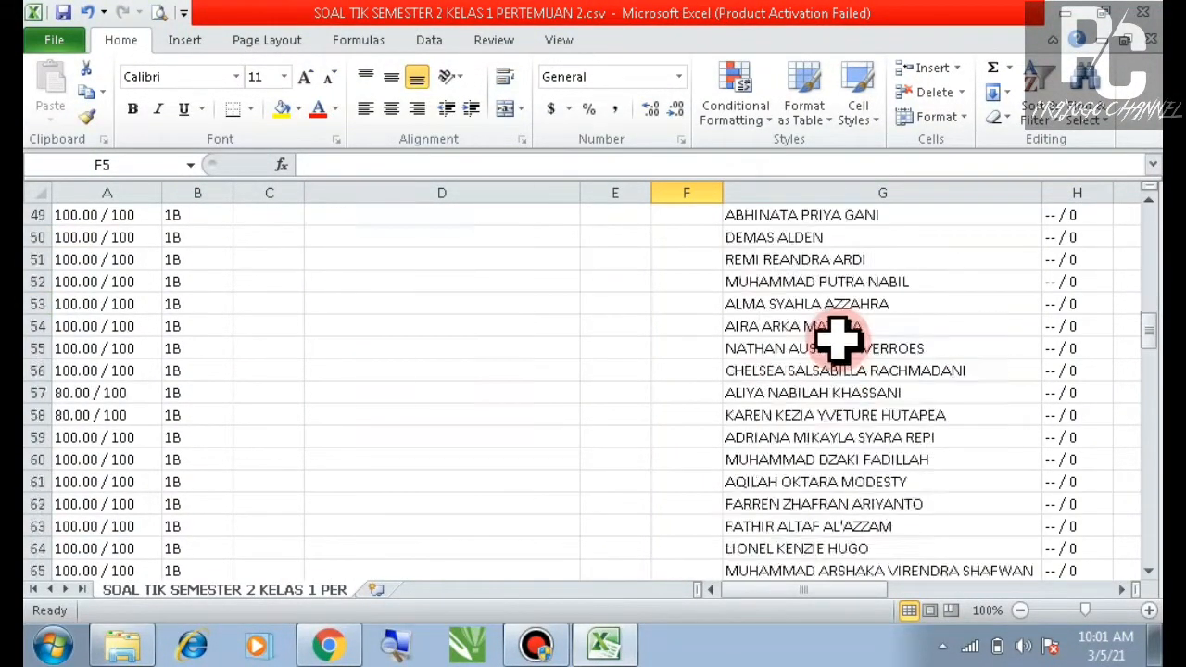
left_click_drag(839, 590, 788, 591)
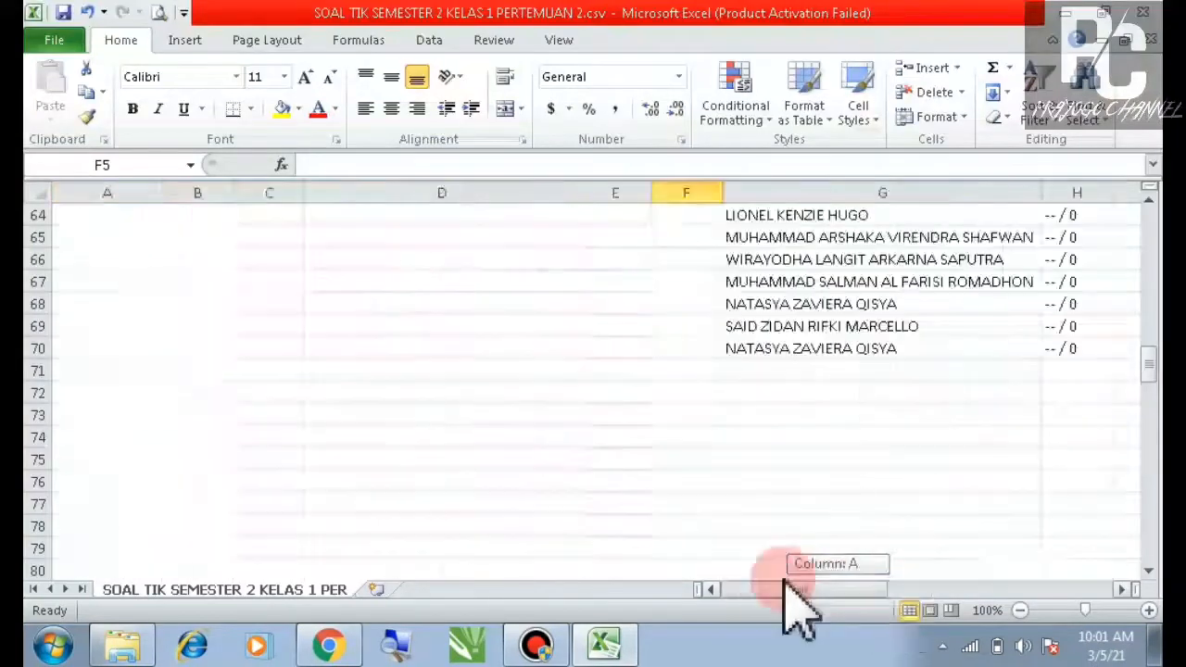
scroll(381, 455, "up", 12)
scroll(379, 445, "up", 9)
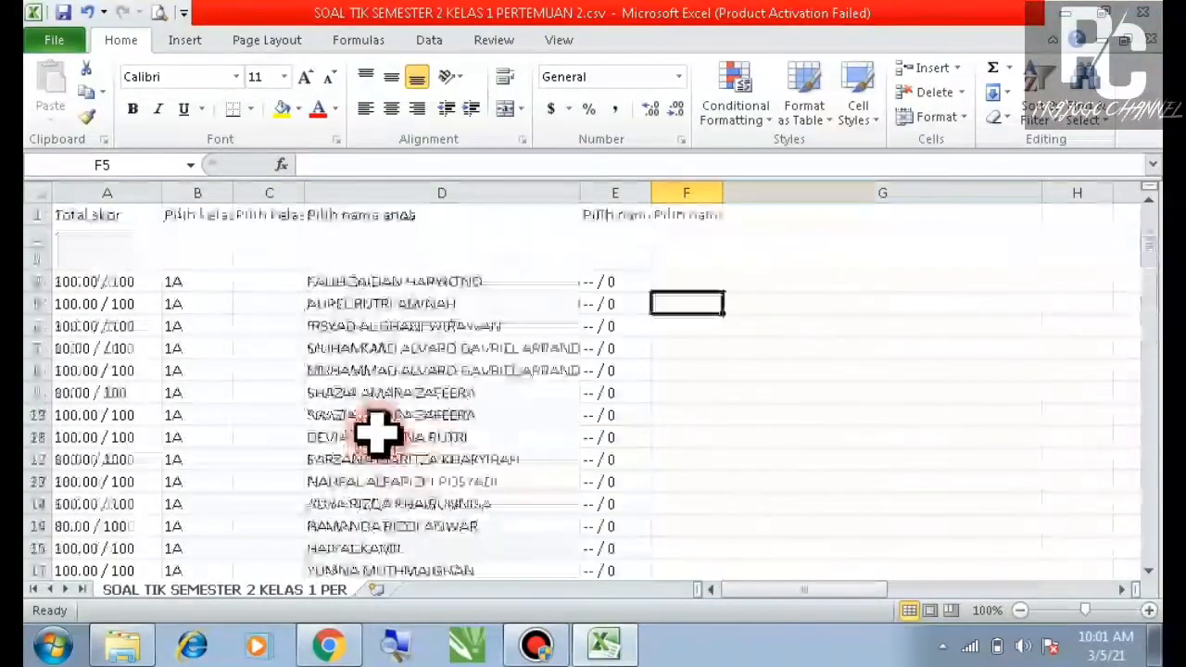
scroll(213, 243, "down", 1)
scroll(205, 241, "down", 3)
scroll(204, 240, "up", 4)
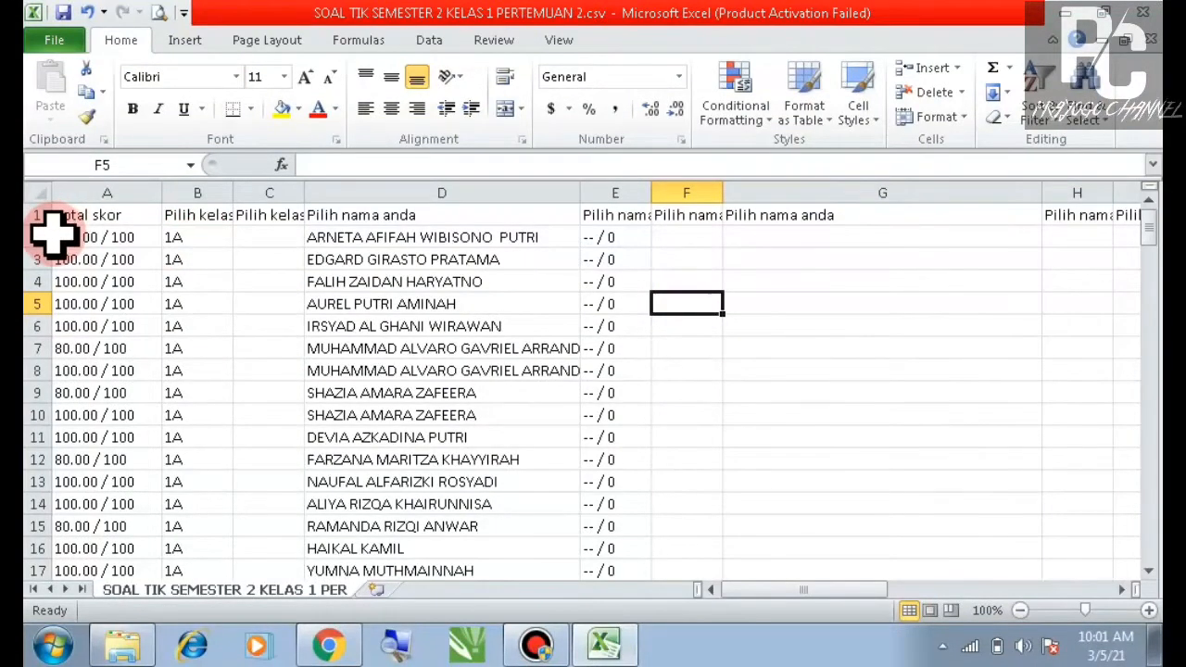
Step: Sort the class 1A rows, A2 to E36, by the values in Column D from A to Z
left_click_drag(63, 238, 594, 448)
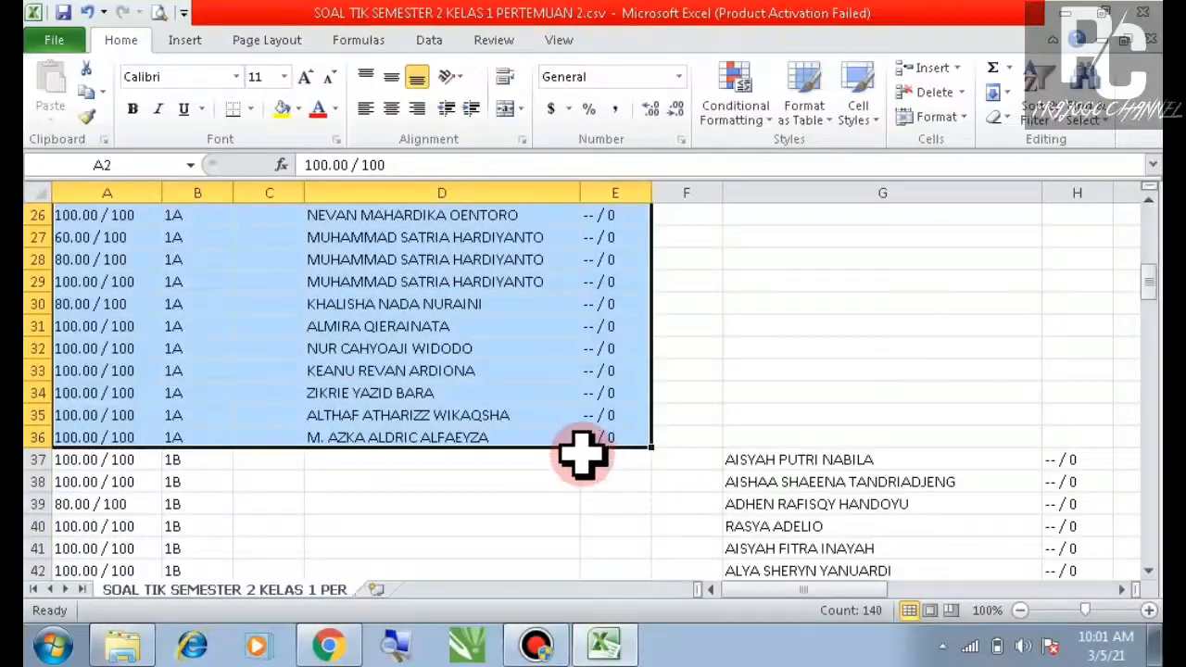
scroll(370, 556, "up", 8)
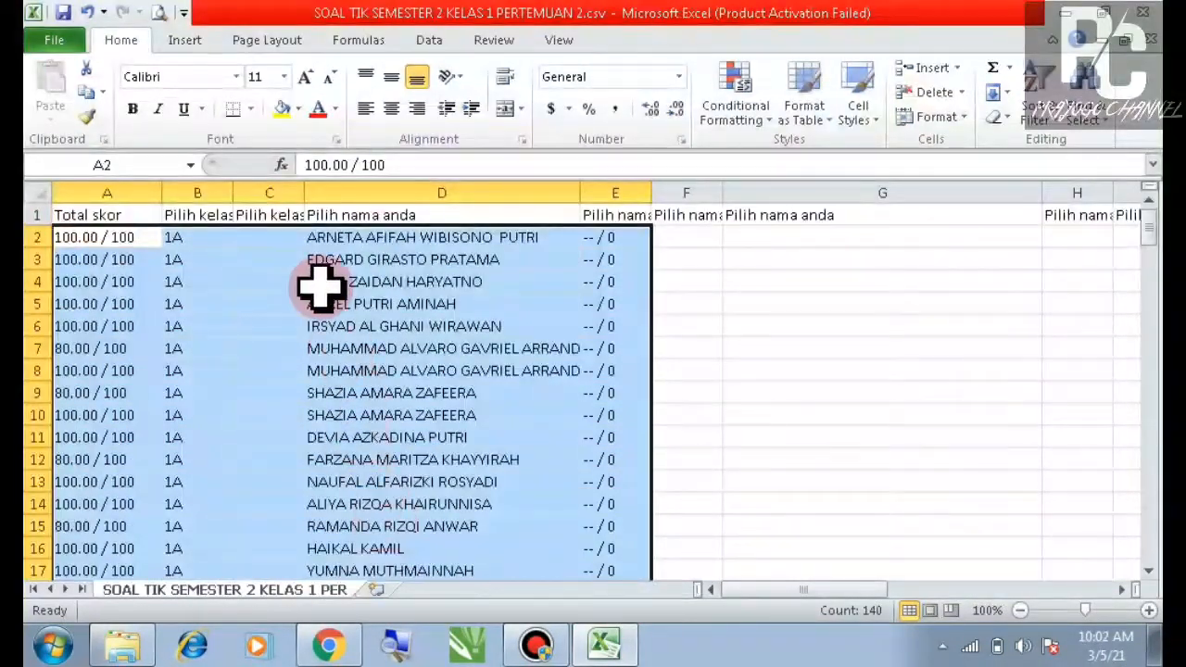
left_click(1045, 93)
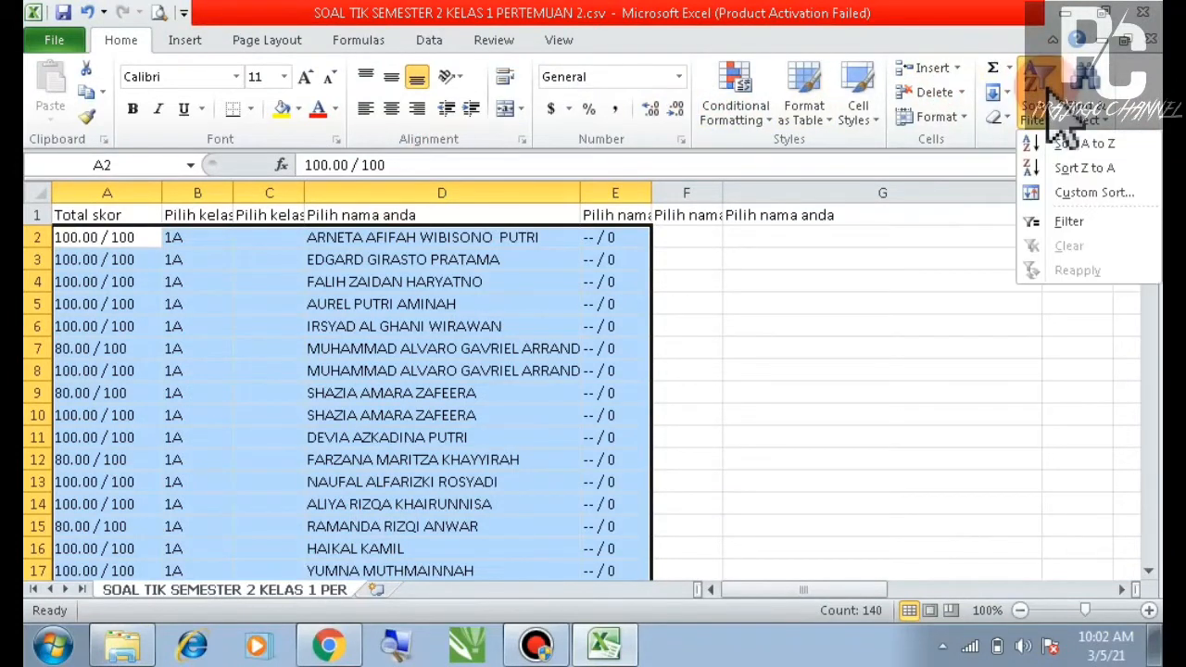
left_click(1084, 192)
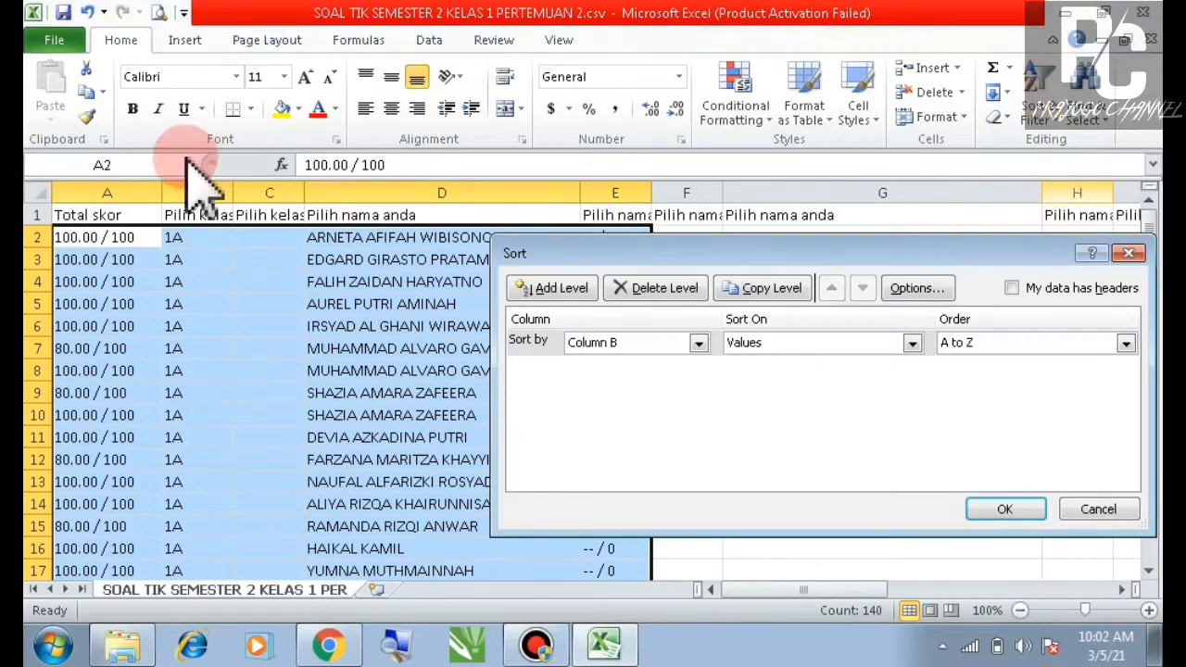
left_click(700, 344)
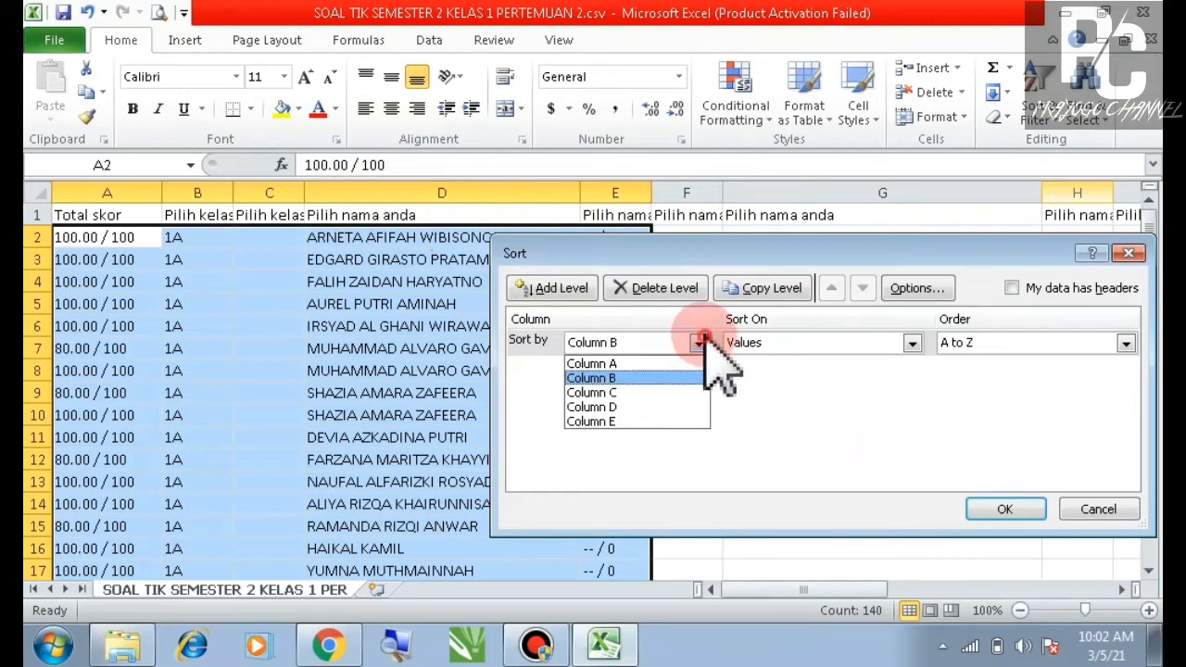
left_click(655, 409)
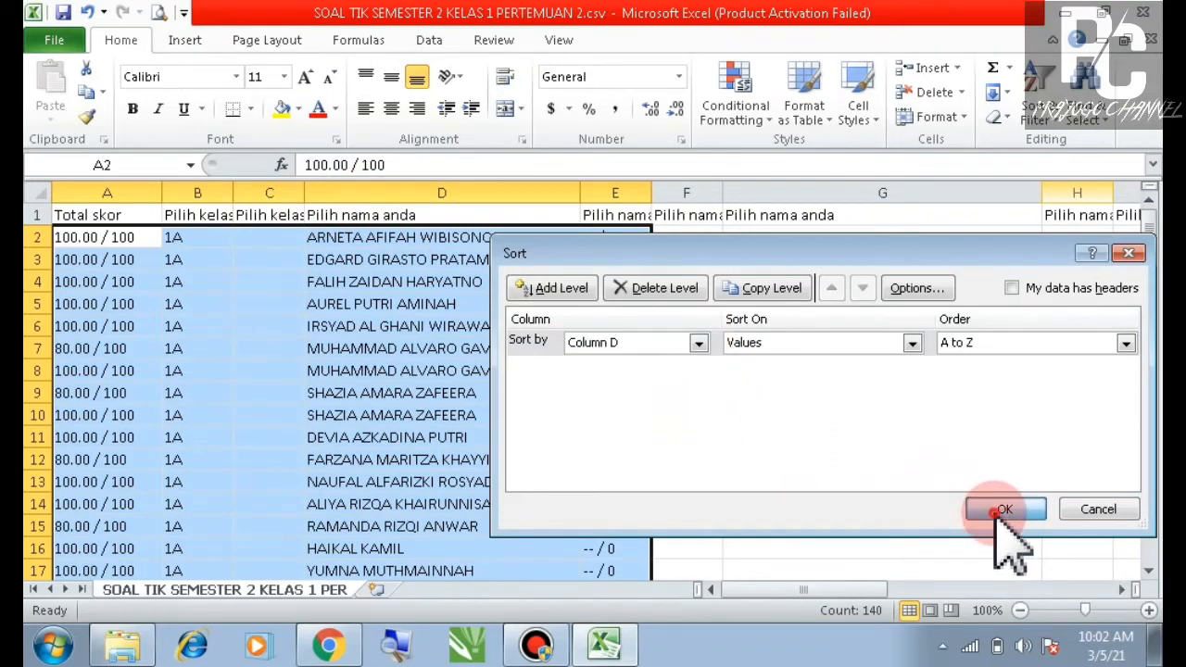
left_click(1005, 510)
left_click(839, 350)
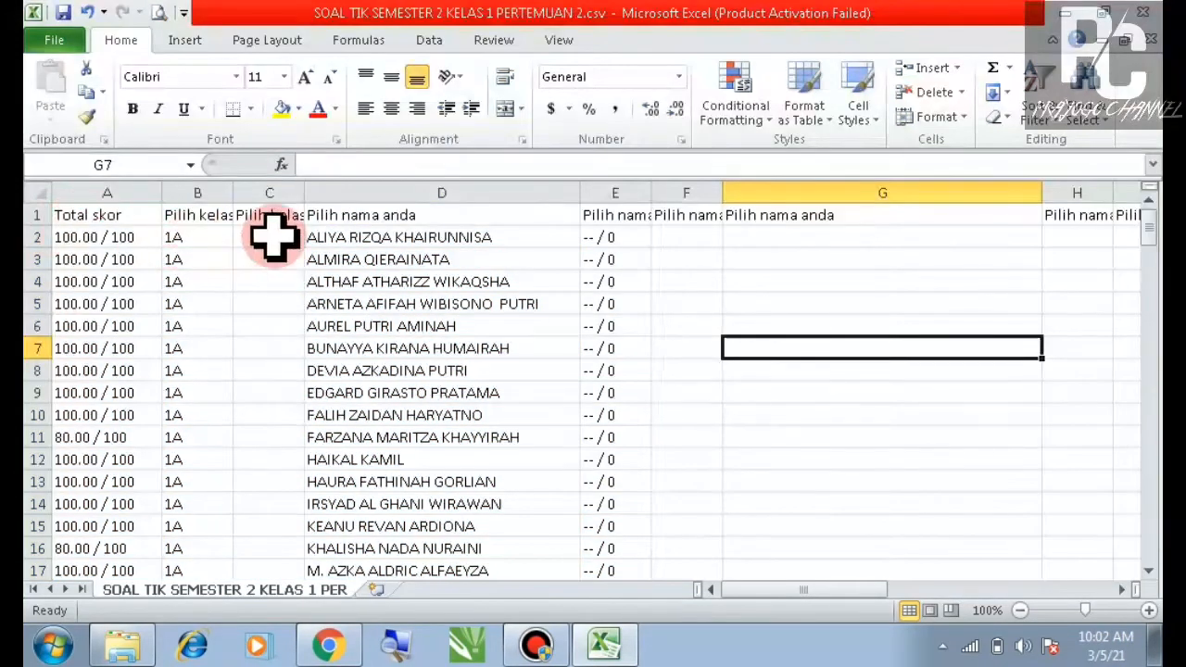
scroll(318, 235, "down", 3)
scroll(318, 232, "up", 3)
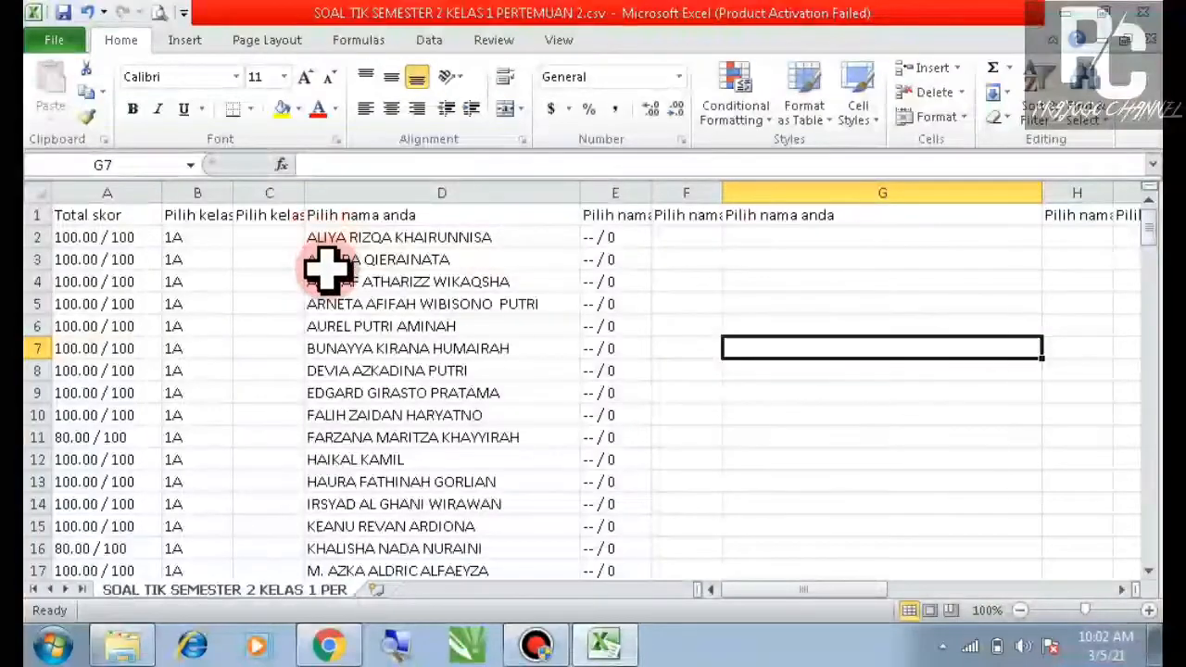
scroll(329, 321, "down", 8)
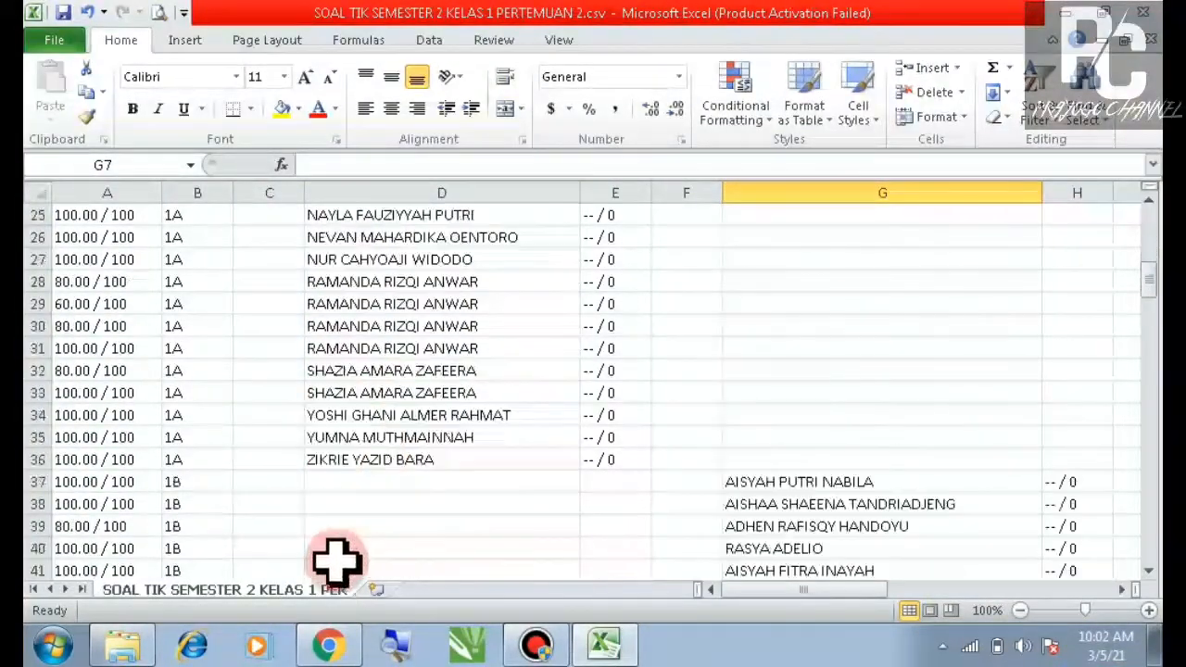
scroll(336, 475, "up", 8)
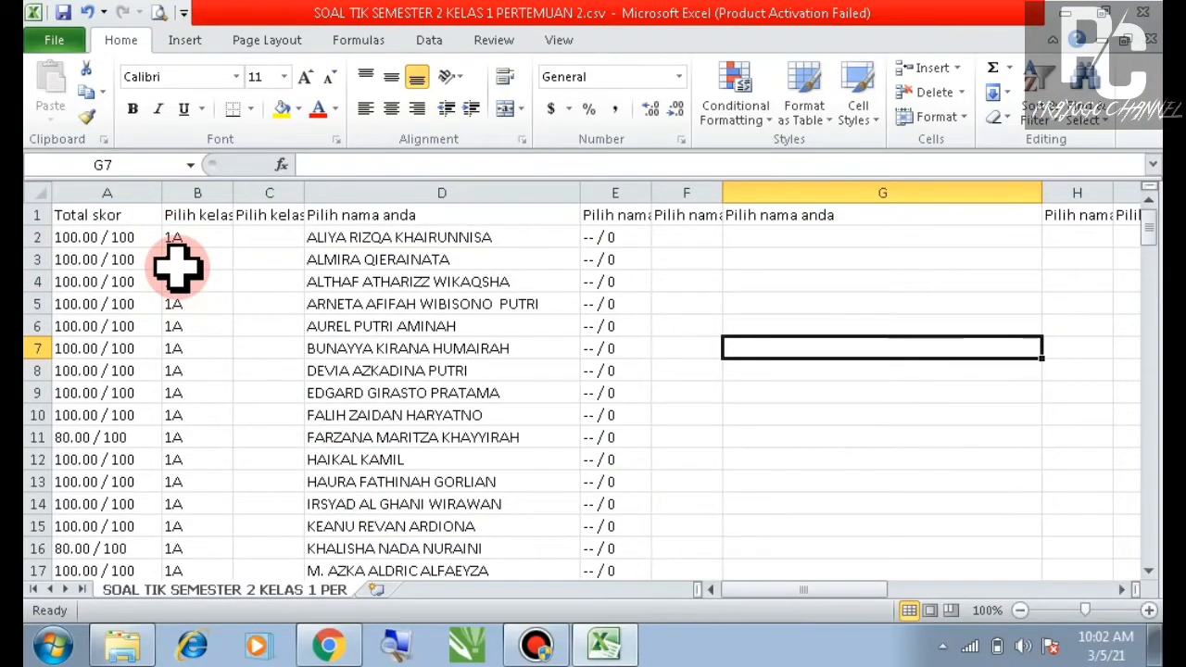
Step: Highlight the repeated student names of class 1A in D2 to D36 with a Duplicate Values conditional formatting rule
left_click_drag(341, 235, 398, 511)
scroll(318, 639, "up", 6)
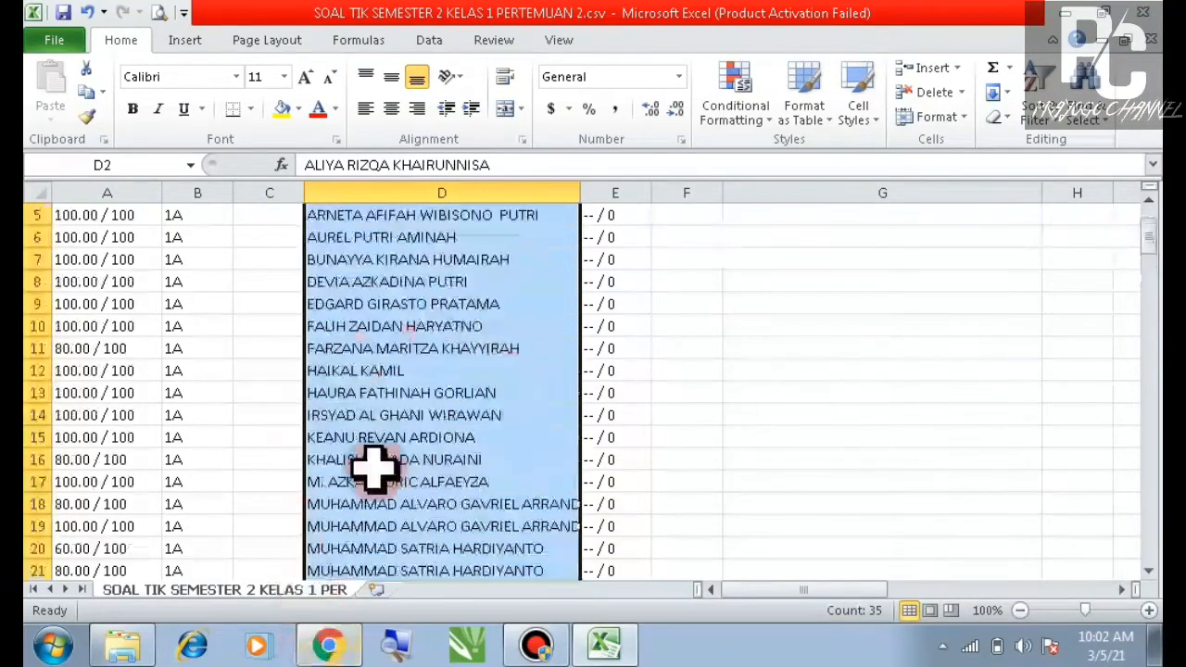
scroll(417, 473, "down", 3)
scroll(312, 432, "up", 5)
scroll(436, 306, "down", 4)
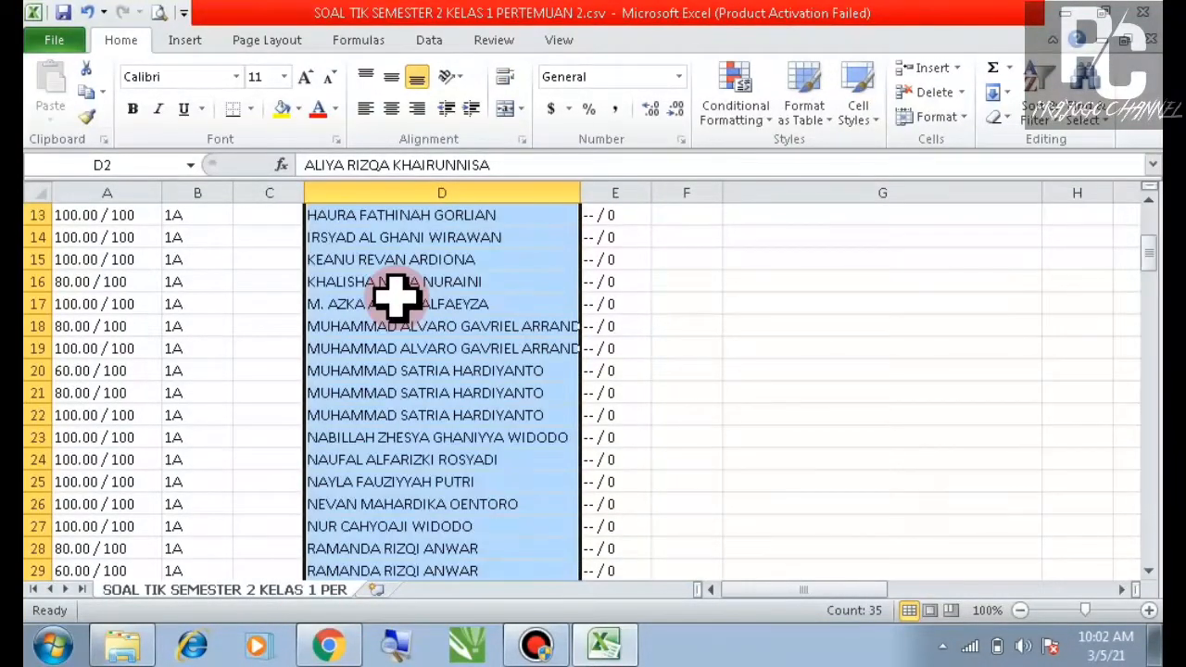
scroll(396, 296, "up", 4)
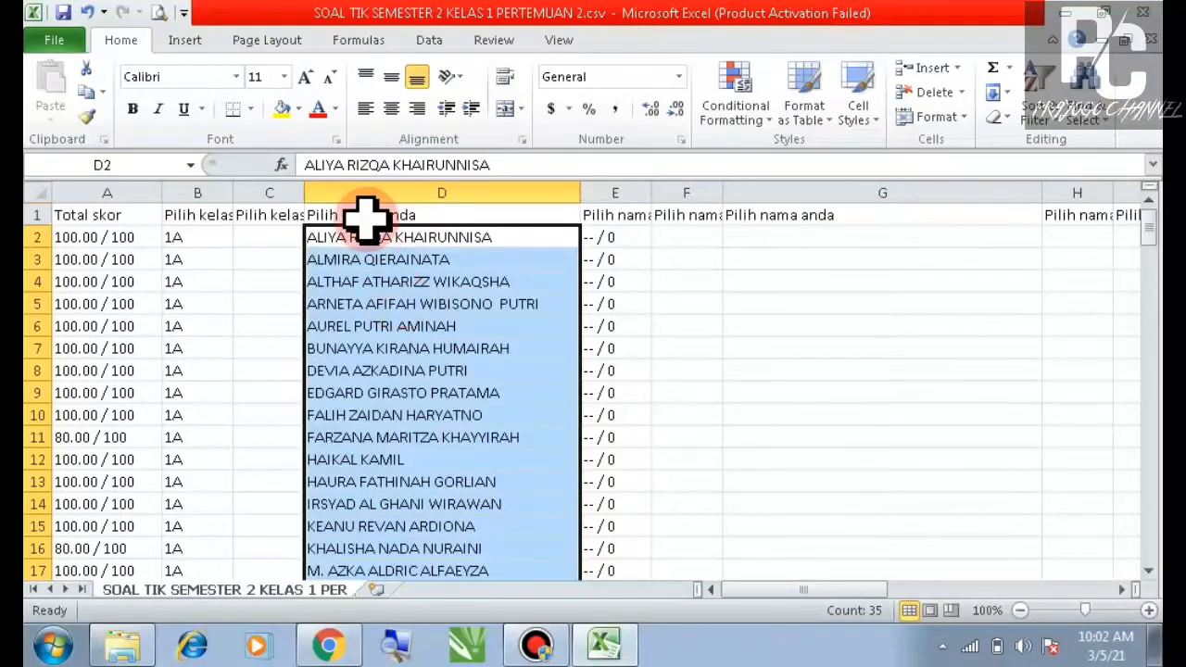
scroll(357, 541, "down", 2)
scroll(337, 444, "down", 8)
scroll(336, 442, "up", 10)
scroll(319, 398, "down", 1)
scroll(316, 408, "down", 8)
scroll(344, 476, "up", 5)
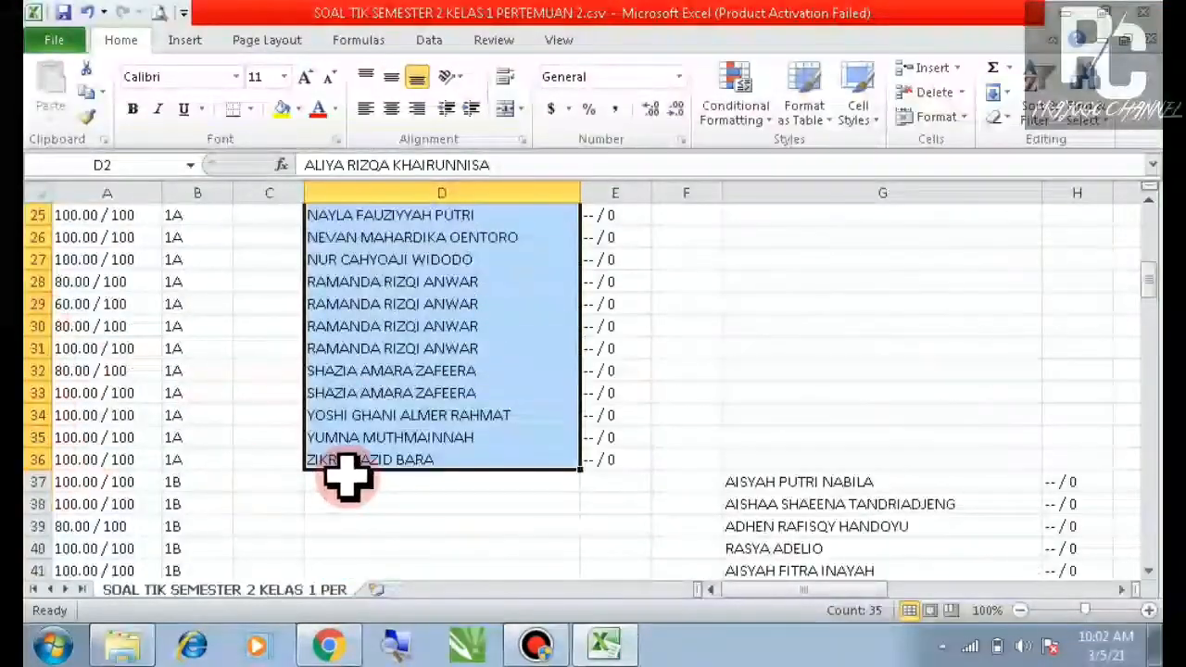
scroll(417, 468, "up", 4)
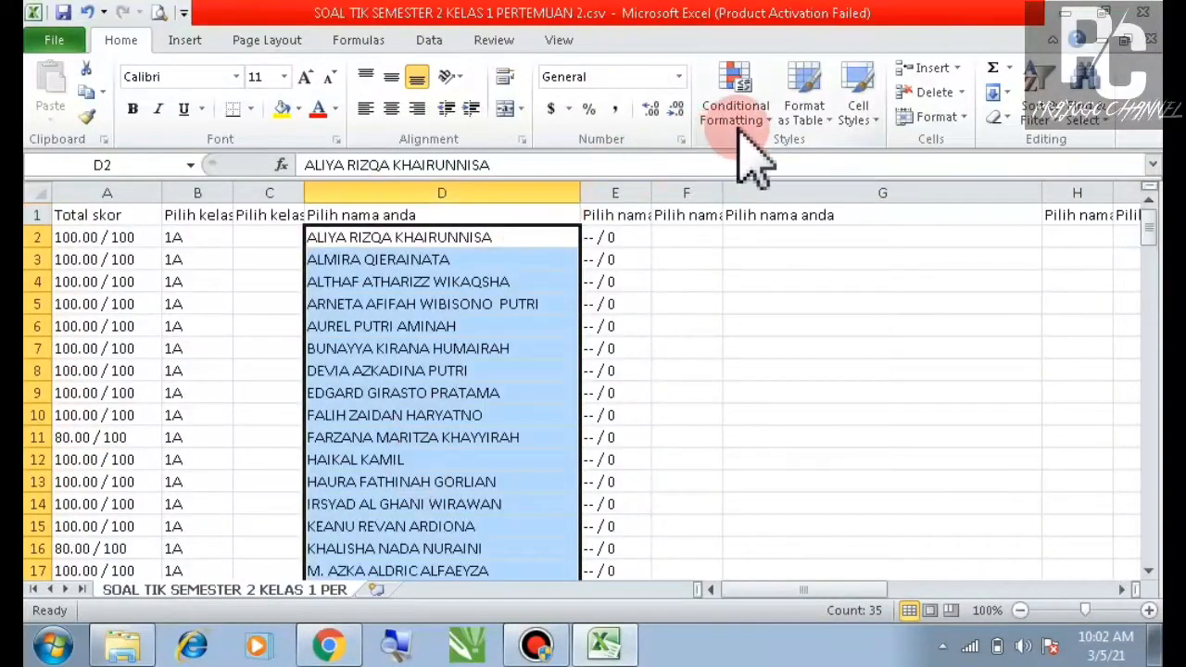
left_click(766, 116)
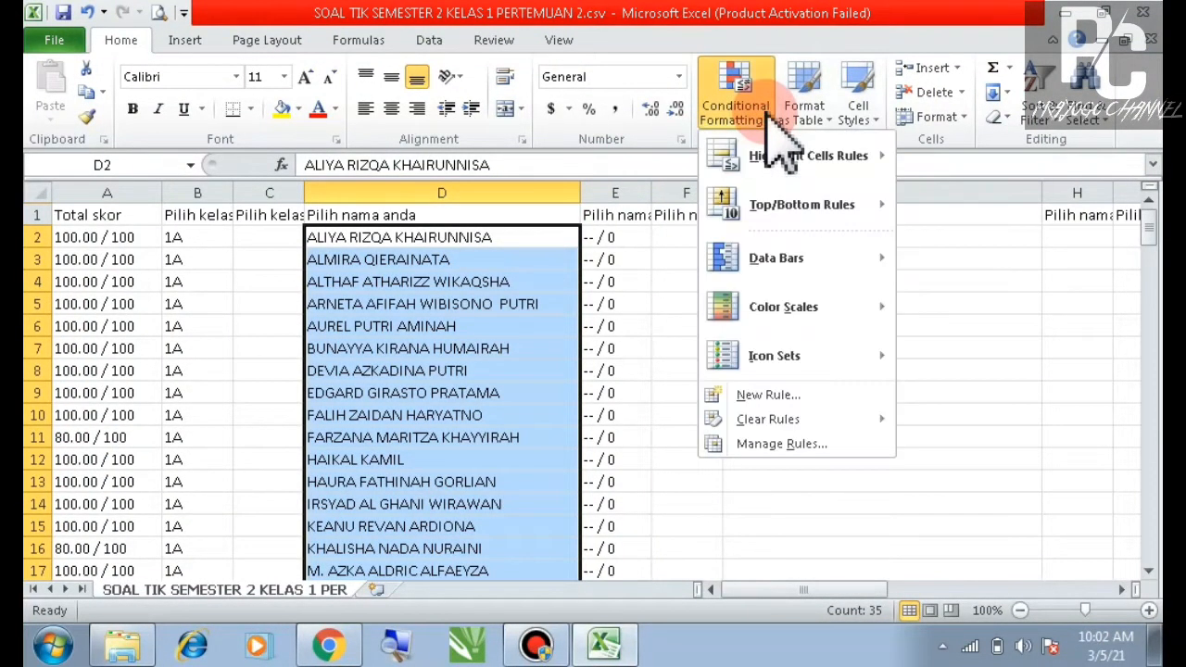
mouse_move(709, 159)
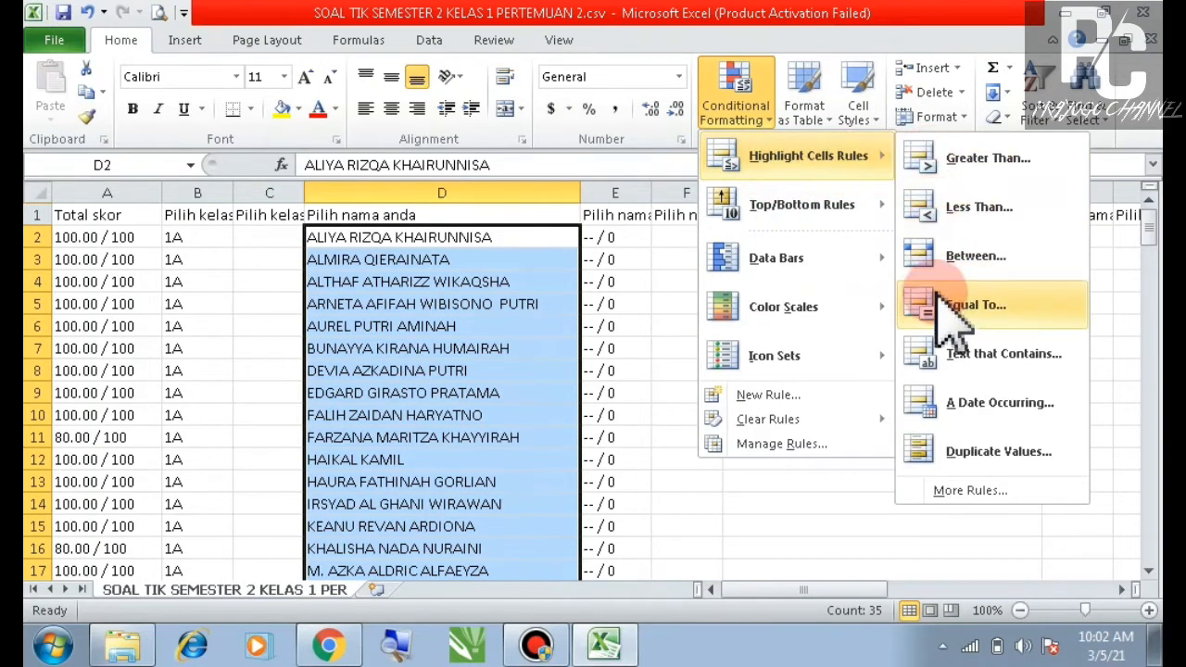
left_click(1005, 454)
left_click(875, 432)
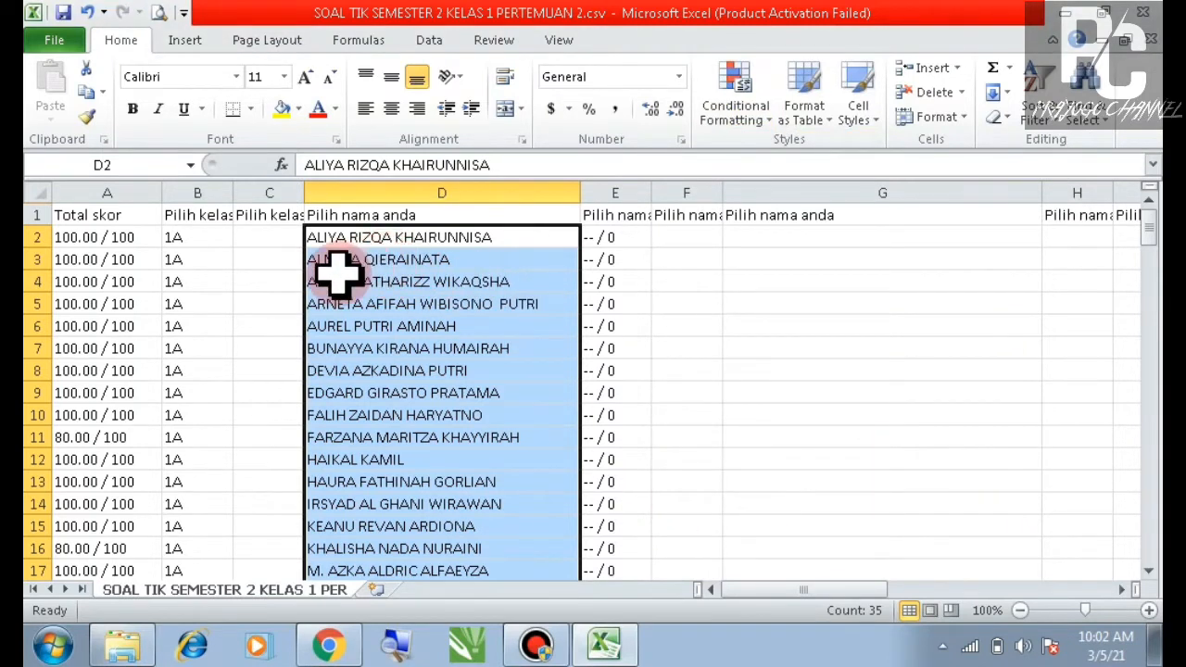
Step: Look through the class 1A names in column D for entries marked as duplicates
scroll(377, 290, "down", 1)
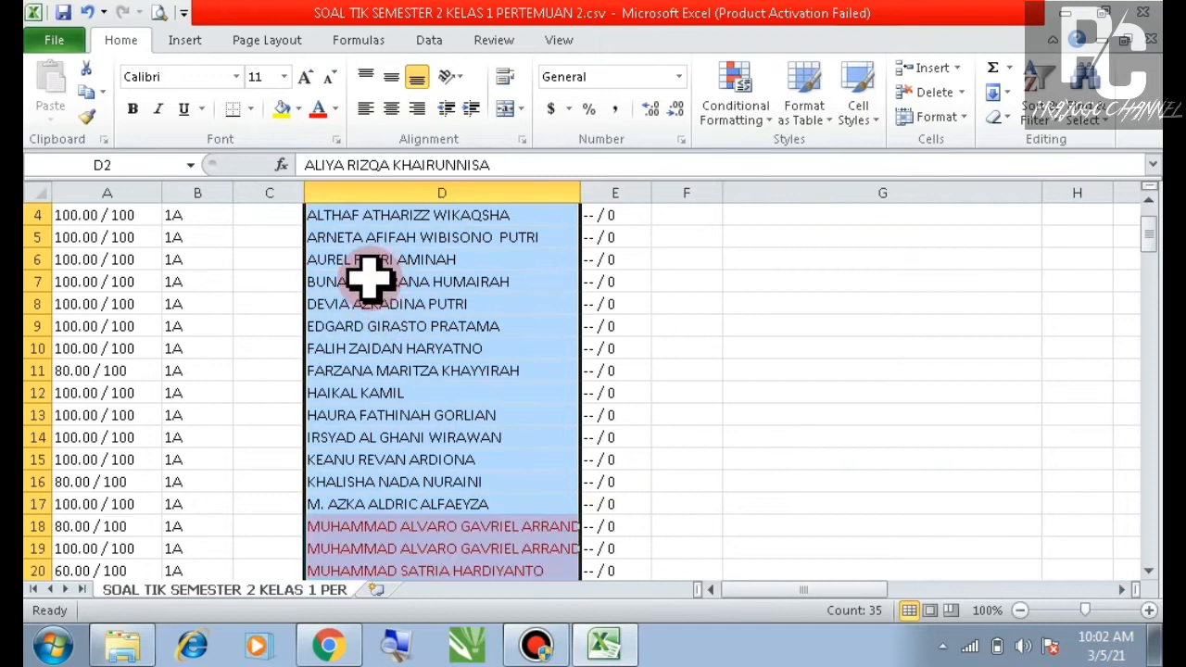
scroll(371, 278, "up", 1)
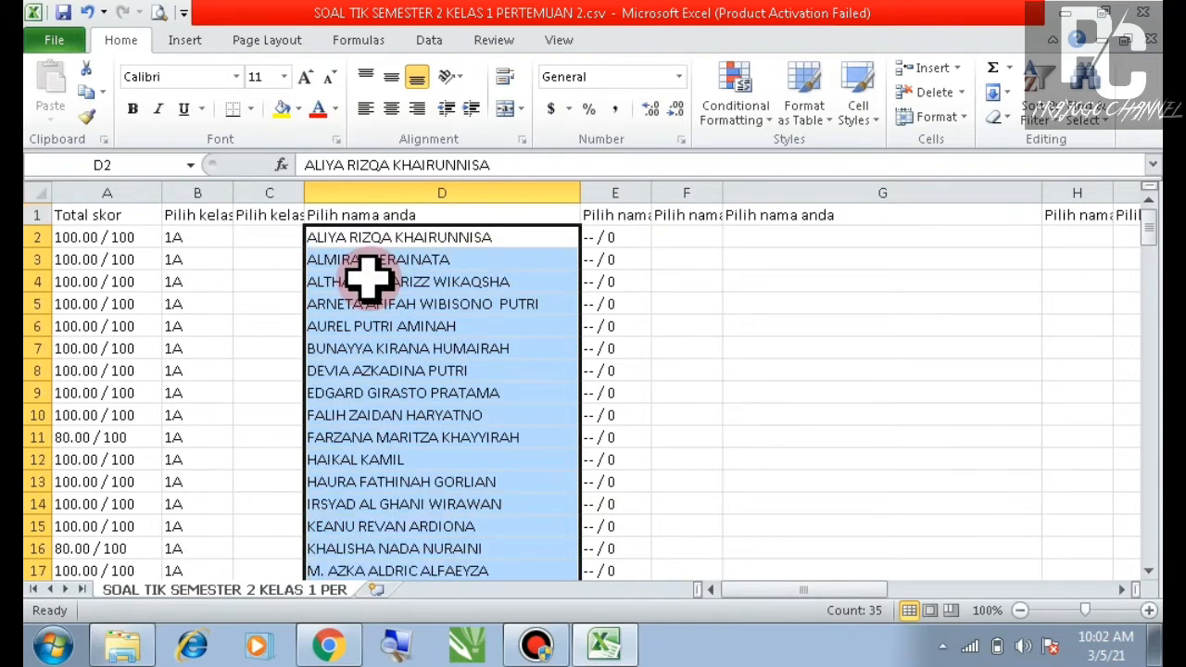
scroll(369, 279, "down", 5)
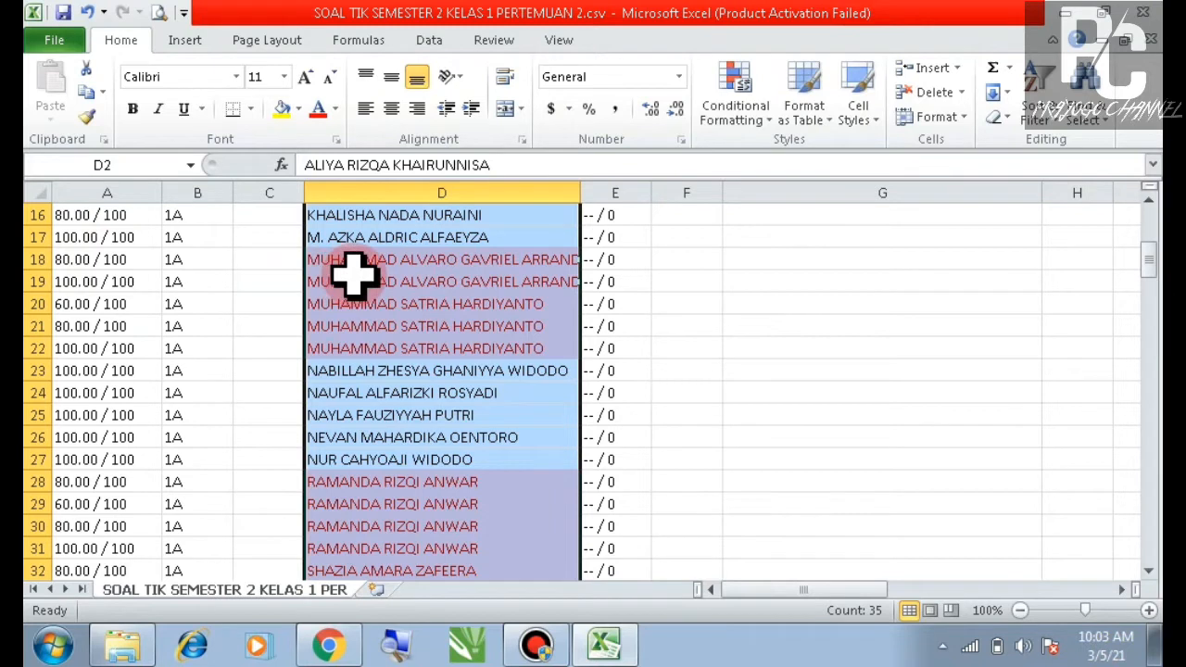
left_click(658, 279)
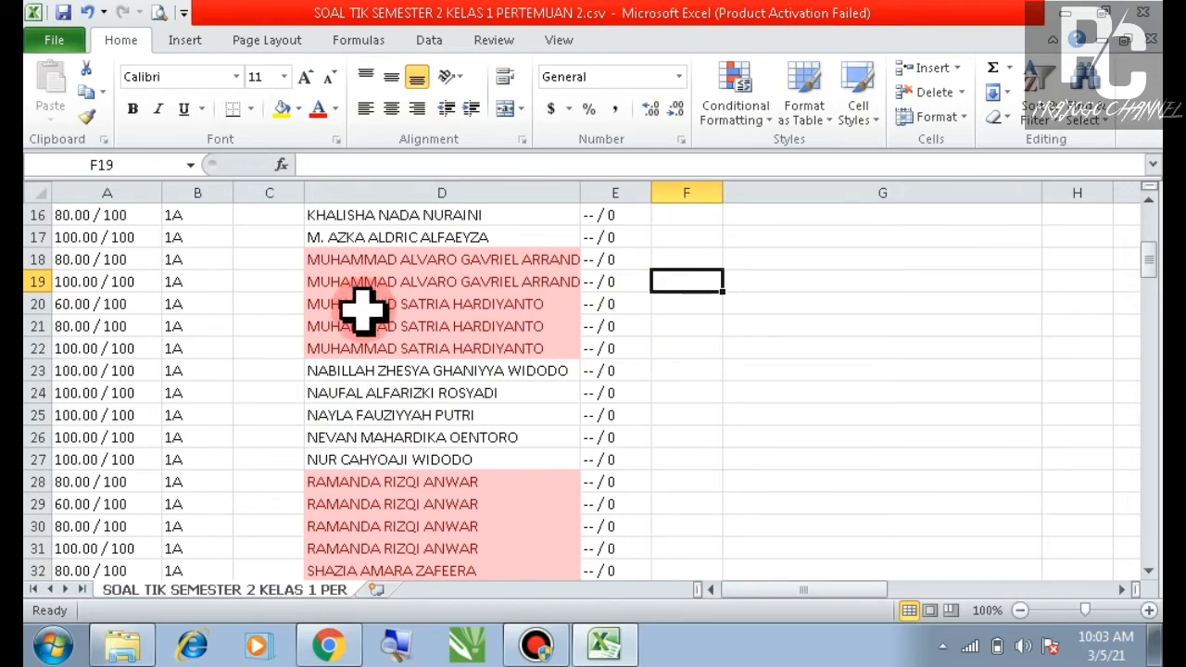
scroll(396, 278, "up", 3)
scroll(410, 266, "down", 5)
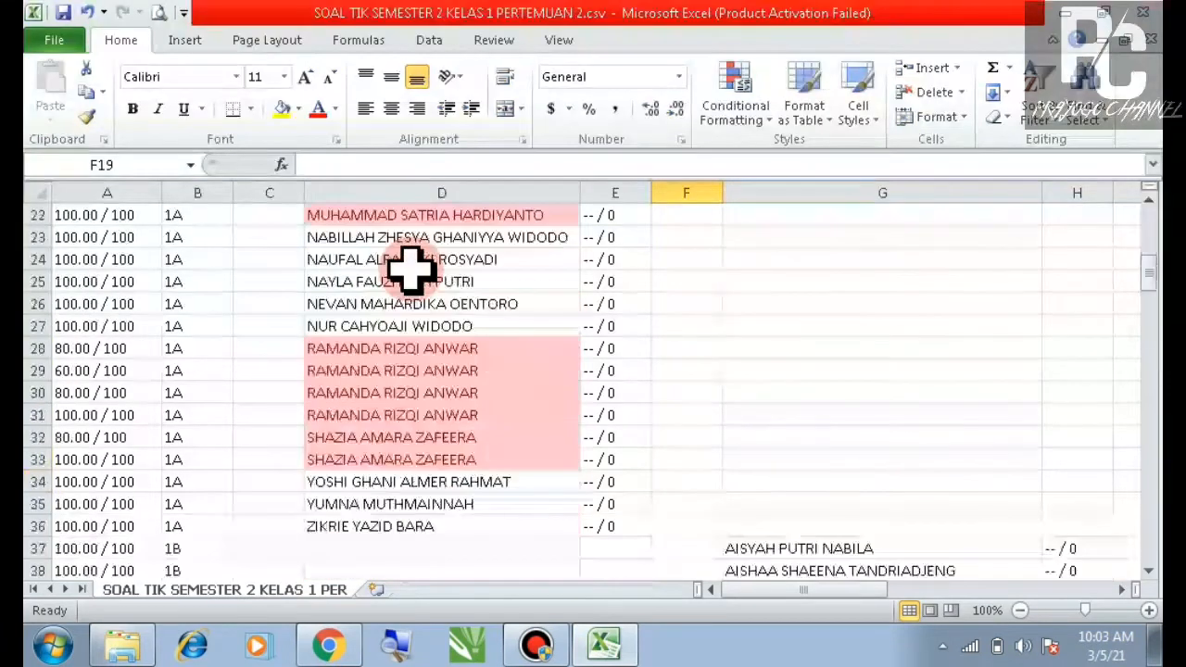
scroll(411, 267, "up", 3)
Step: Examine the repeated names in D18 and D19 and the other highlighted entries around them
left_click(392, 319)
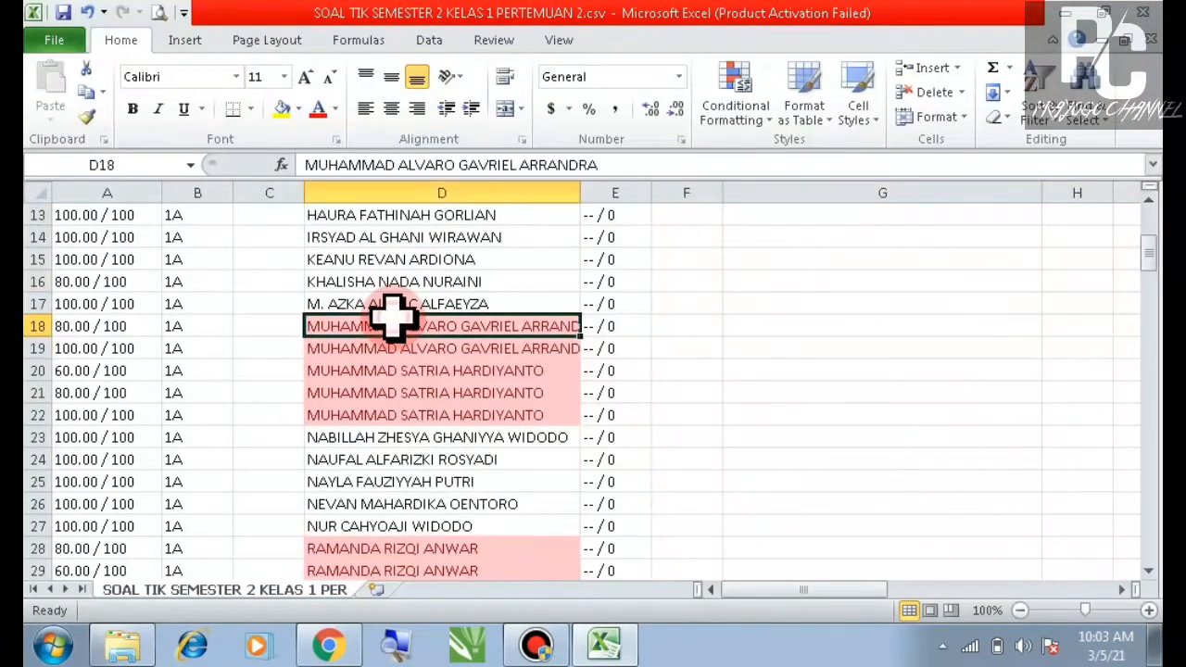
left_click(393, 349)
left_click(398, 332)
scroll(398, 358, "down", 2)
scroll(397, 350, "up", 4)
scroll(397, 350, "down", 1)
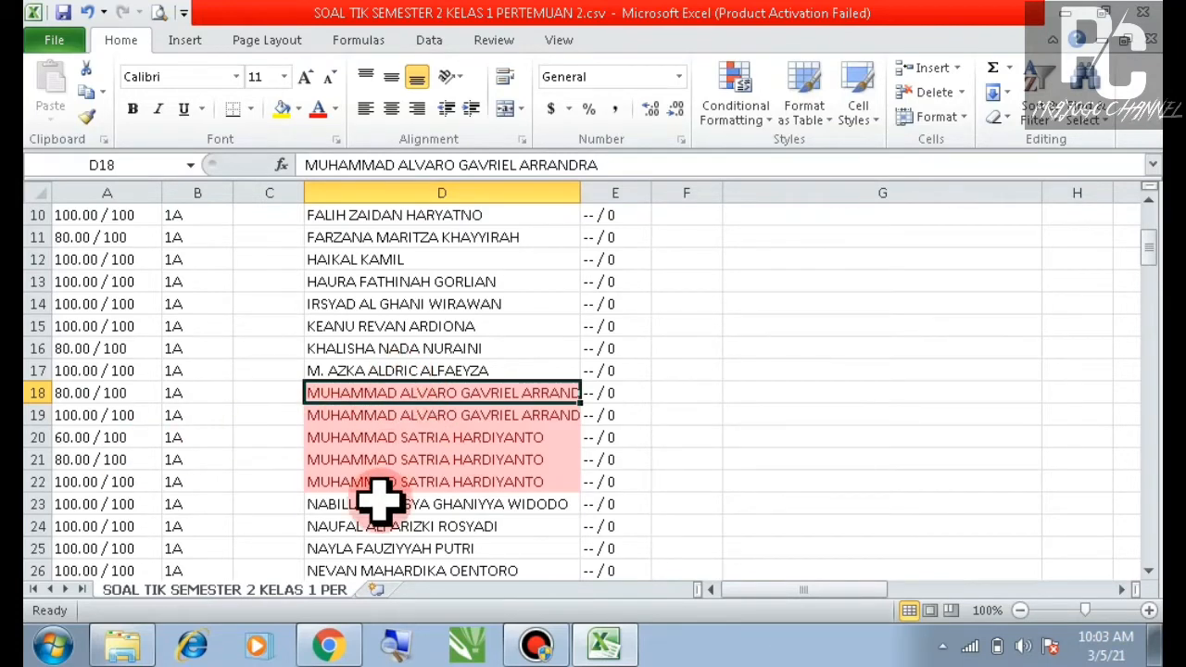
scroll(379, 501, "down", 4)
scroll(380, 500, "up", 3)
scroll(403, 419, "up", 4)
scroll(398, 412, "down", 4)
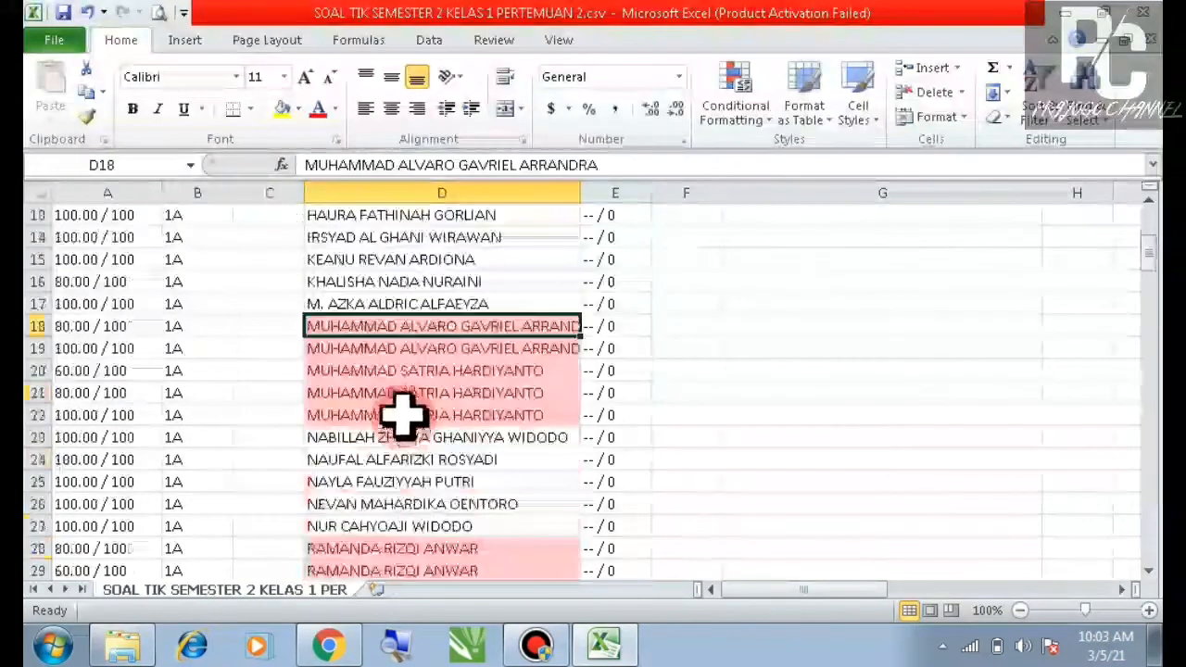
Step: Compare the total scores of the repeated entries in cells A18, A19 and A20
left_click(796, 347)
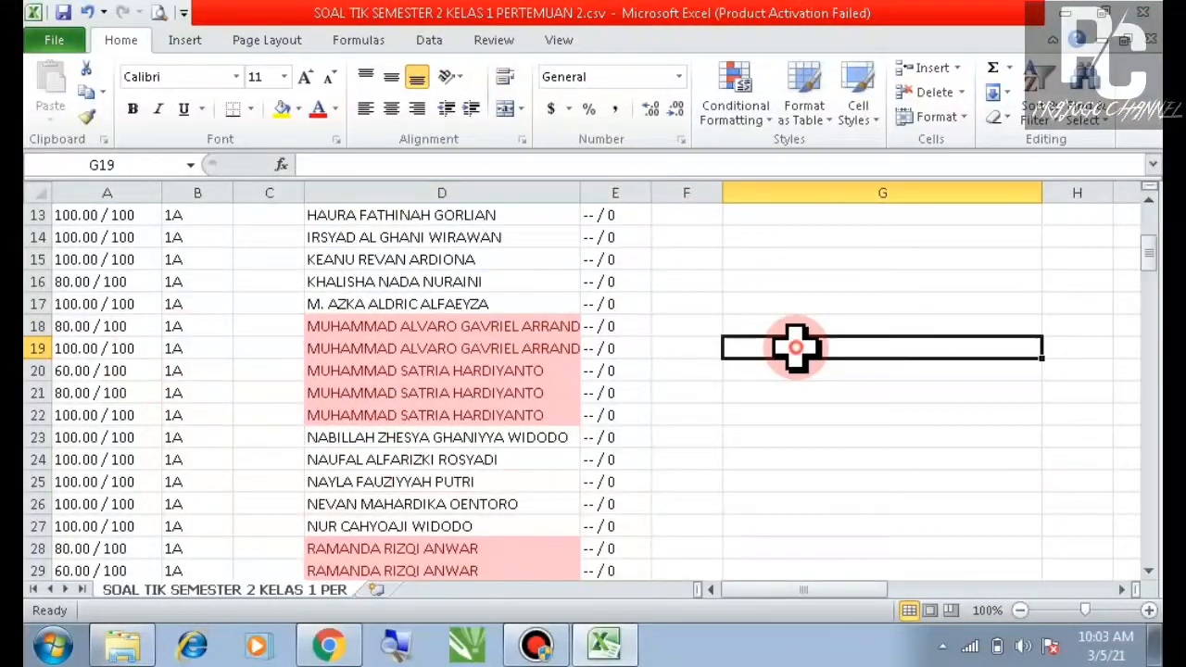
left_click(37, 326)
left_click(74, 367)
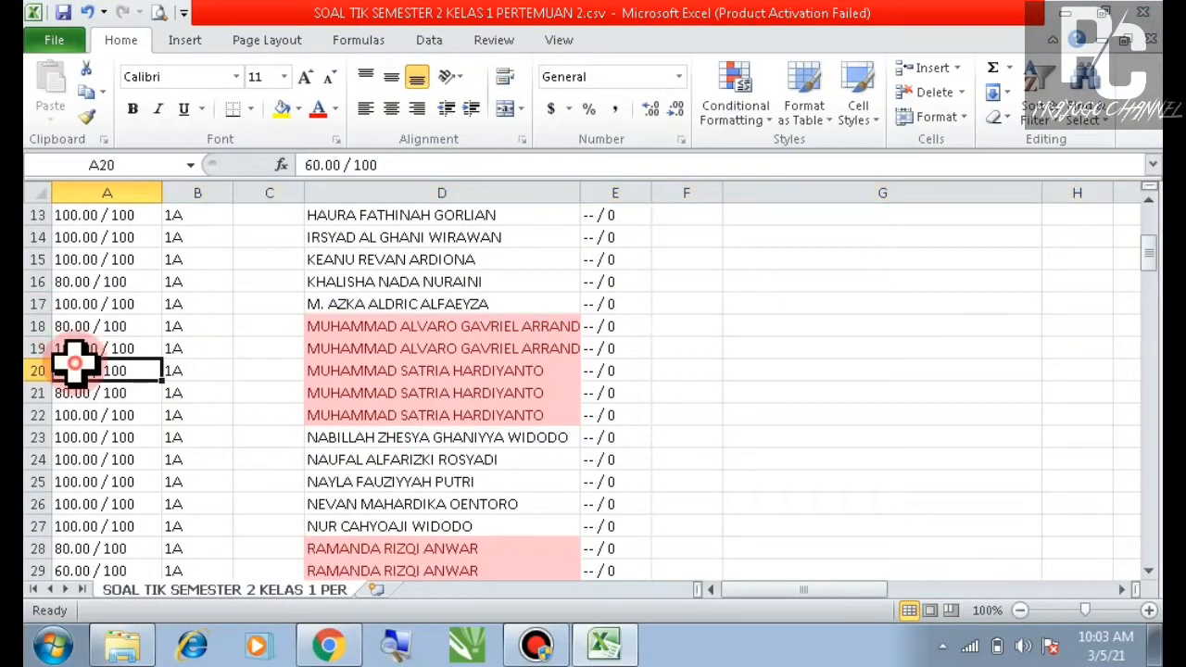
left_click(67, 344)
left_click(59, 328)
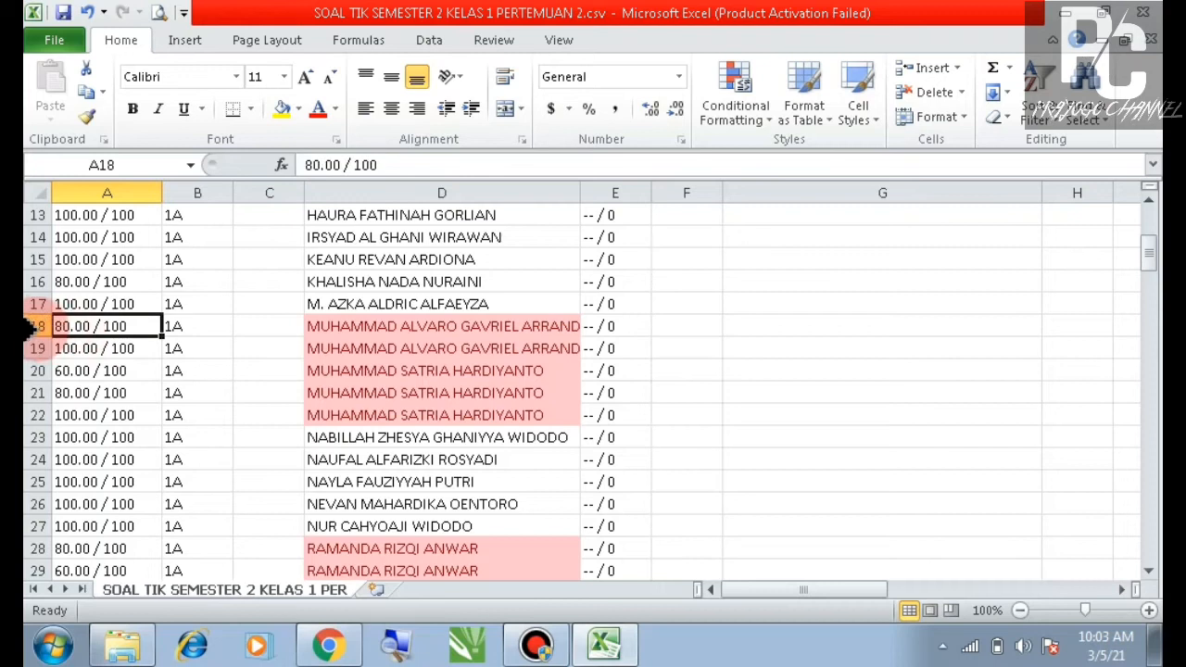
left_click(35, 326)
right_click(37, 327)
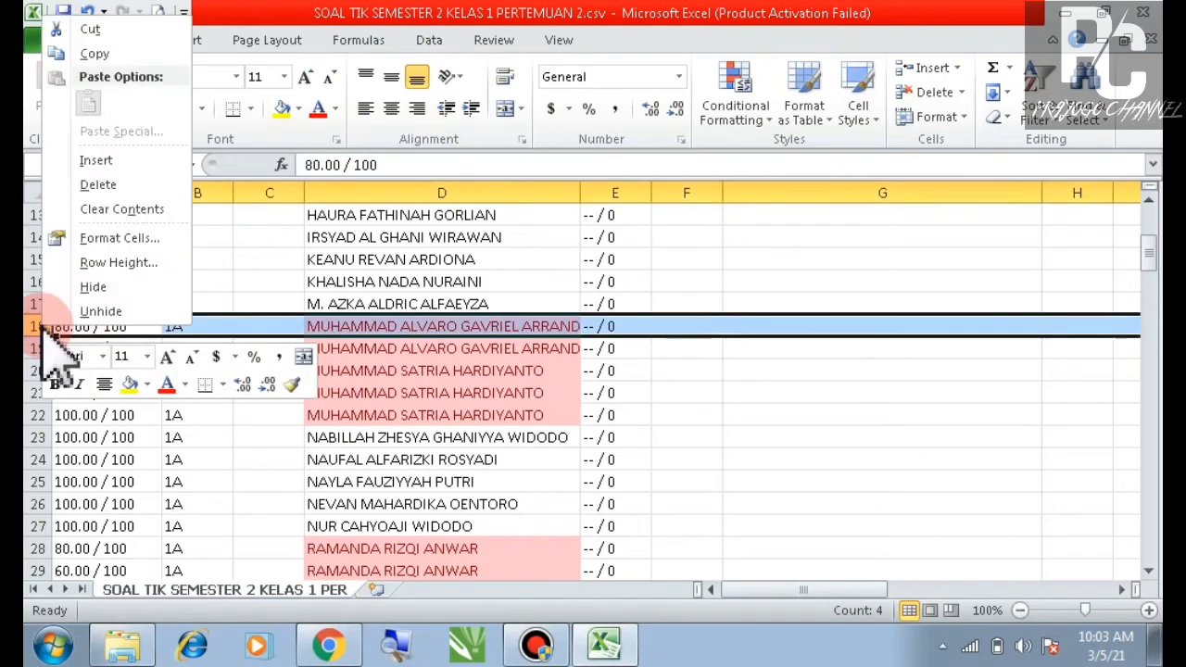
left_click(751, 354)
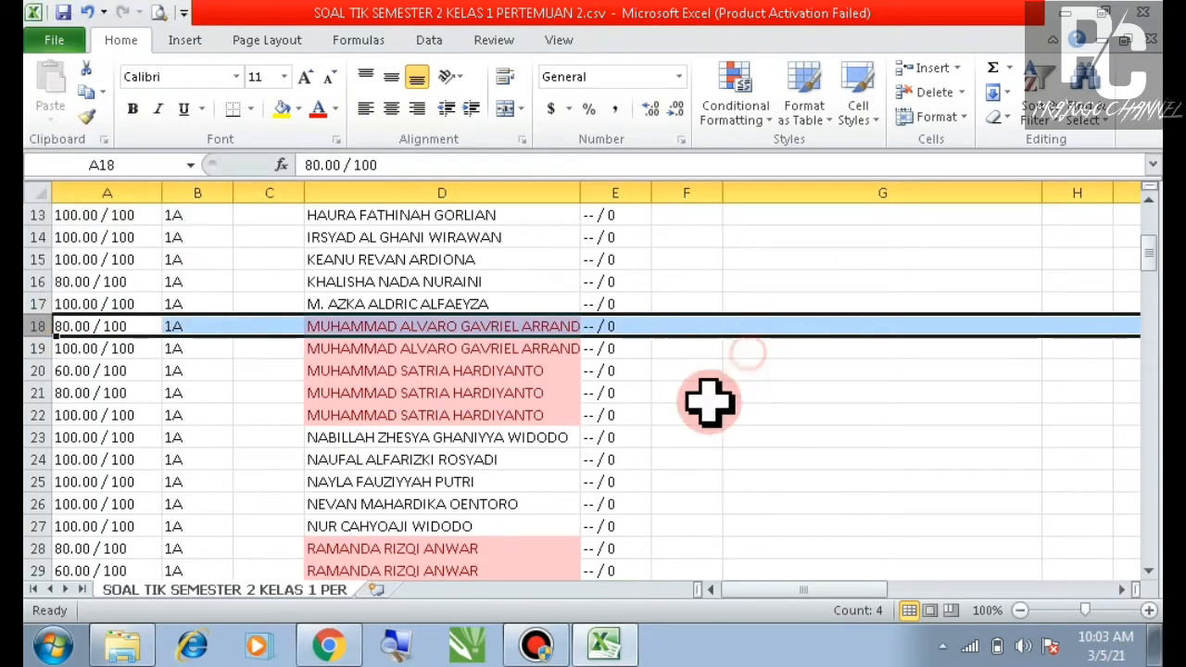
left_click(690, 413)
Step: Enter the formula =Average(A18,A19) in C18 to average the two scores of the repeated student
left_click(259, 324)
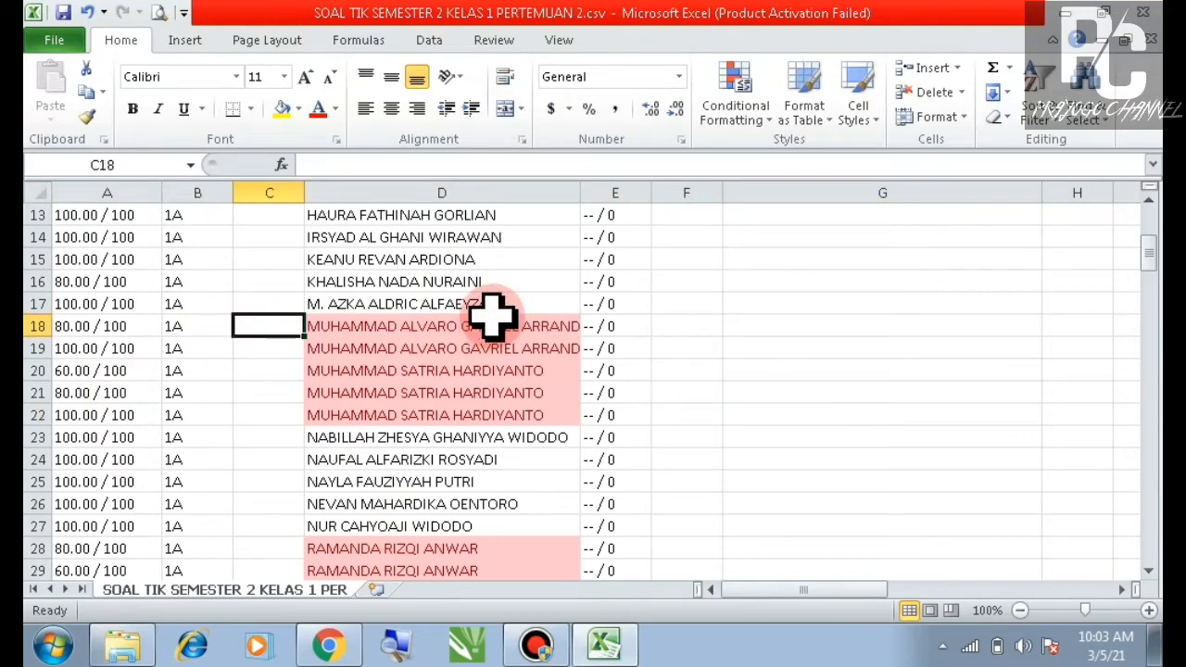
type("=A")
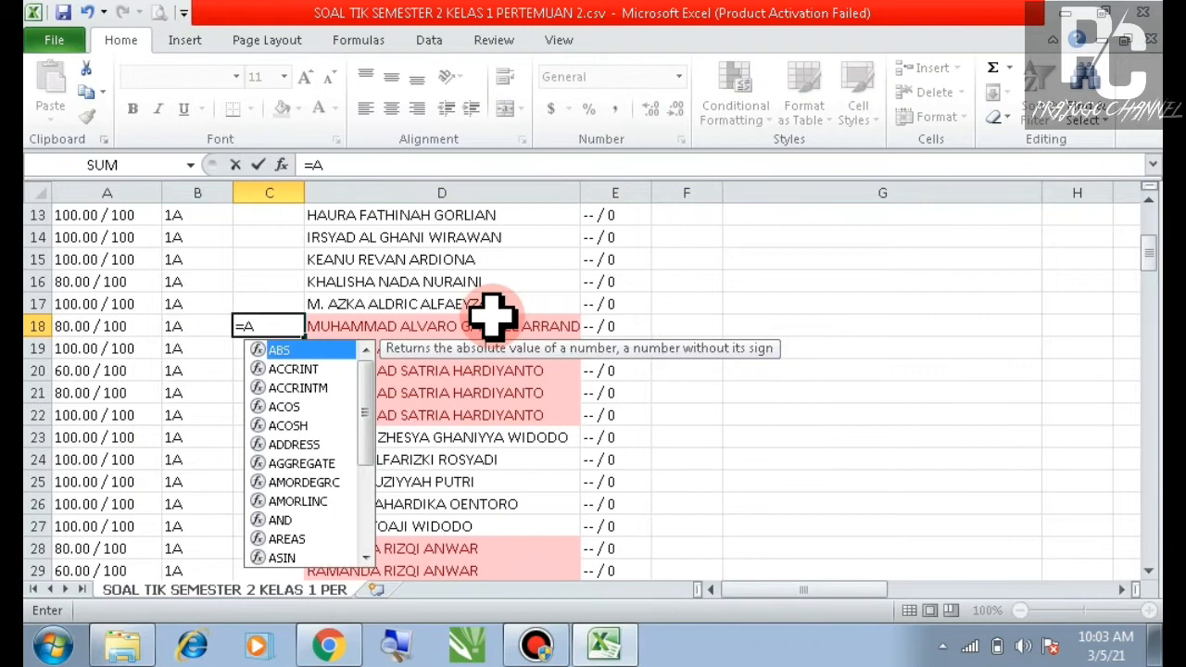
type("verage")
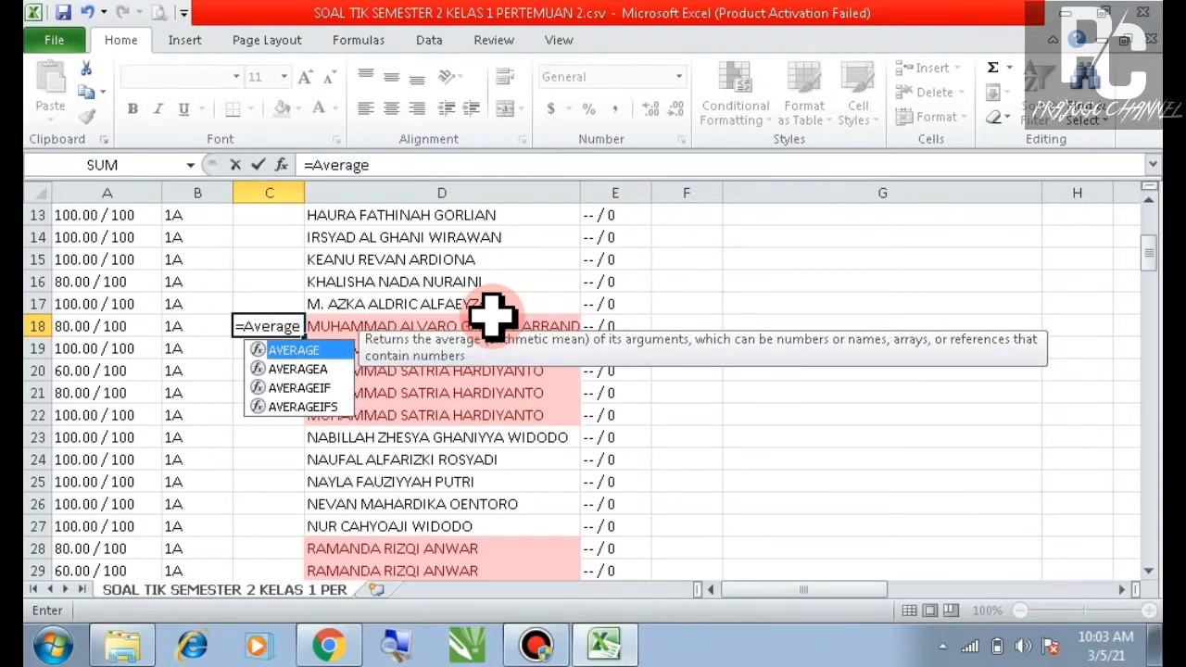
type("(")
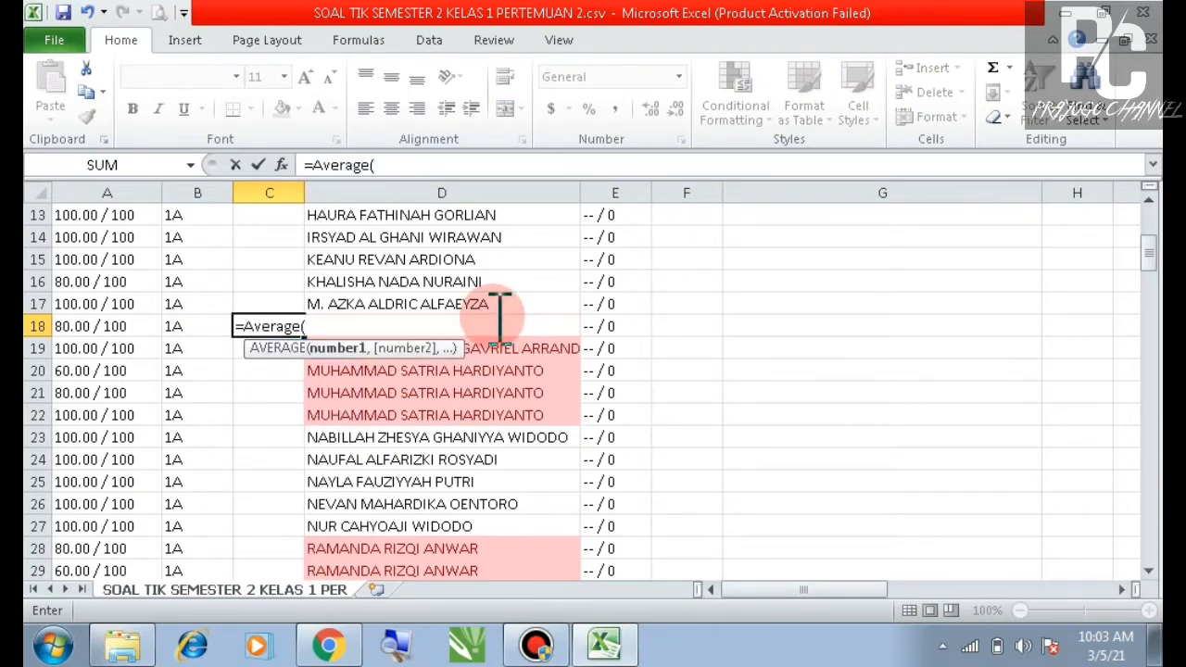
left_click(72, 326)
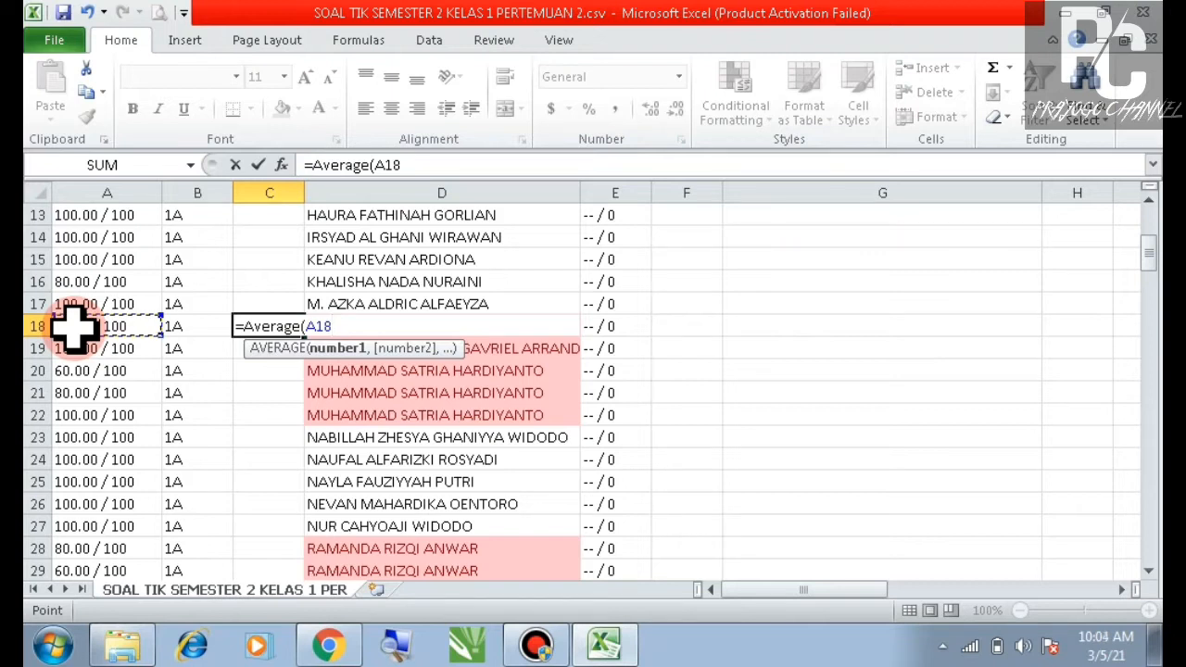
type(",")
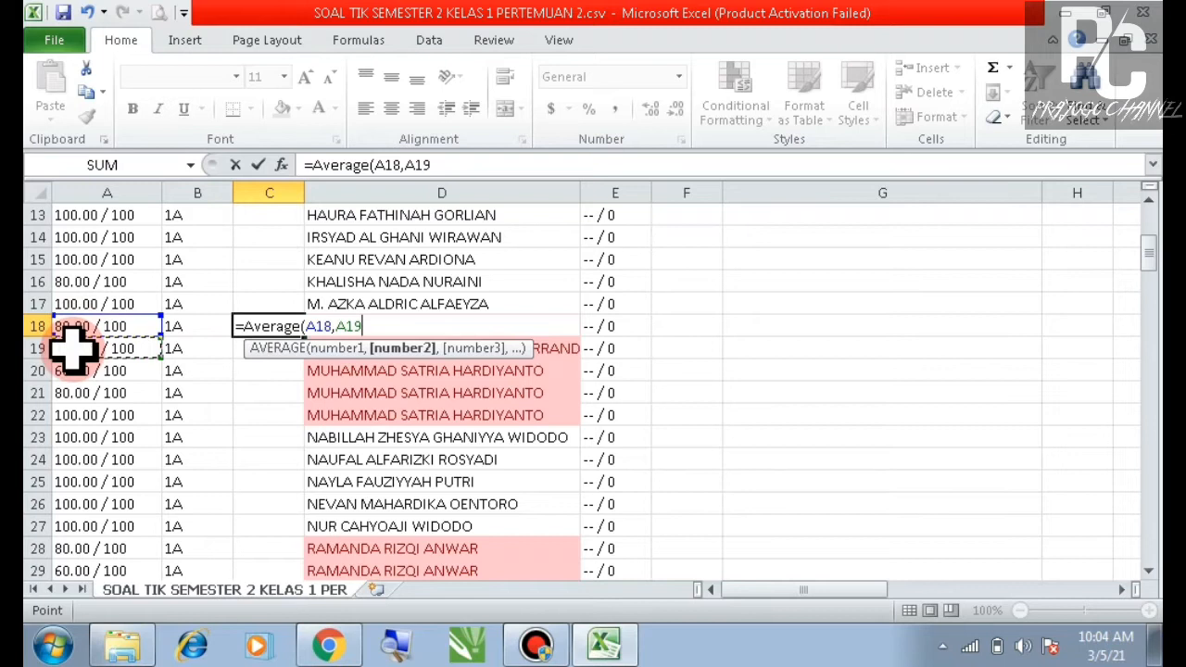
type(")")
key("Return")
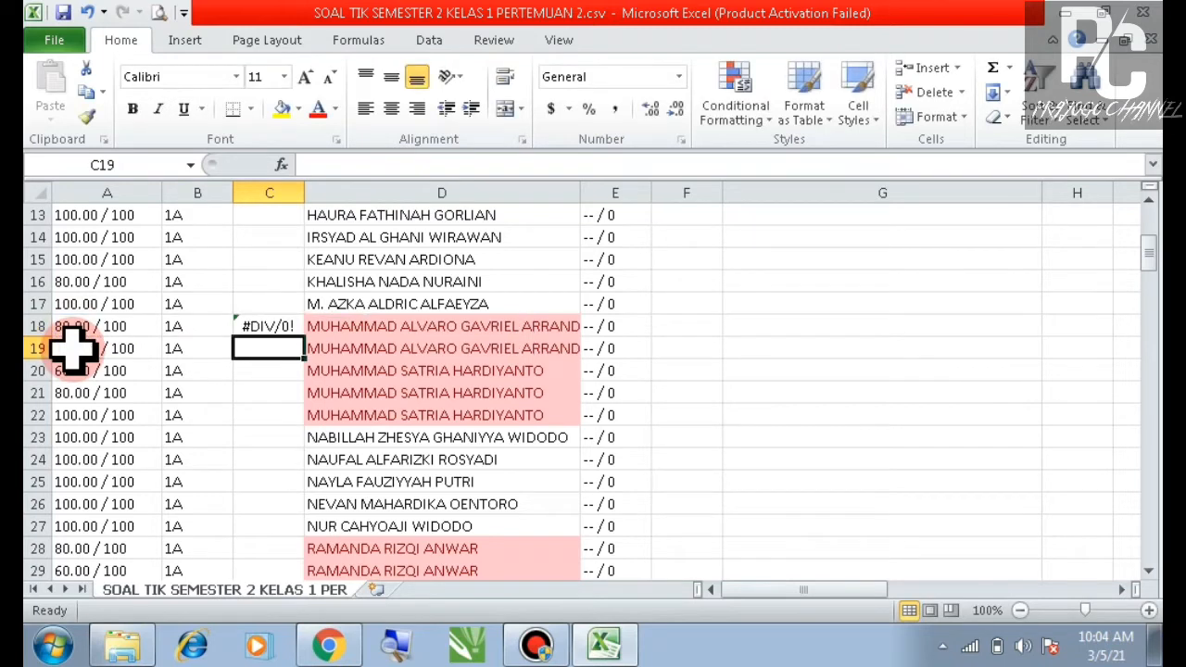
Step: Check the average formula in C18 against how the scores in A18 and A2 are written
left_click(267, 324)
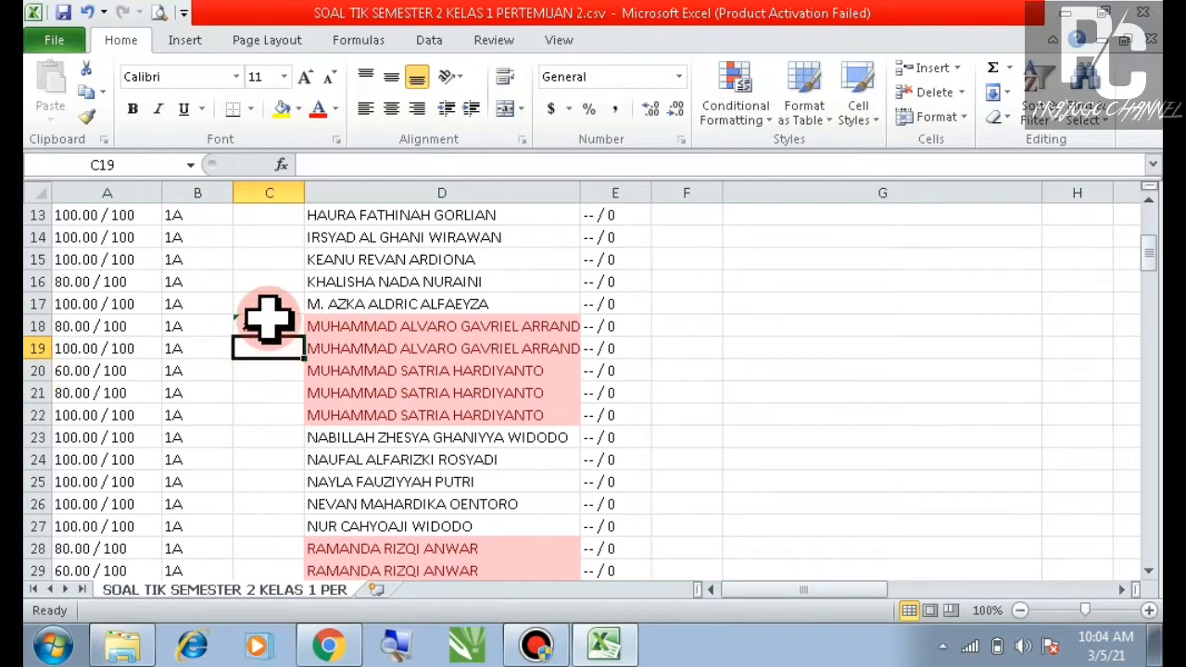
left_click(76, 326)
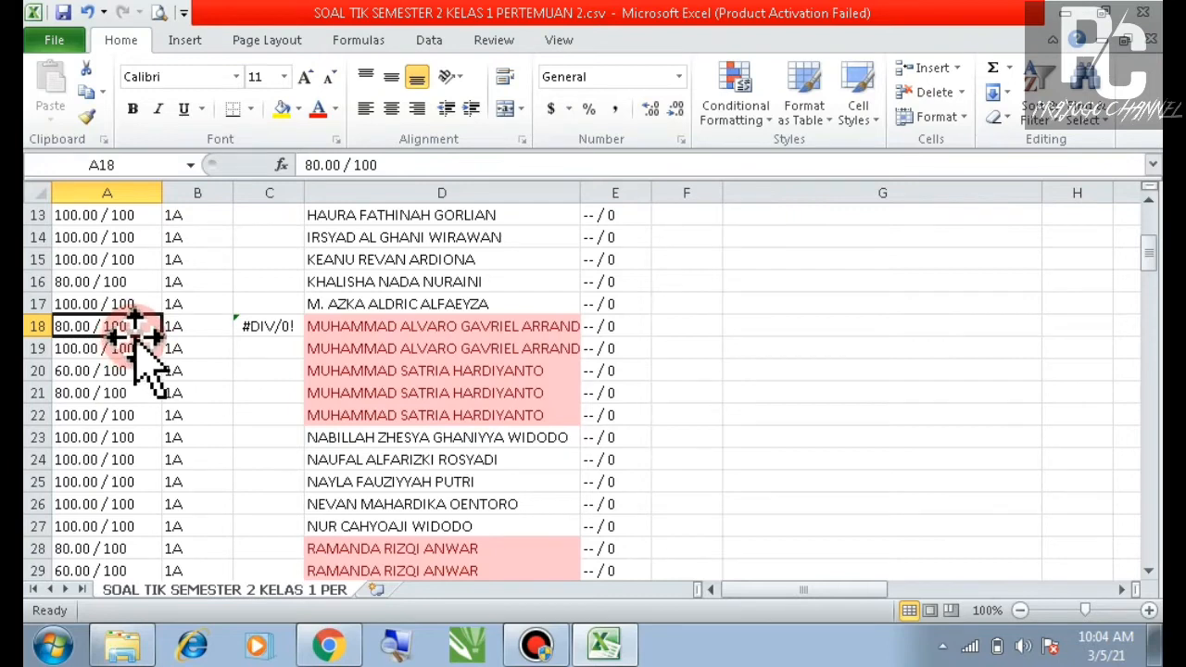
left_click(260, 326)
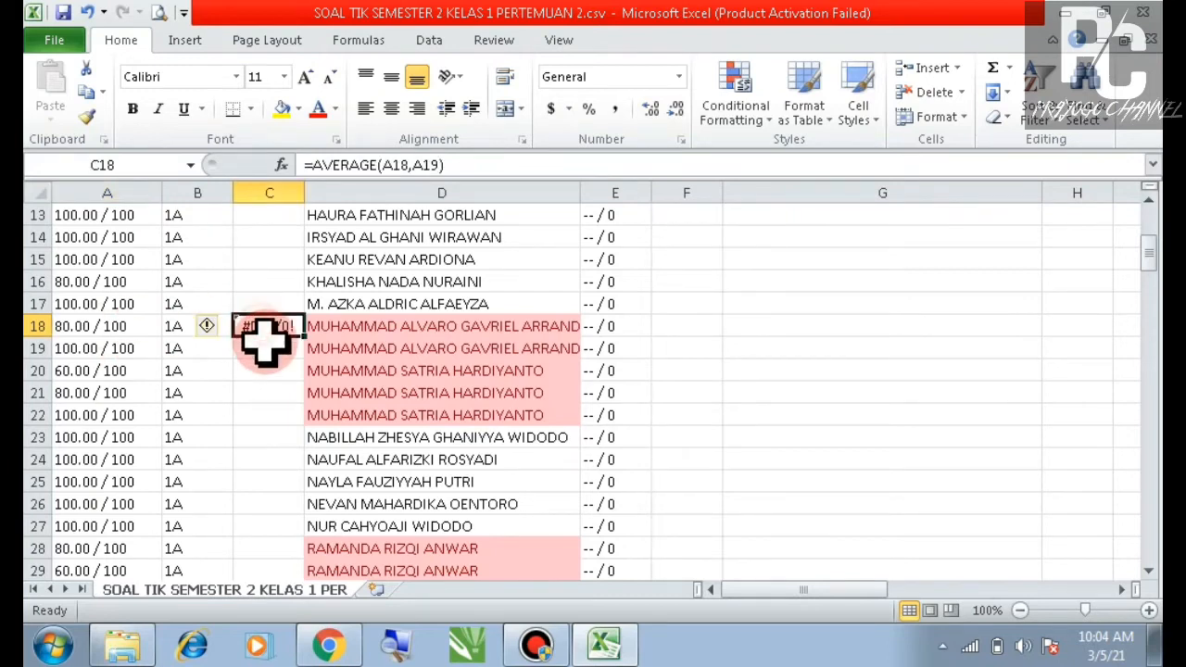
left_click(100, 329)
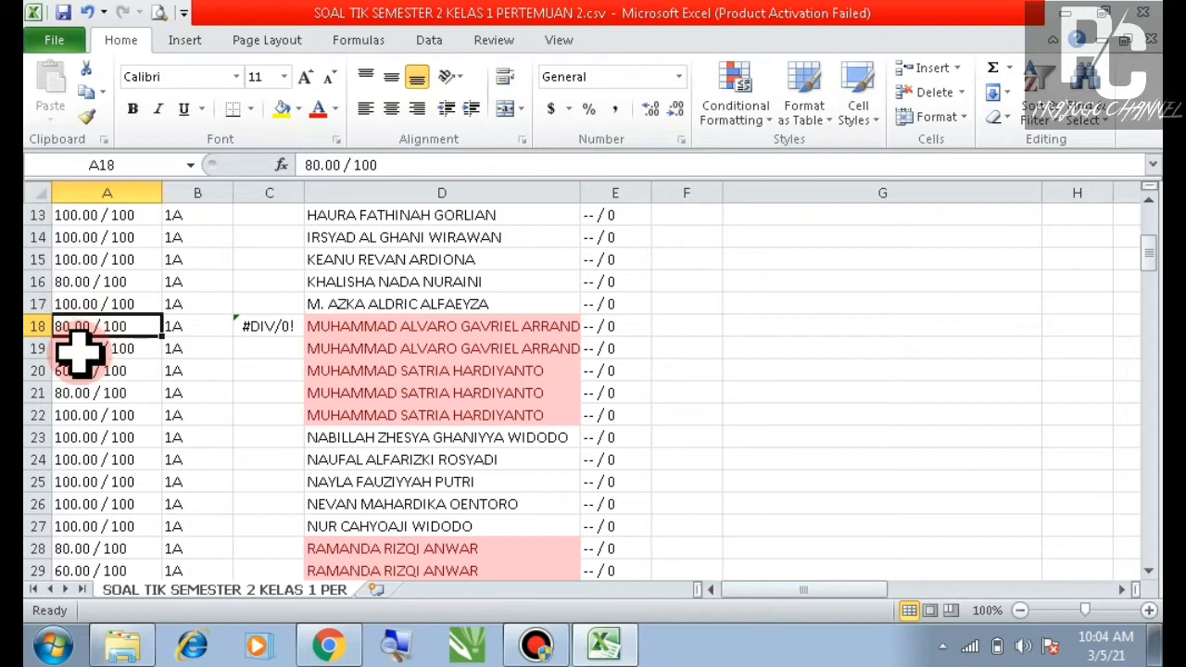
scroll(88, 354, "up", 4)
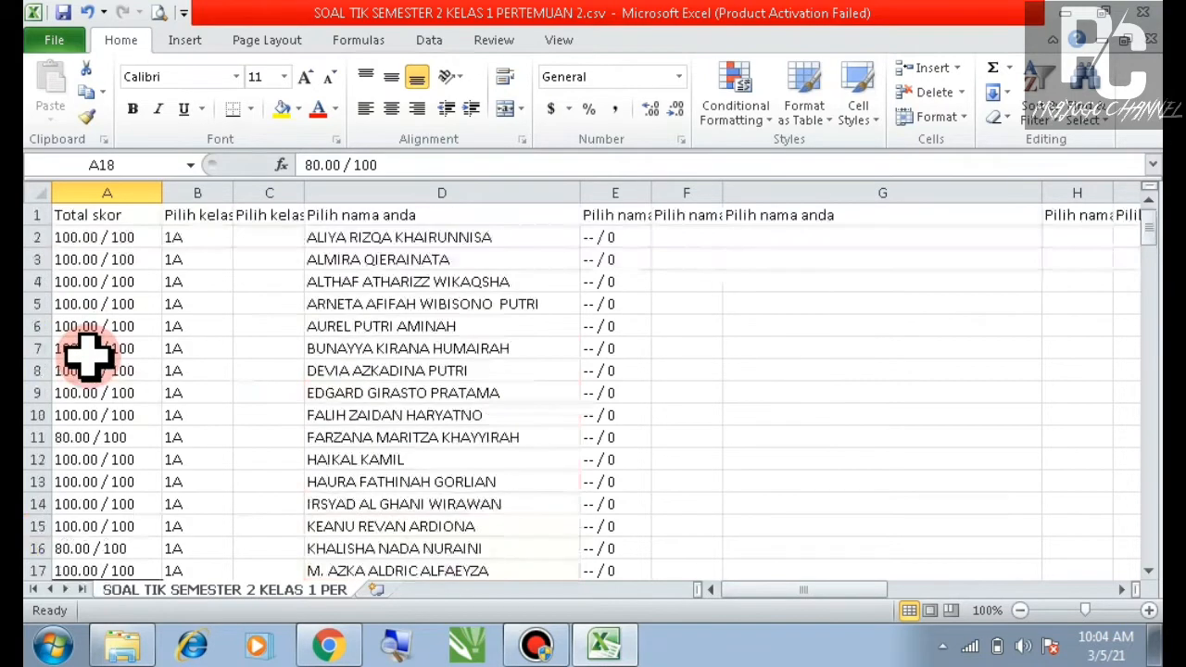
scroll(100, 250, "down", 1)
scroll(98, 337, "up", 1)
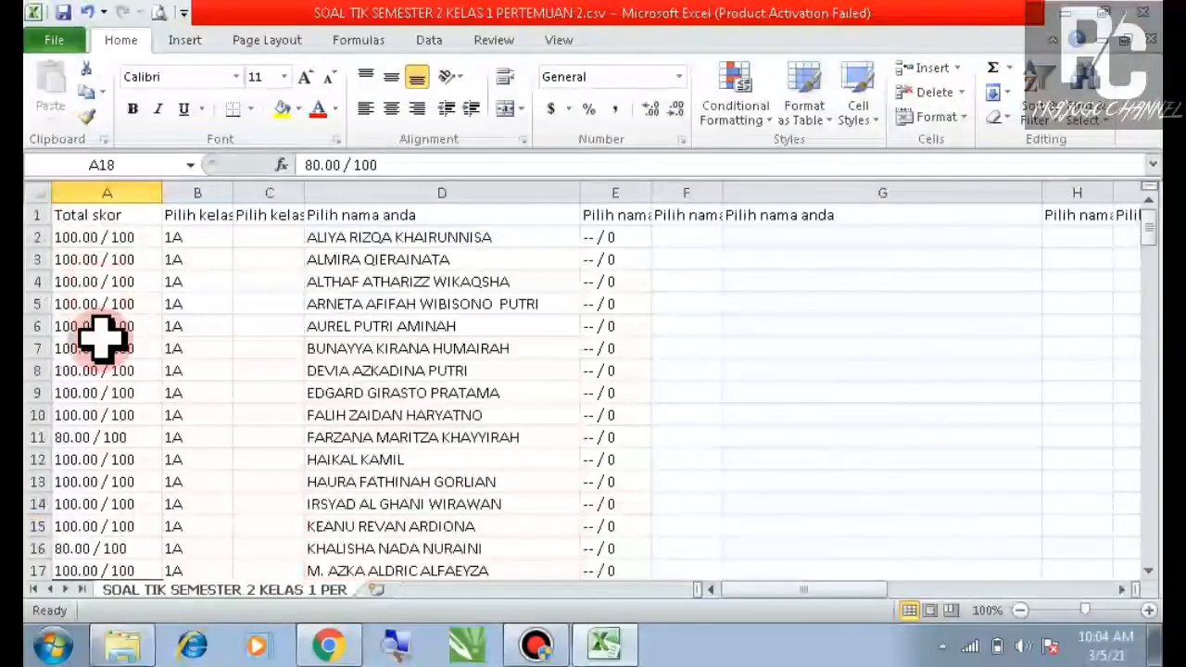
left_click(81, 239)
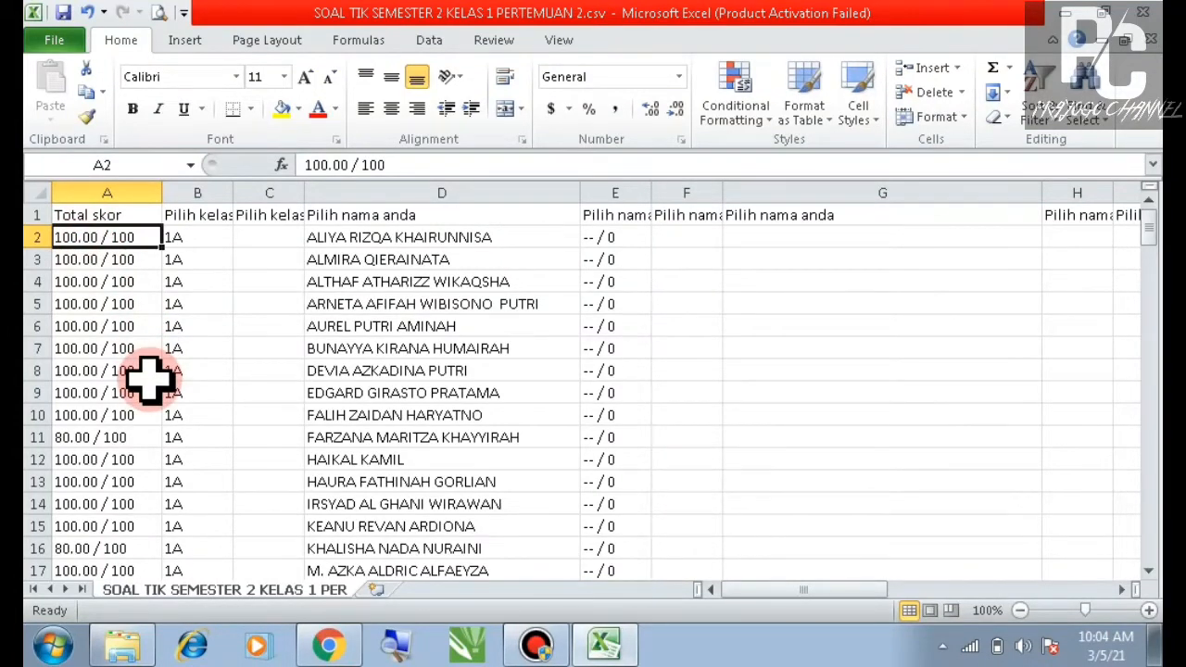
Step: Replace every total score written as 100.00 / 100 with the plain number 100
right_click(134, 235)
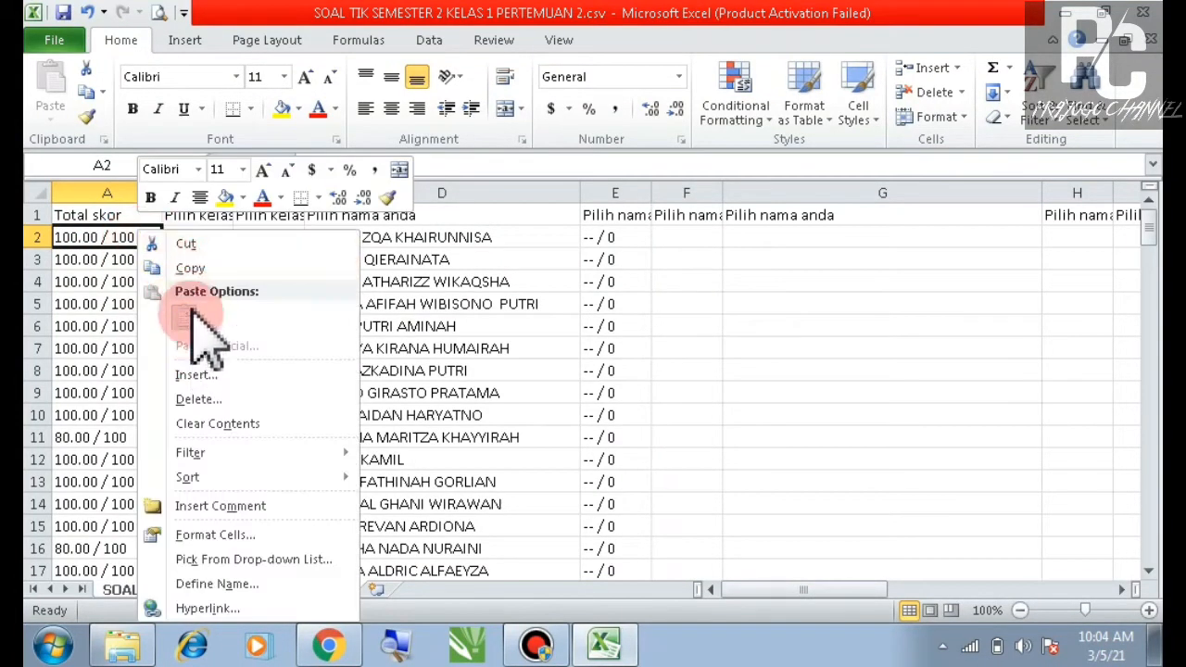
left_click(197, 266)
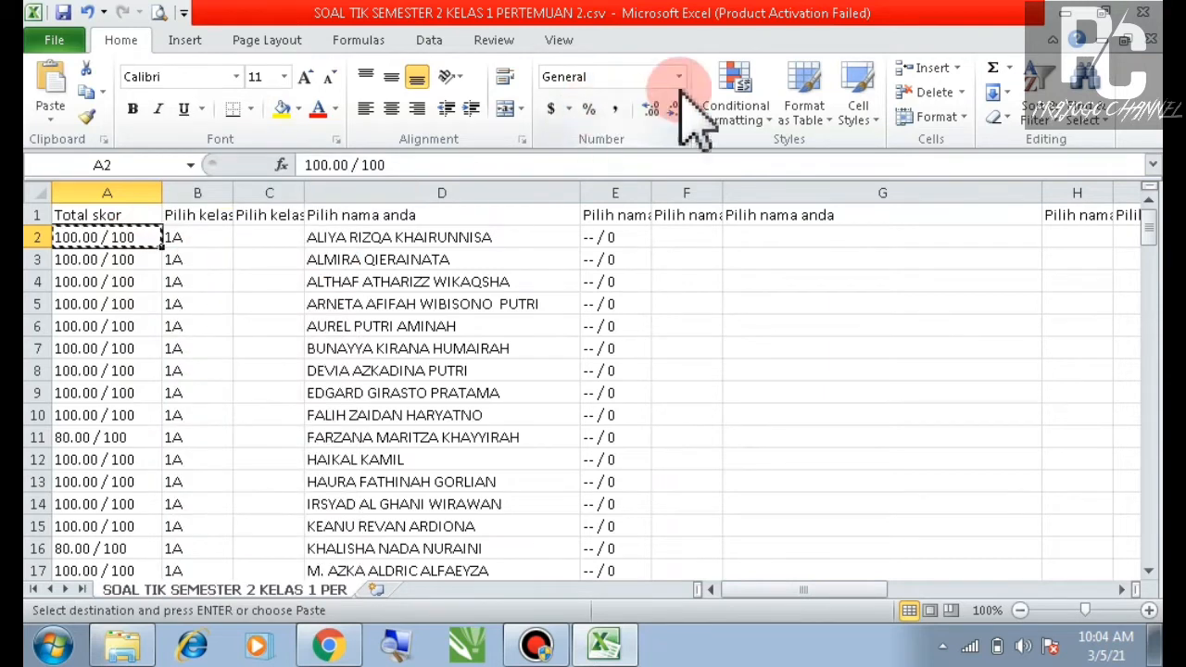
left_click(1099, 125)
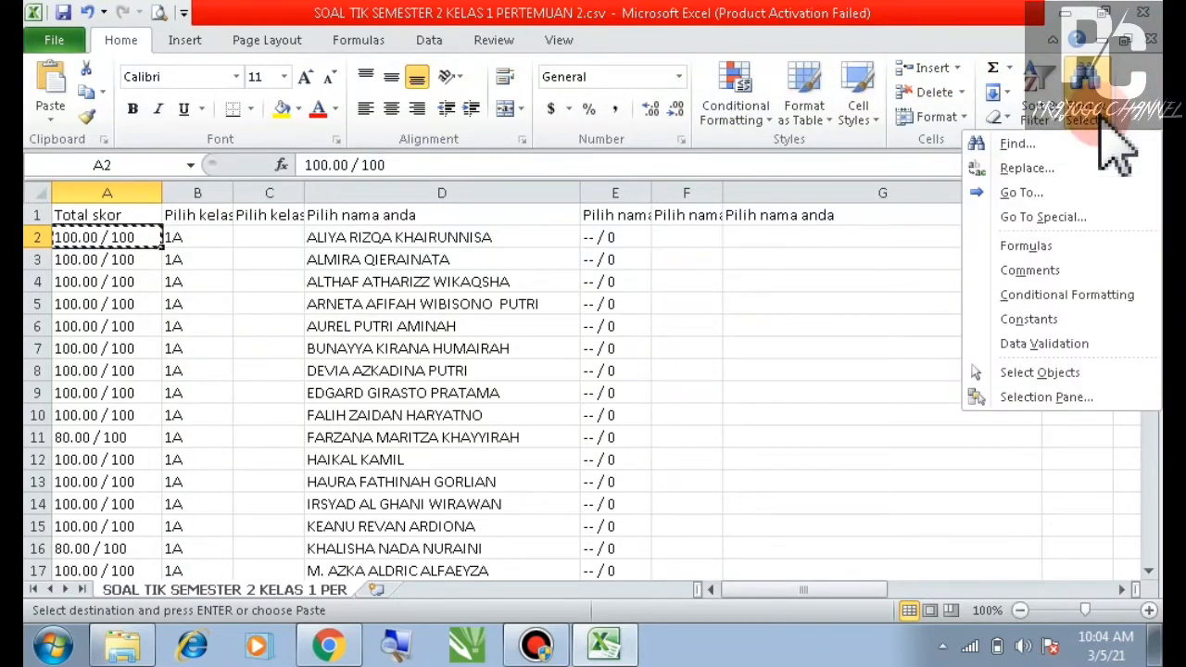
left_click(1028, 168)
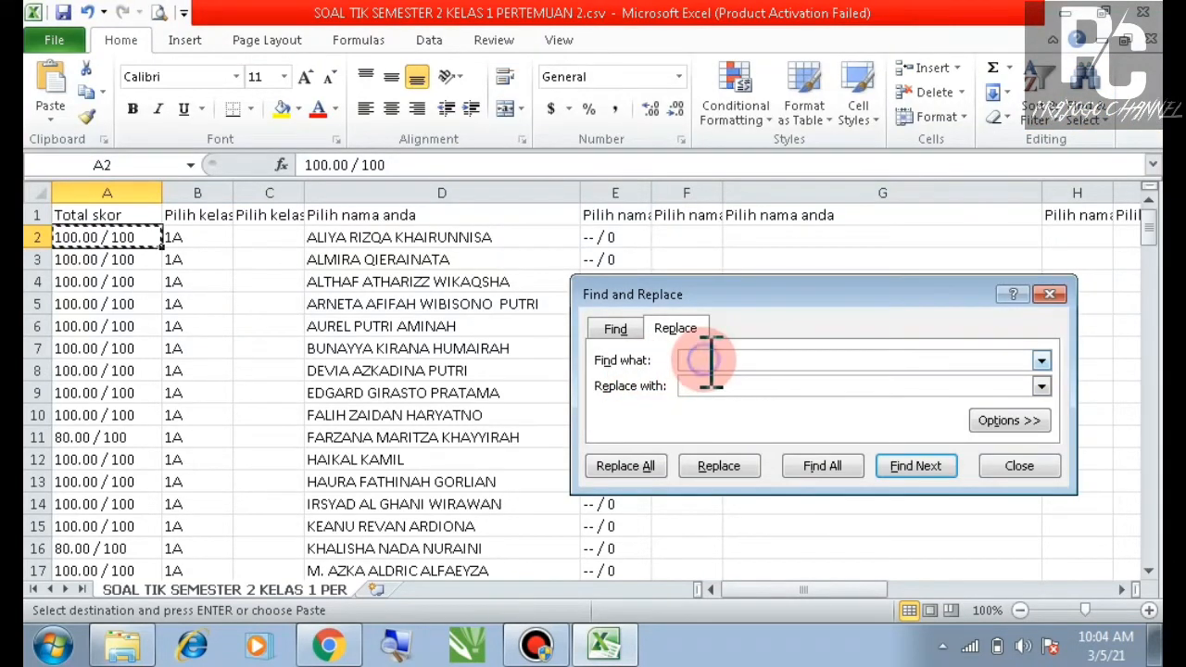
right_click(711, 364)
left_click(762, 424)
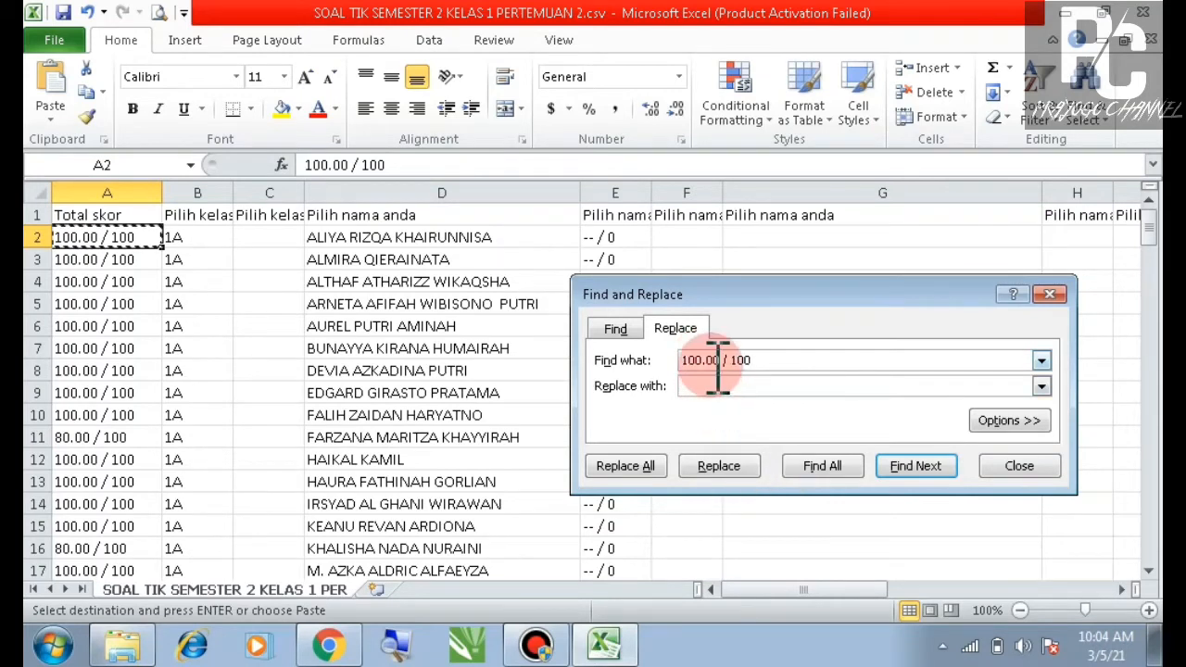
left_click(686, 387)
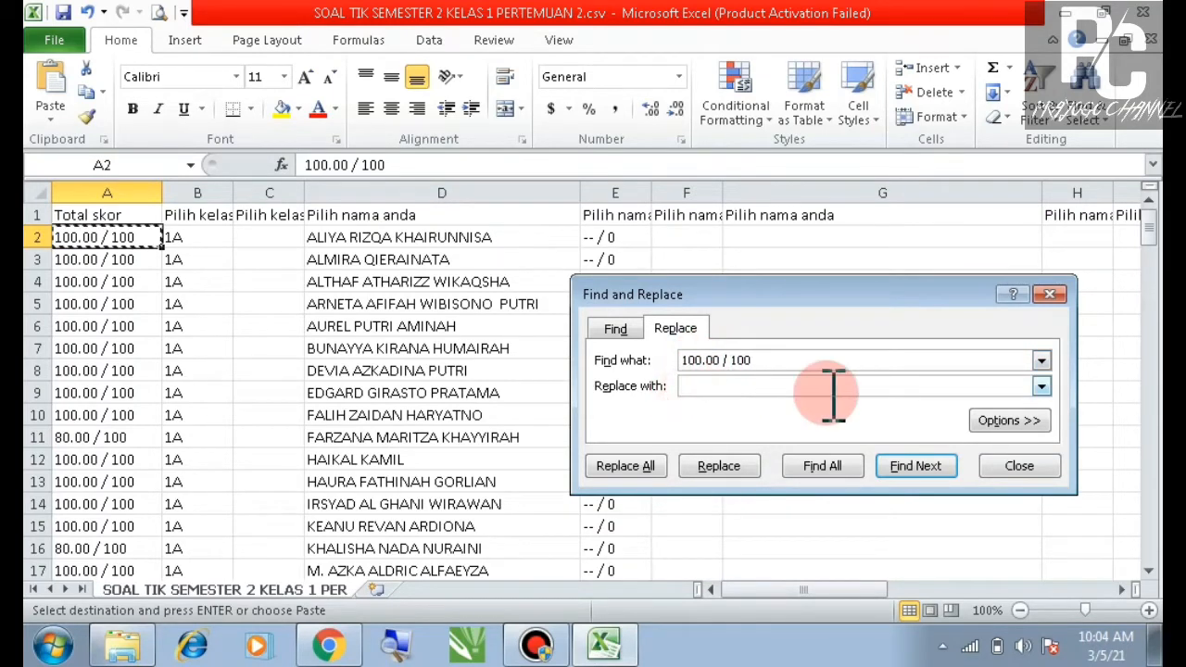
type("100")
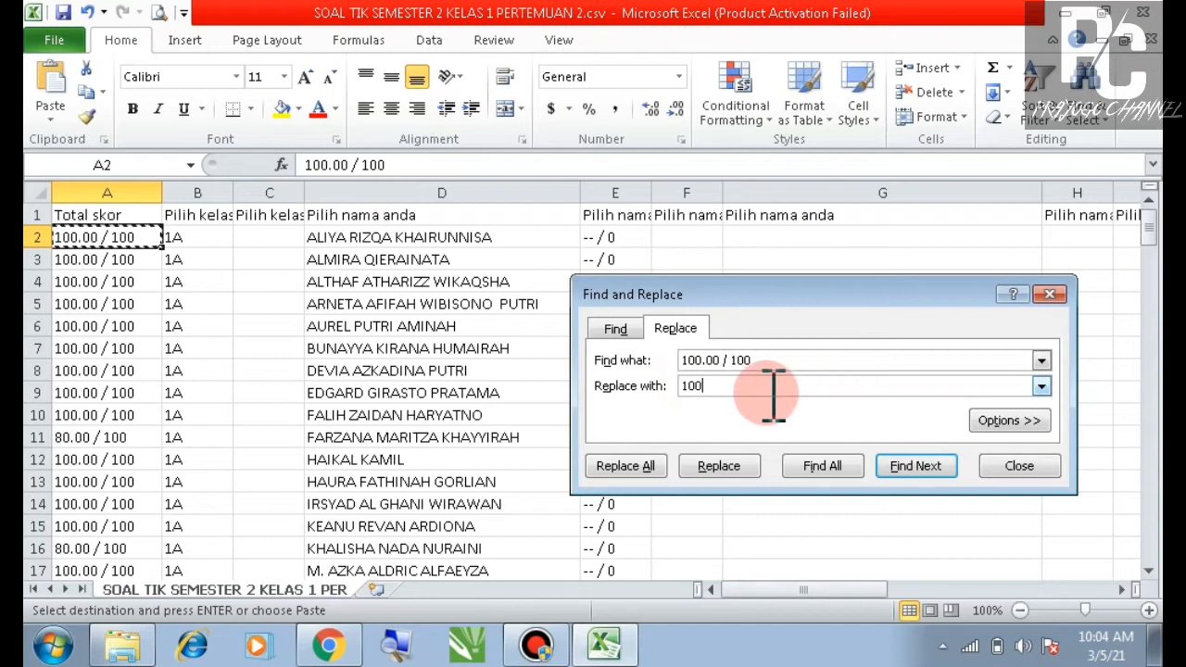
left_click(690, 386)
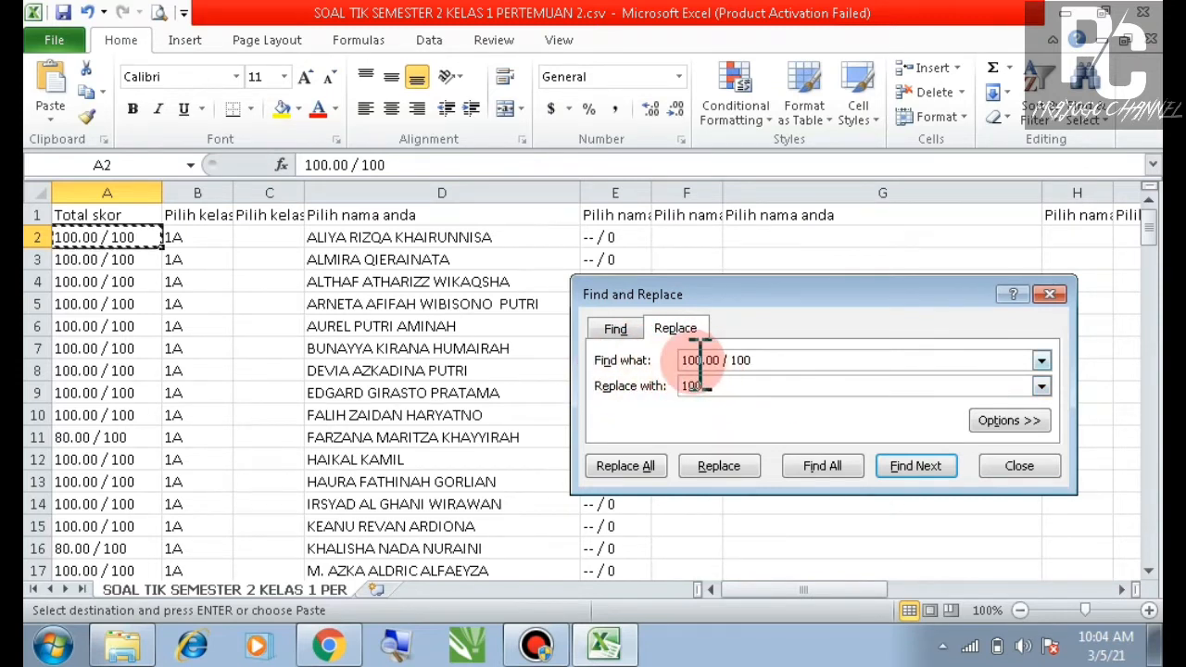
left_click(616, 466)
left_click(607, 380)
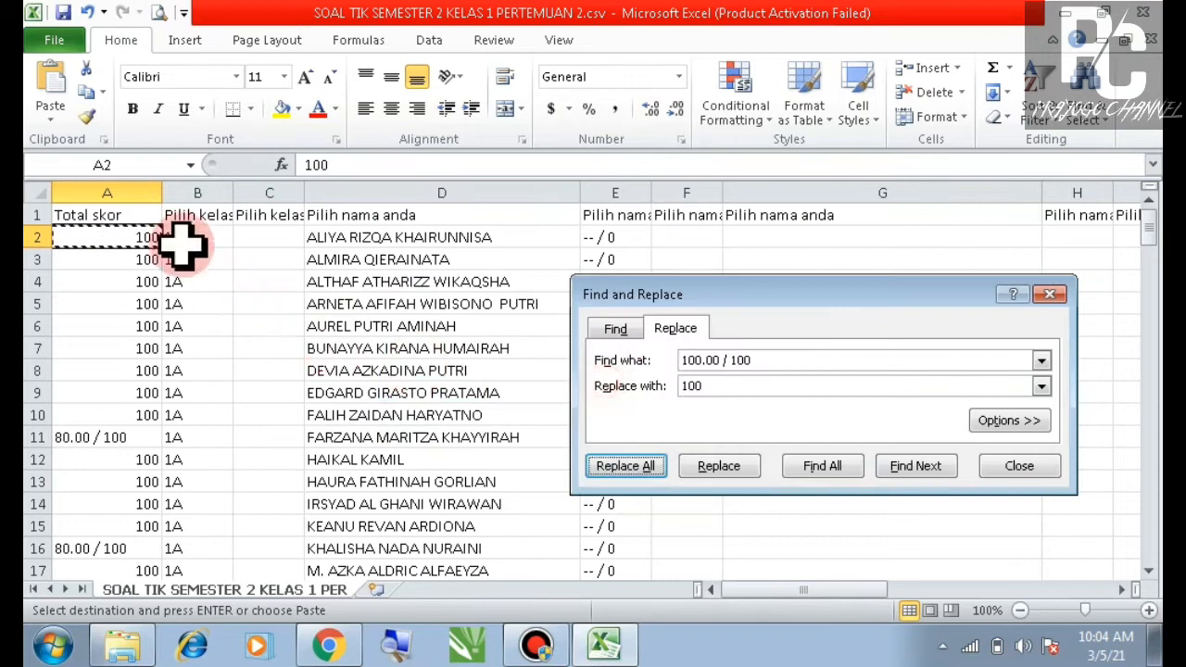
left_click(1052, 294)
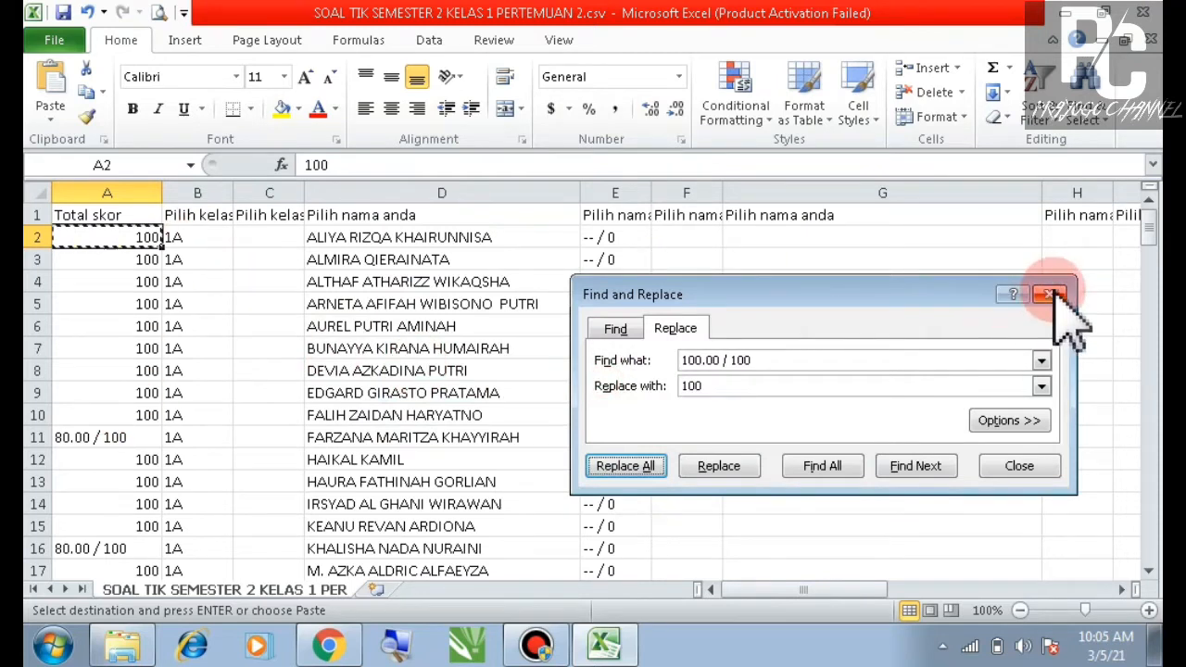
Step: Replace every total score written as 80.00 / 100 with the plain number 80
left_click(123, 443)
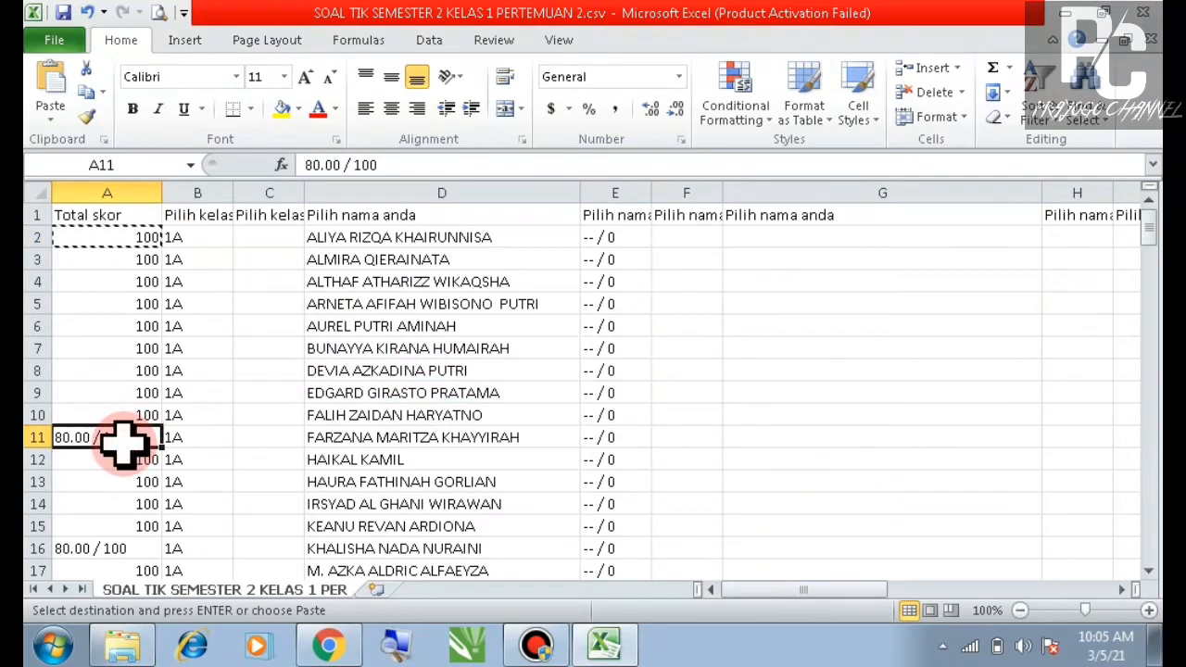
right_click(123, 443)
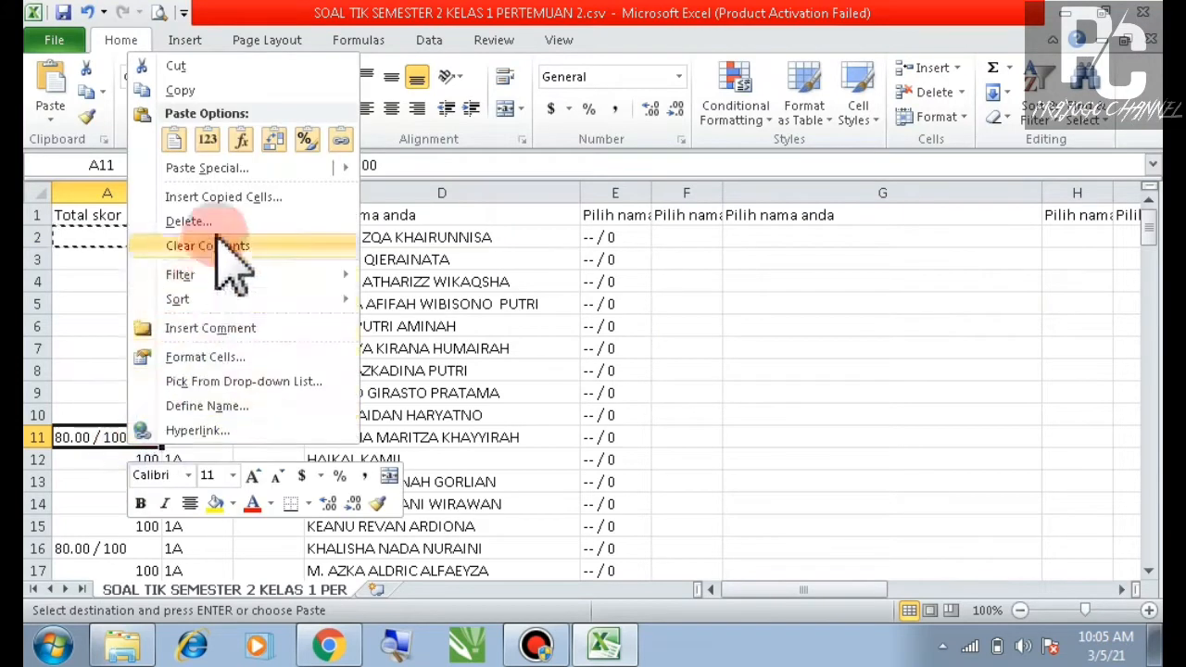
left_click(201, 90)
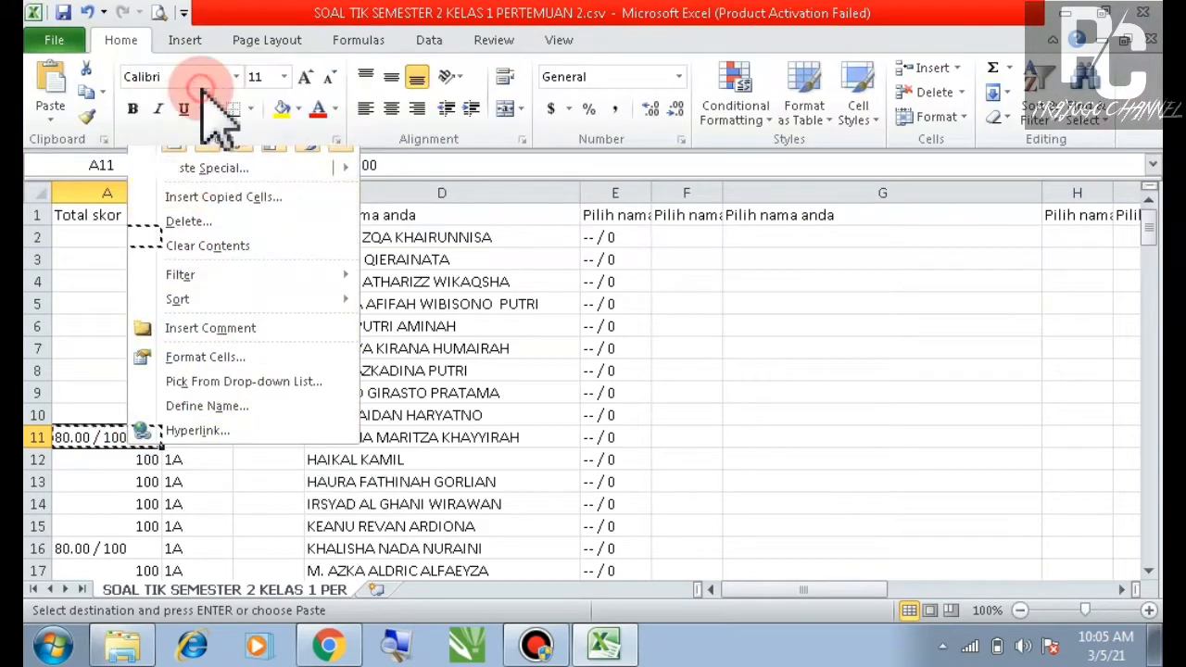
left_click(1082, 93)
left_click(1026, 168)
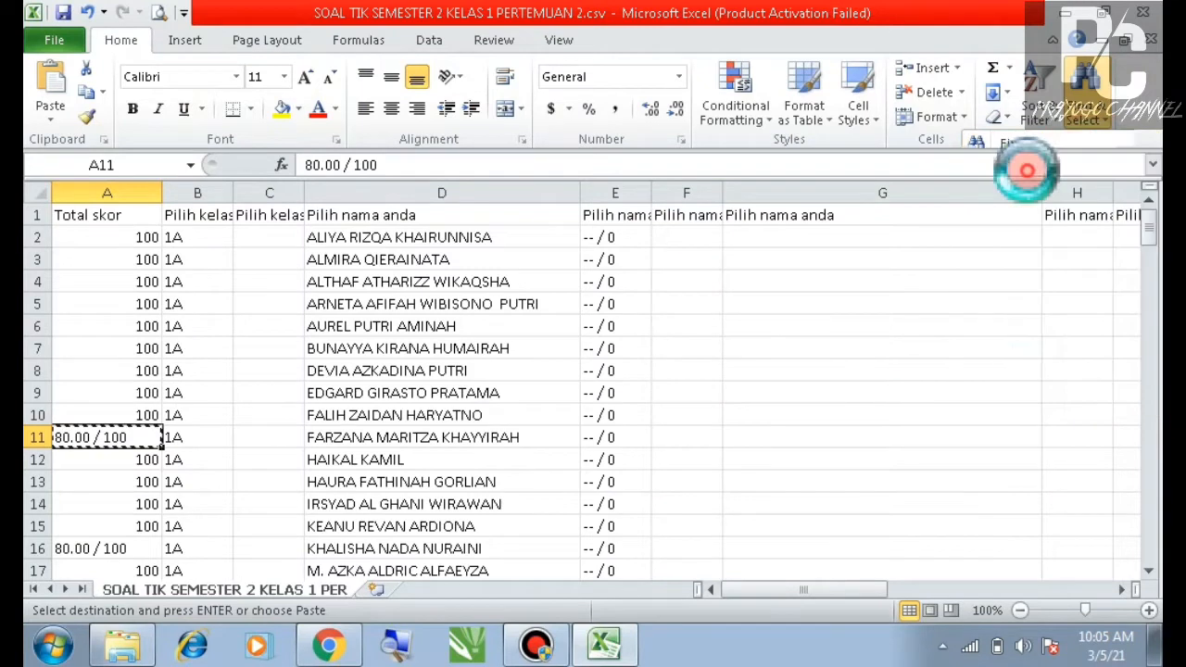
left_click_drag(754, 360, 683, 360)
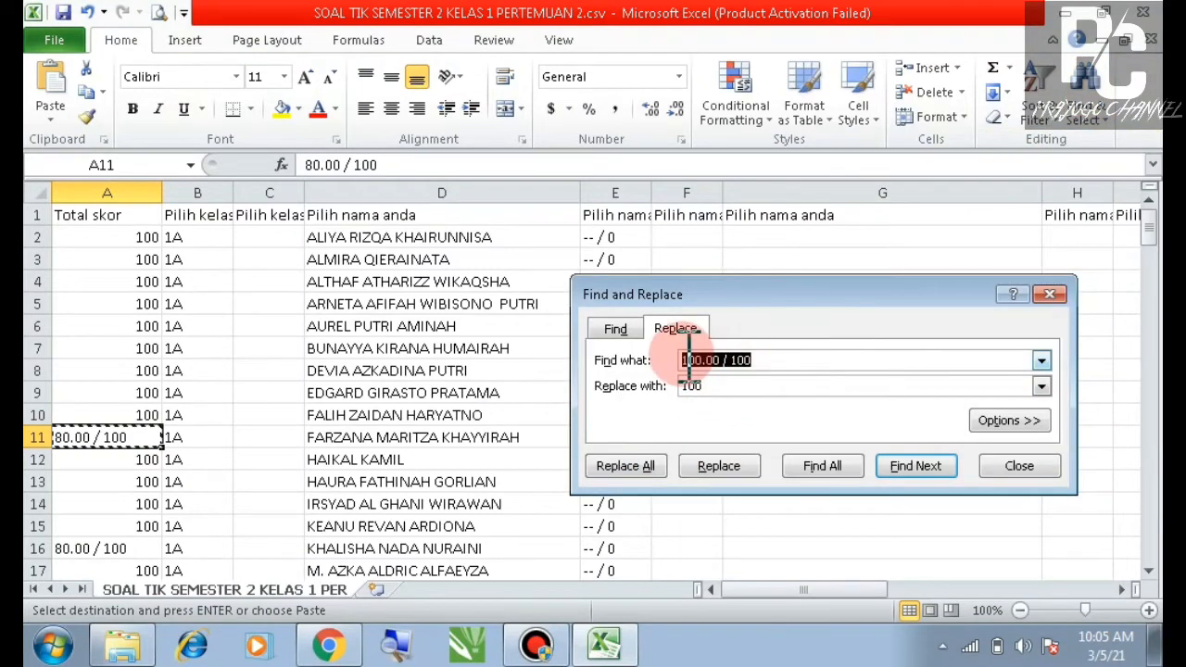
right_click(713, 368)
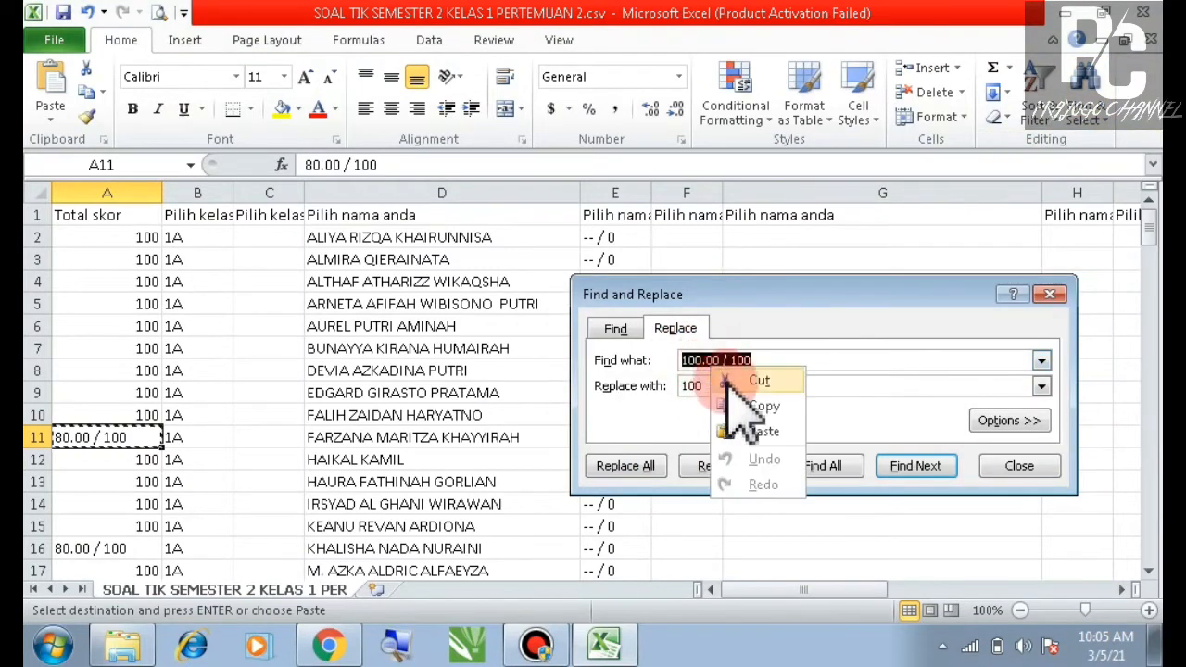
left_click(758, 432)
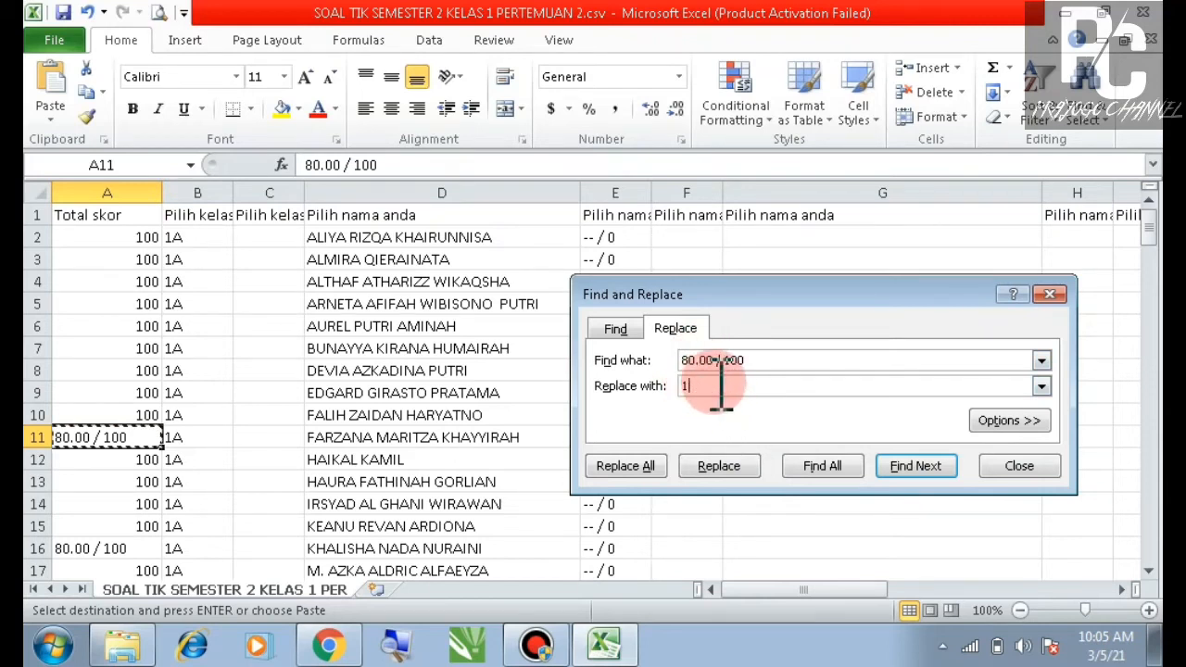
left_click(621, 466)
left_click(595, 378)
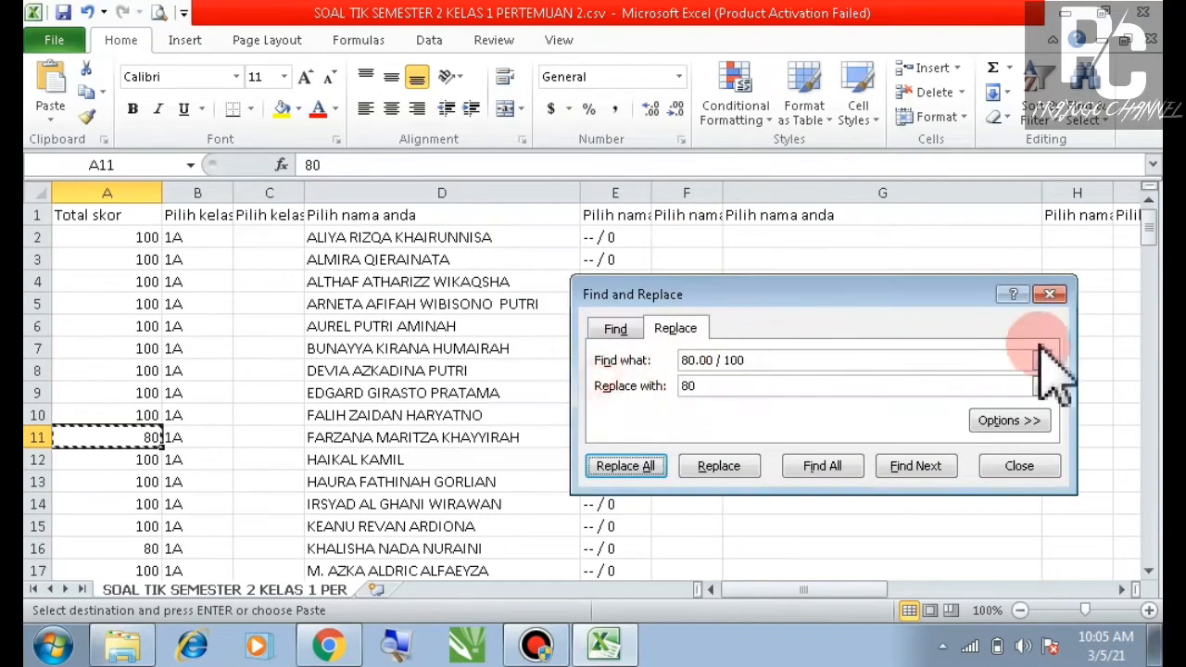
key("Escape")
Step: Check the average in C18 and compare how the scores in A18 and A20 are written
scroll(151, 472, "down", 4)
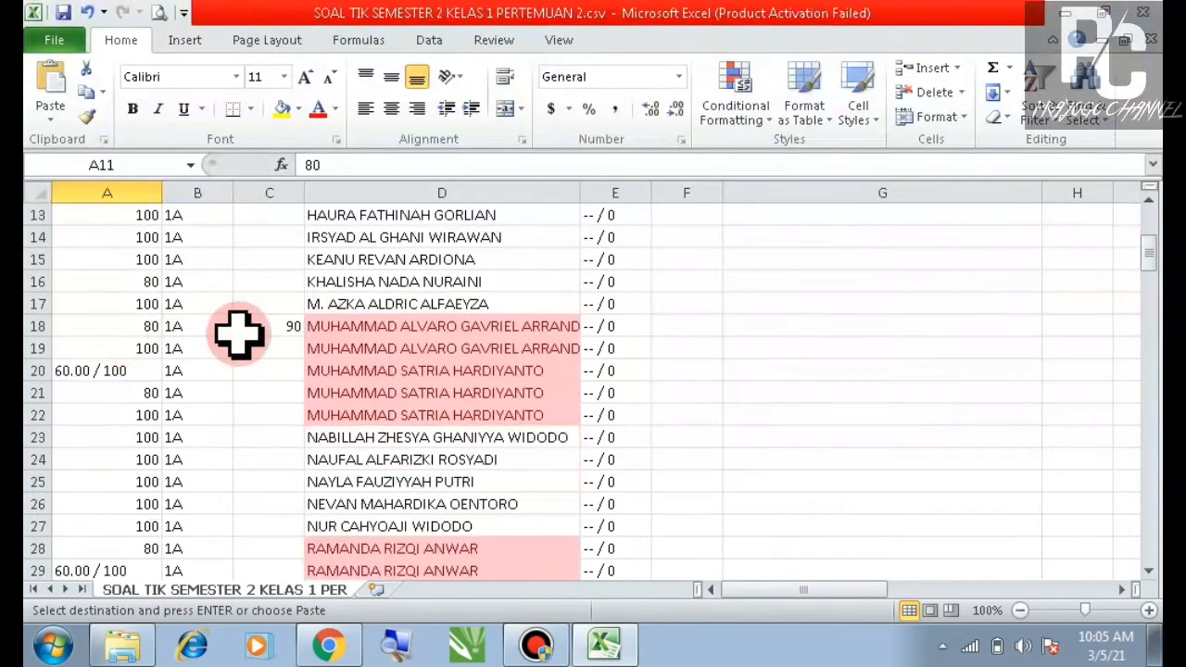
left_click(284, 329)
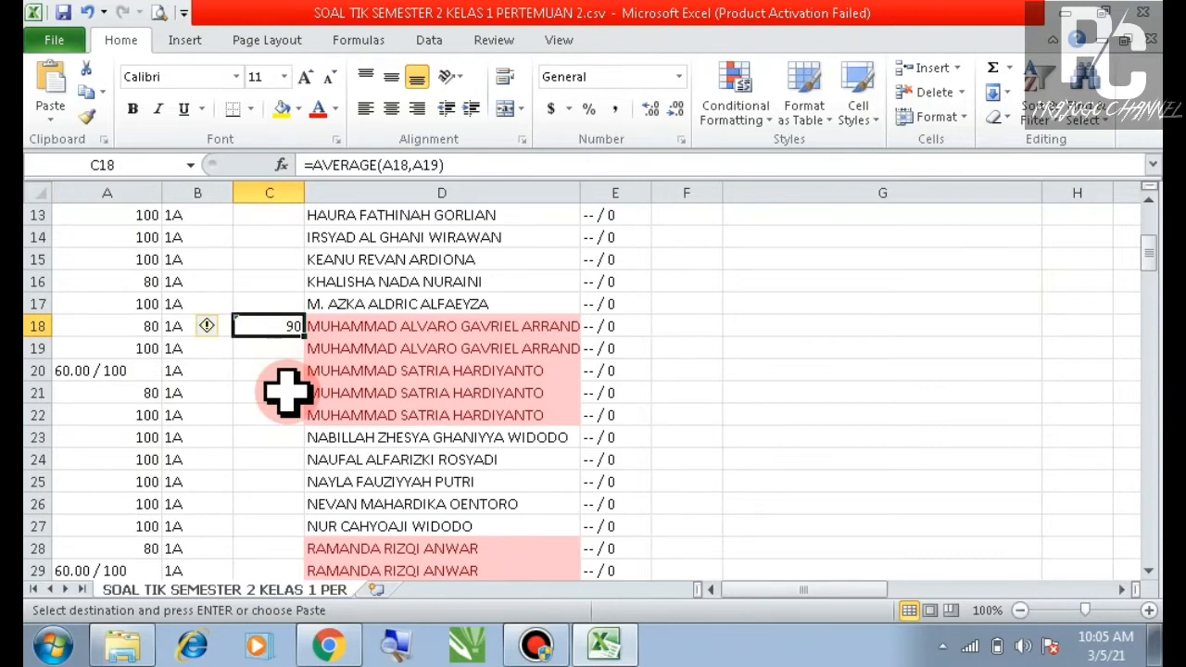
left_click(85, 371)
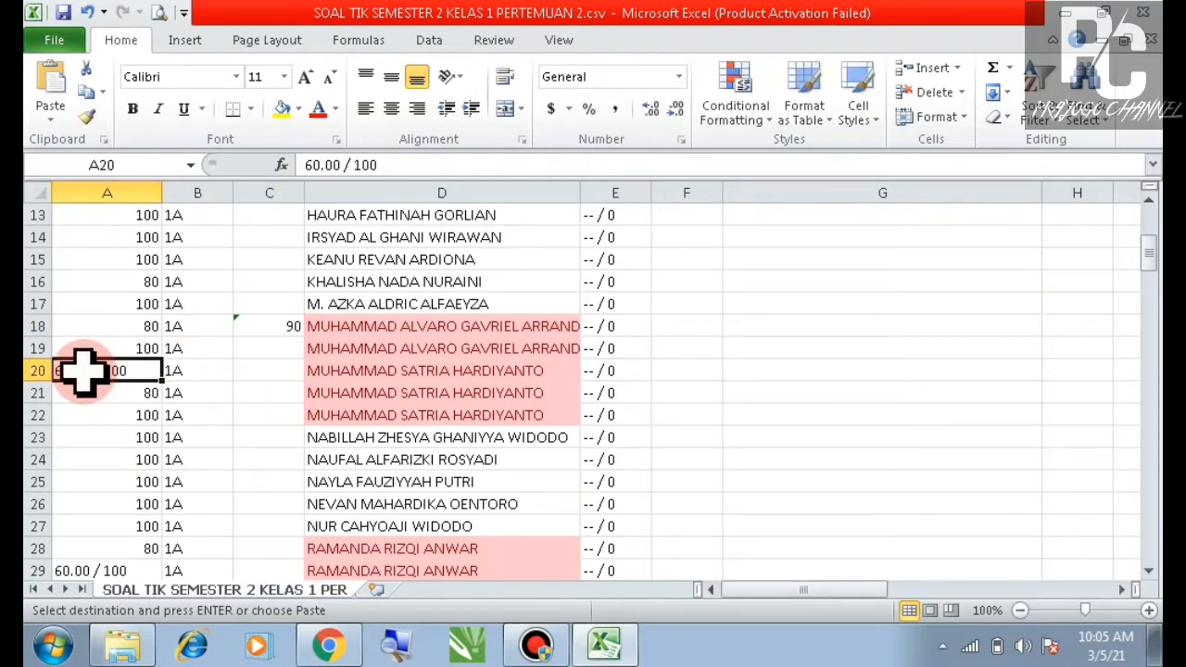
left_click(134, 326)
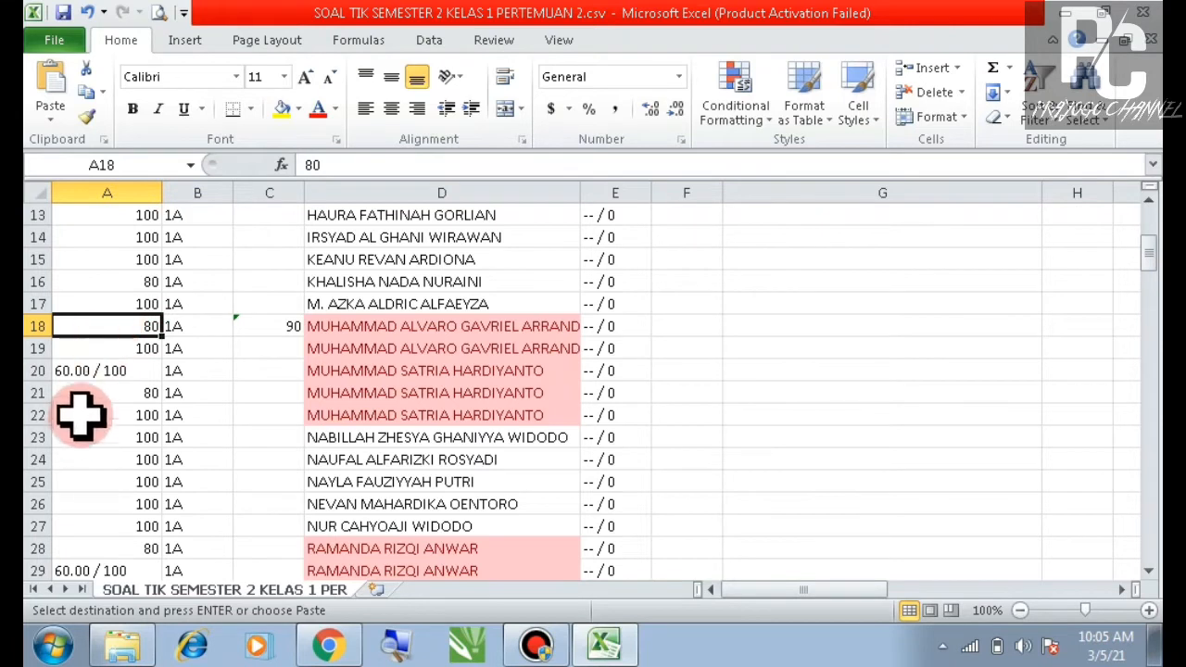
left_click(116, 371)
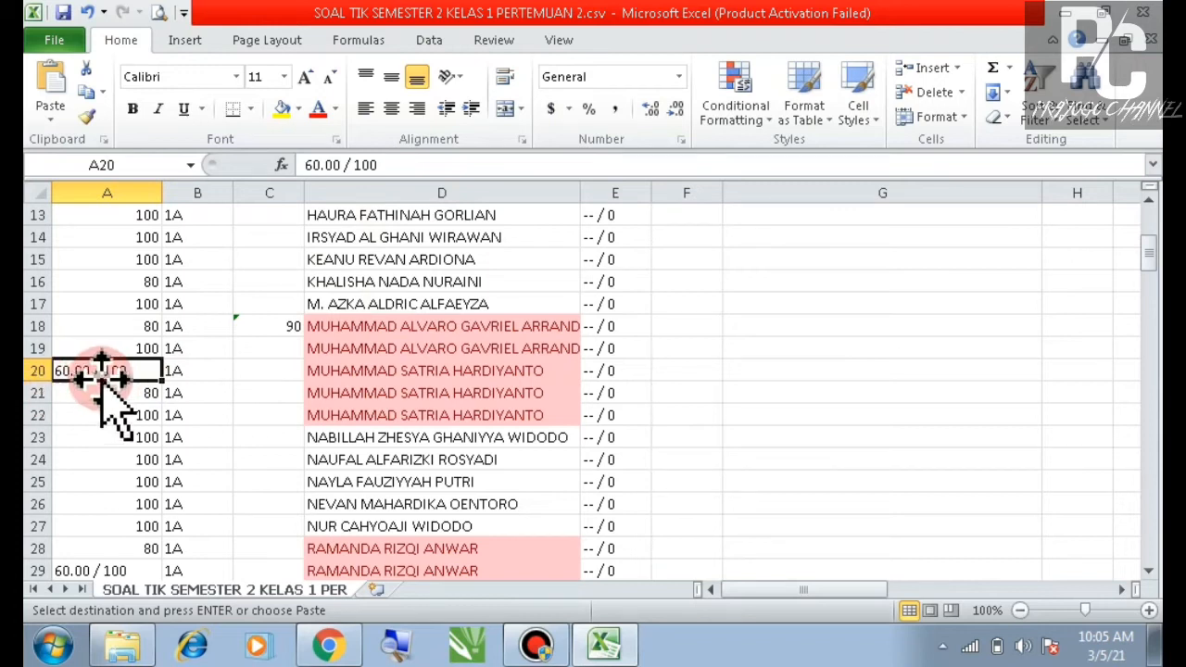
left_click(141, 322)
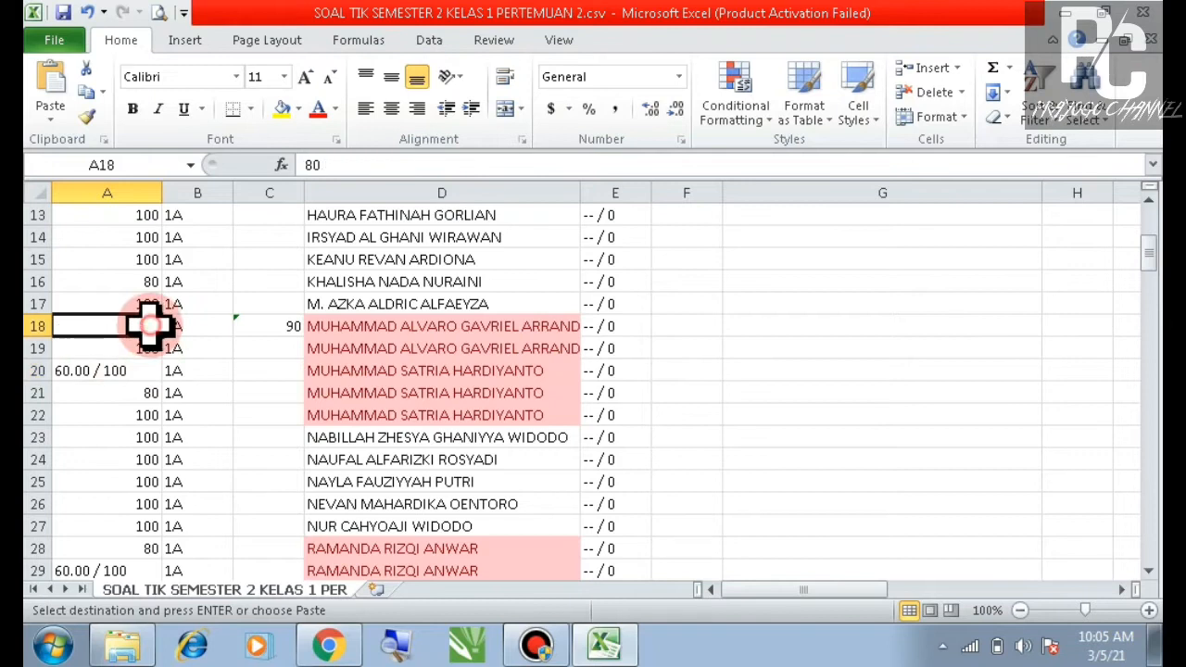
Step: Replace every total score written as 60.00 / 100 with the plain number 60
left_click(123, 371)
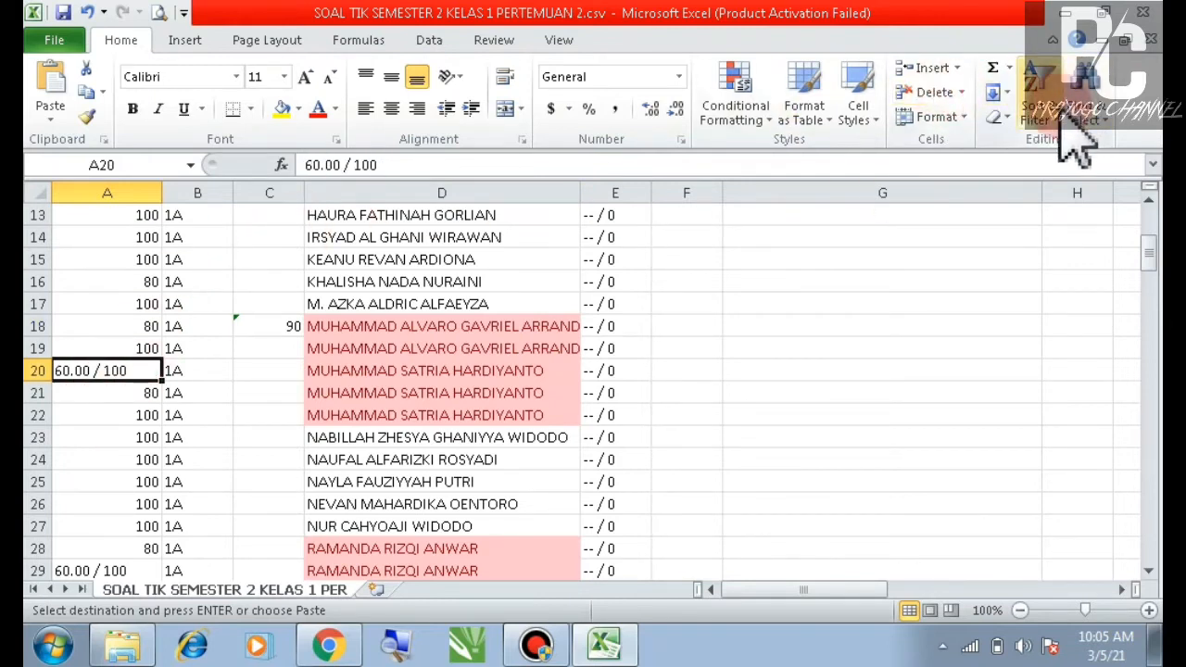
right_click(115, 366)
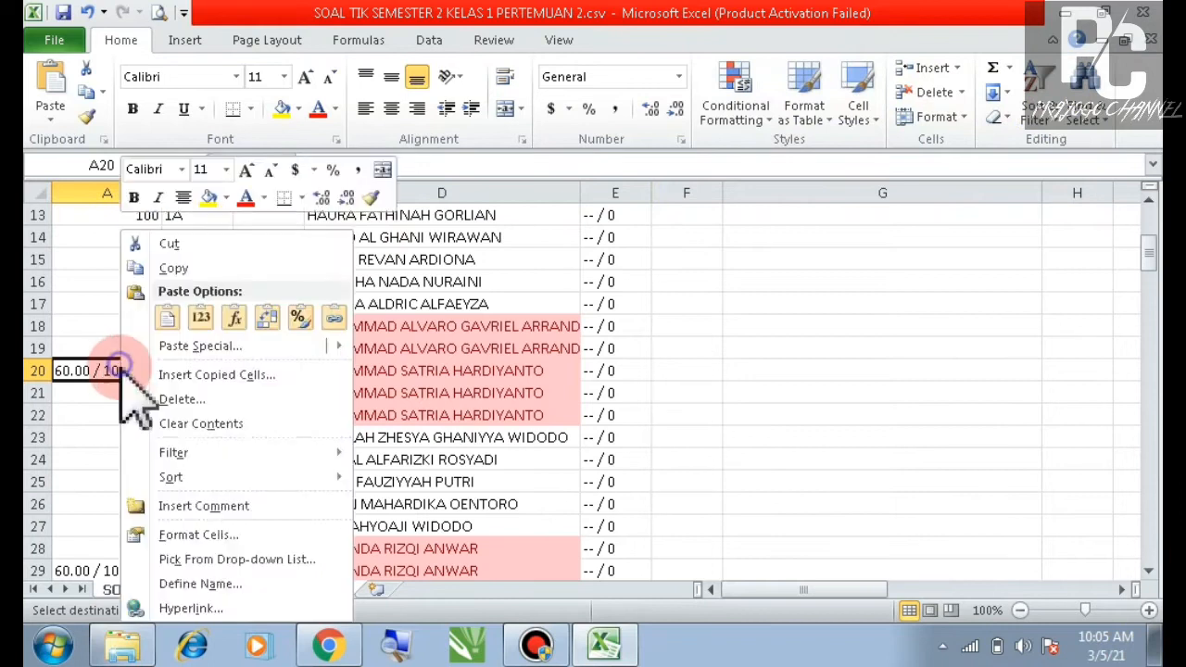
left_click(173, 268)
left_click(1093, 109)
left_click(1074, 169)
right_click(709, 361)
left_click(750, 463)
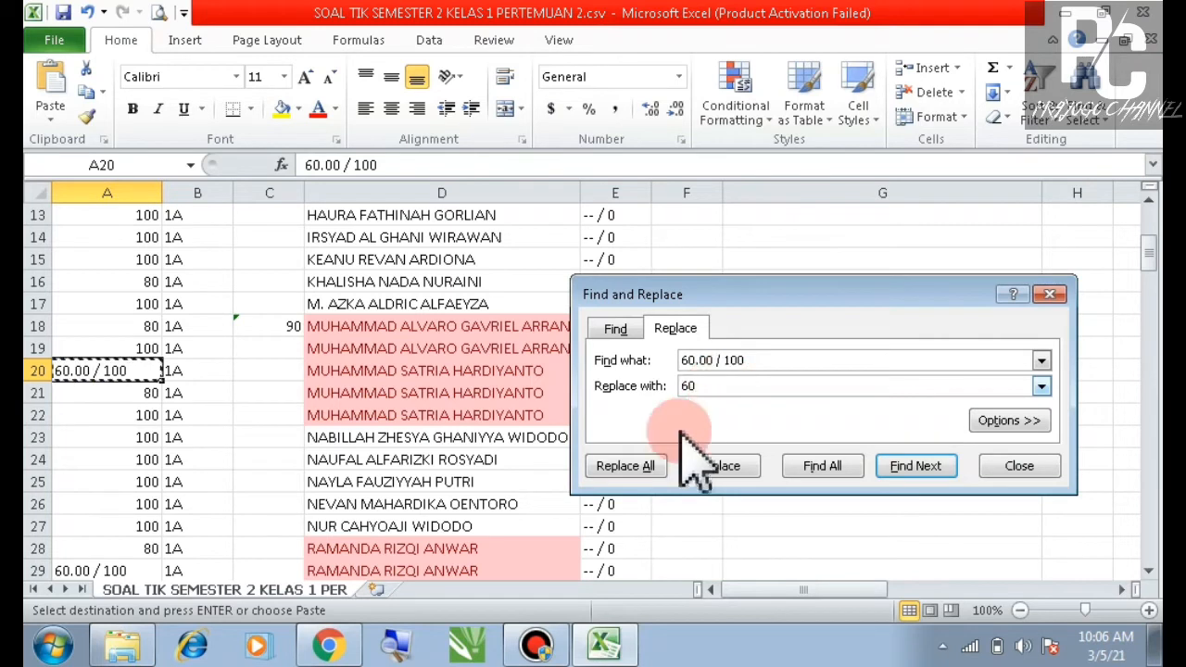
left_click(640, 468)
left_click(596, 377)
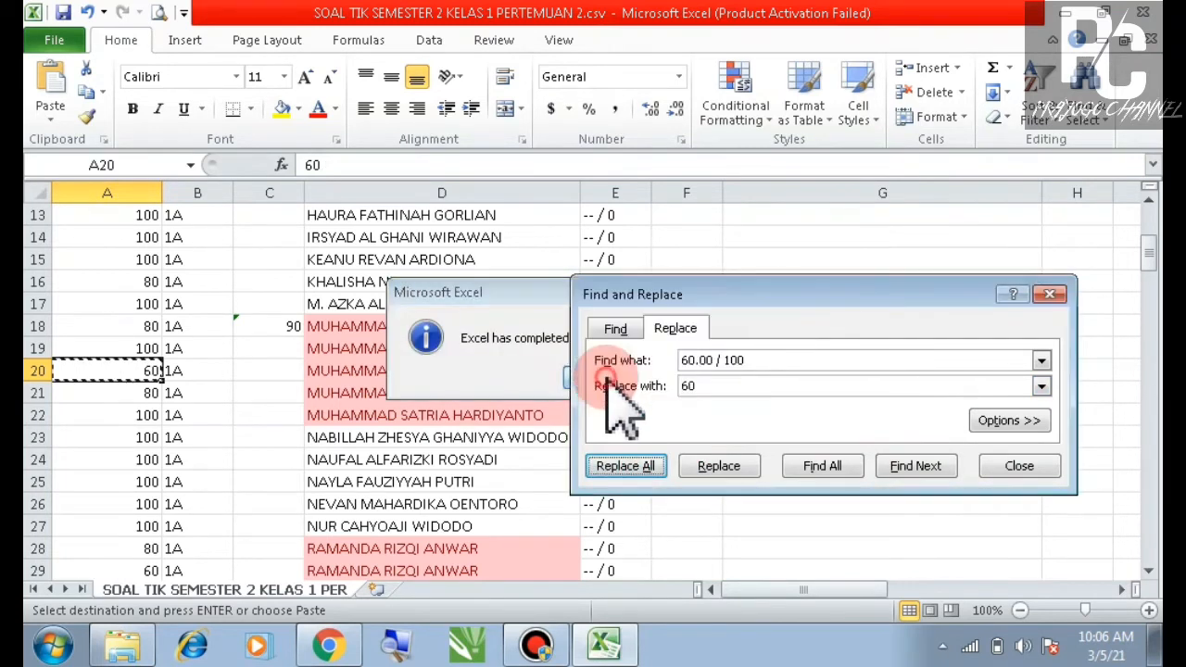
left_click(1050, 293)
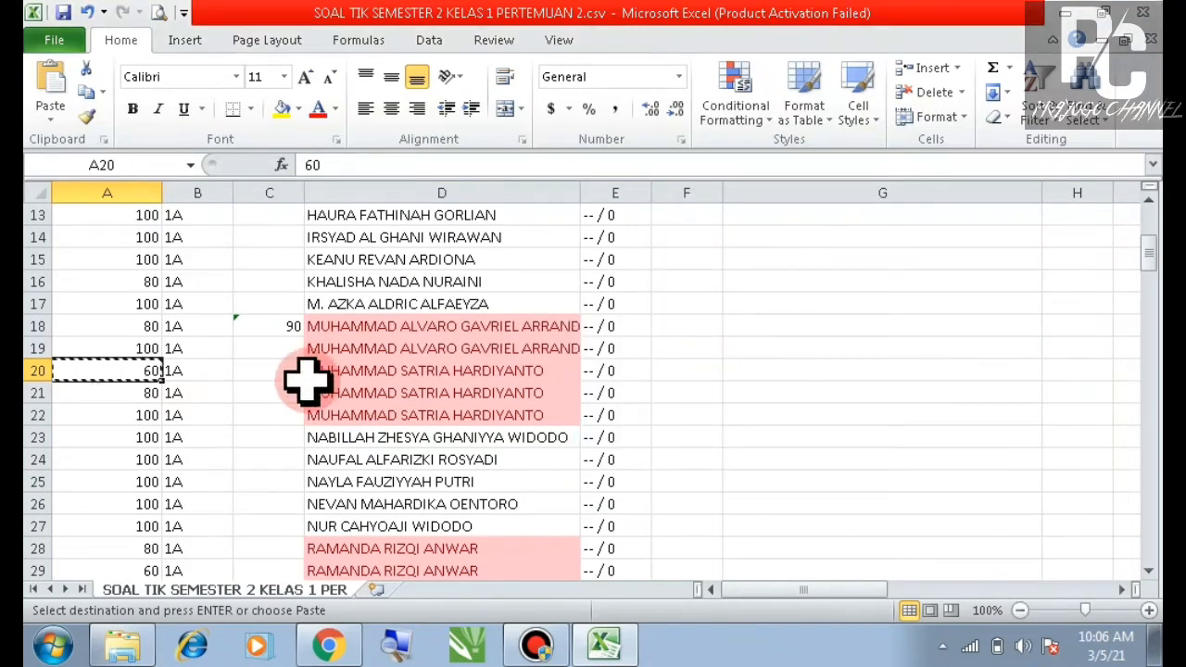
Step: Check which score cells the average formula in C18 refers to
left_click(259, 328)
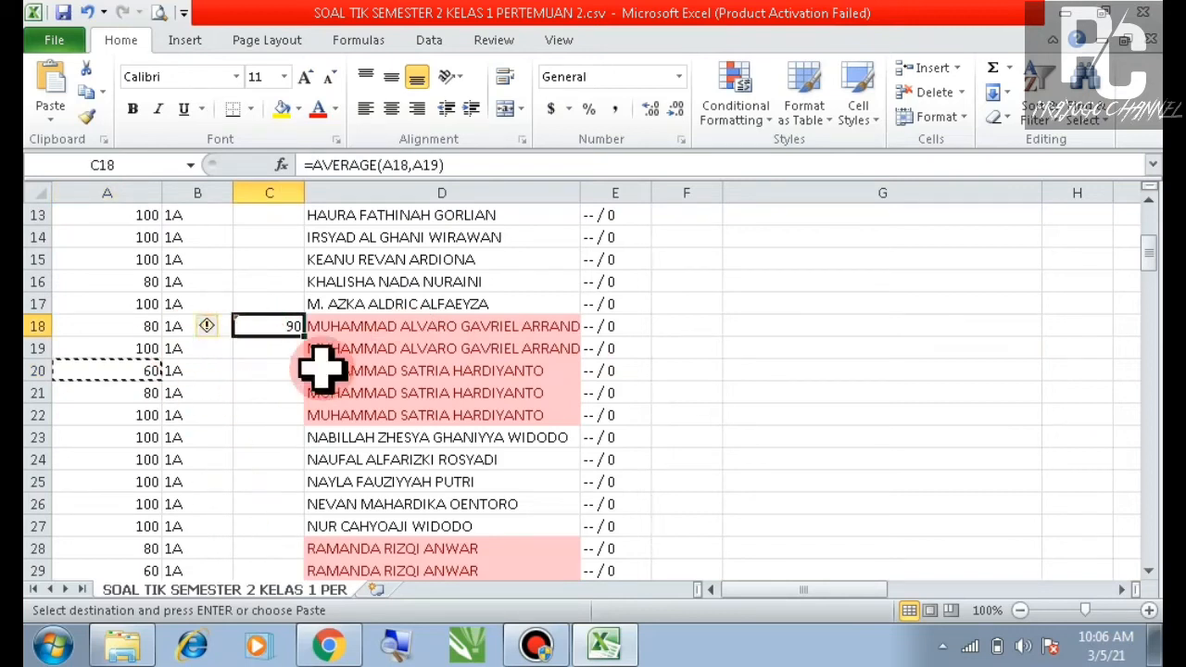
left_click(408, 167)
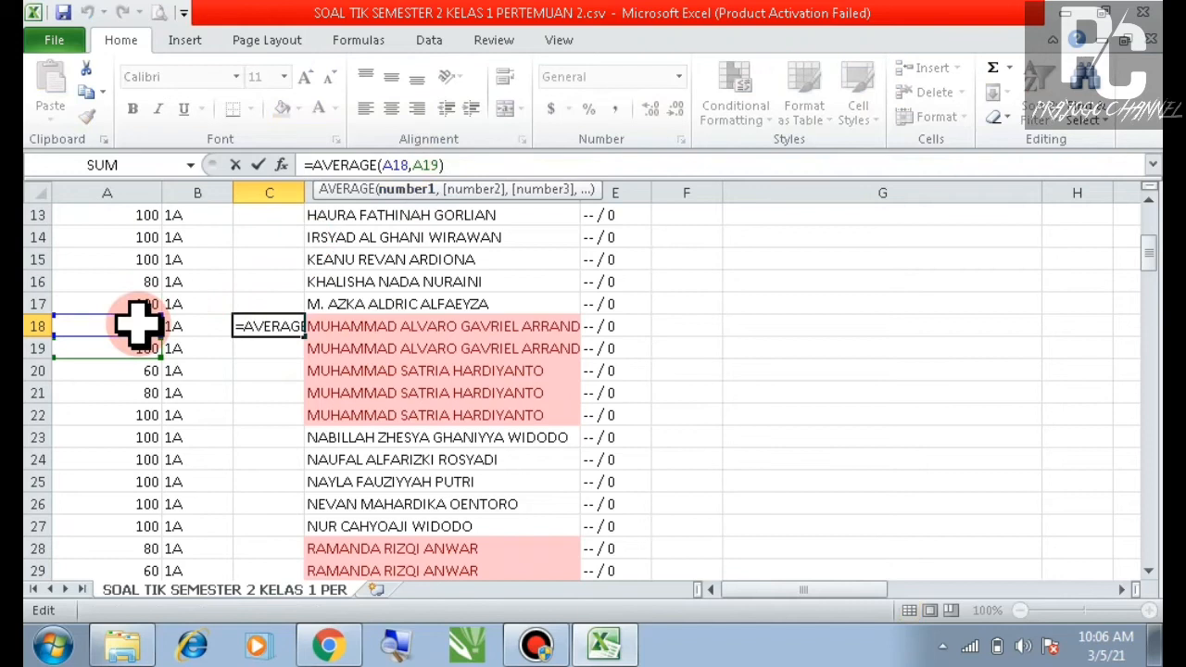
left_click(309, 345)
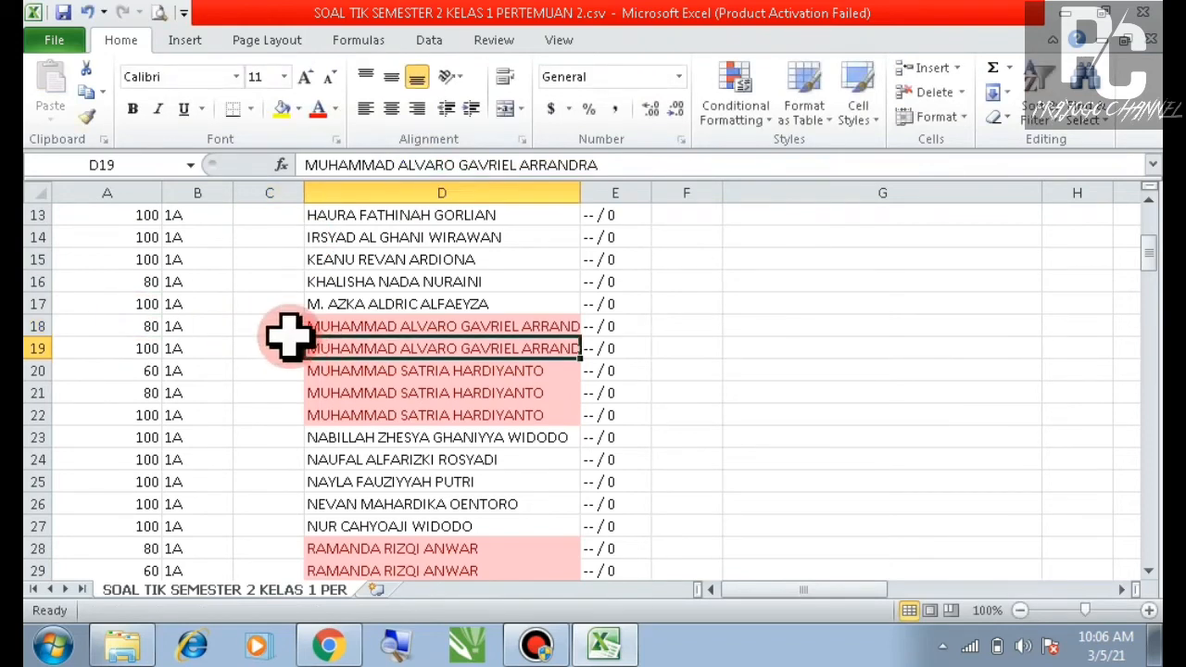
left_click(283, 326)
Step: Set the repeated student's score in A18 to the average, 90, and clear the formula from C18
left_click(130, 326)
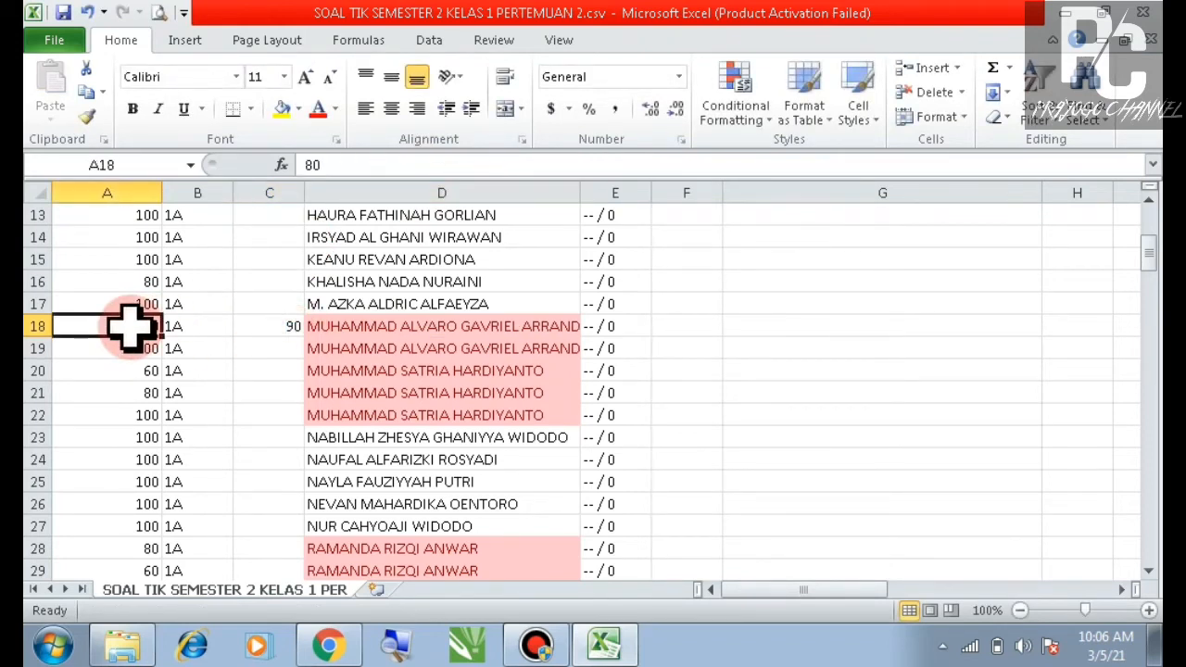
type("9")
key("Return")
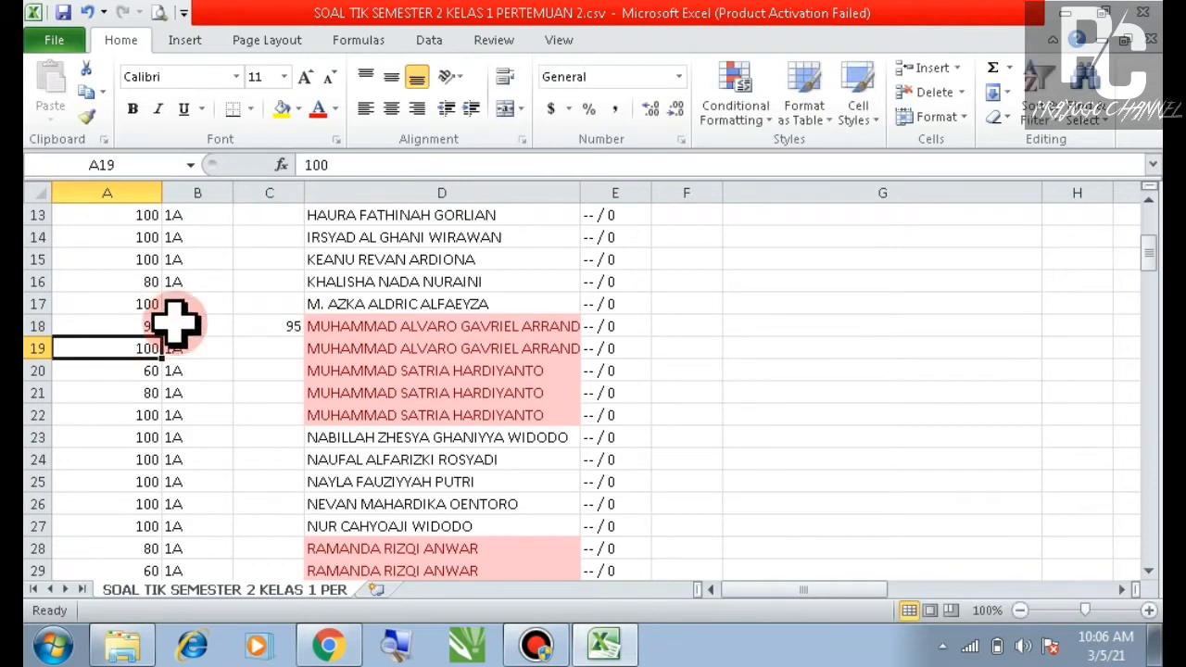
left_click(274, 323)
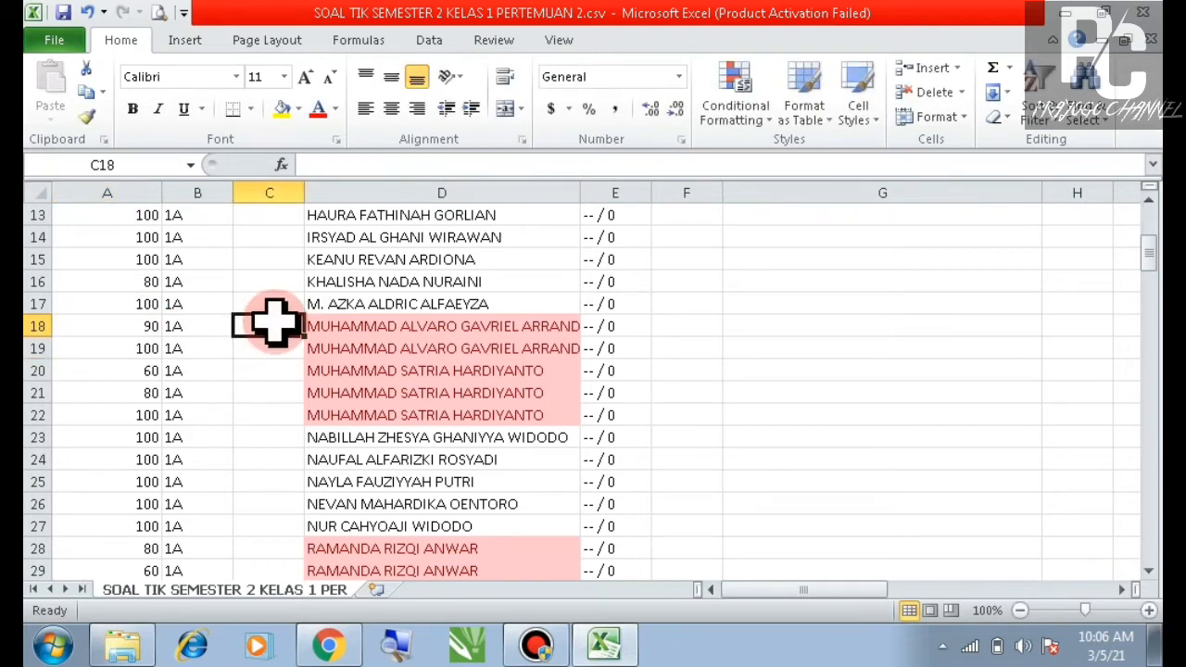
Step: Delete row 19, the repeated entry of the student whose averaged score is in row 18
left_click(35, 349)
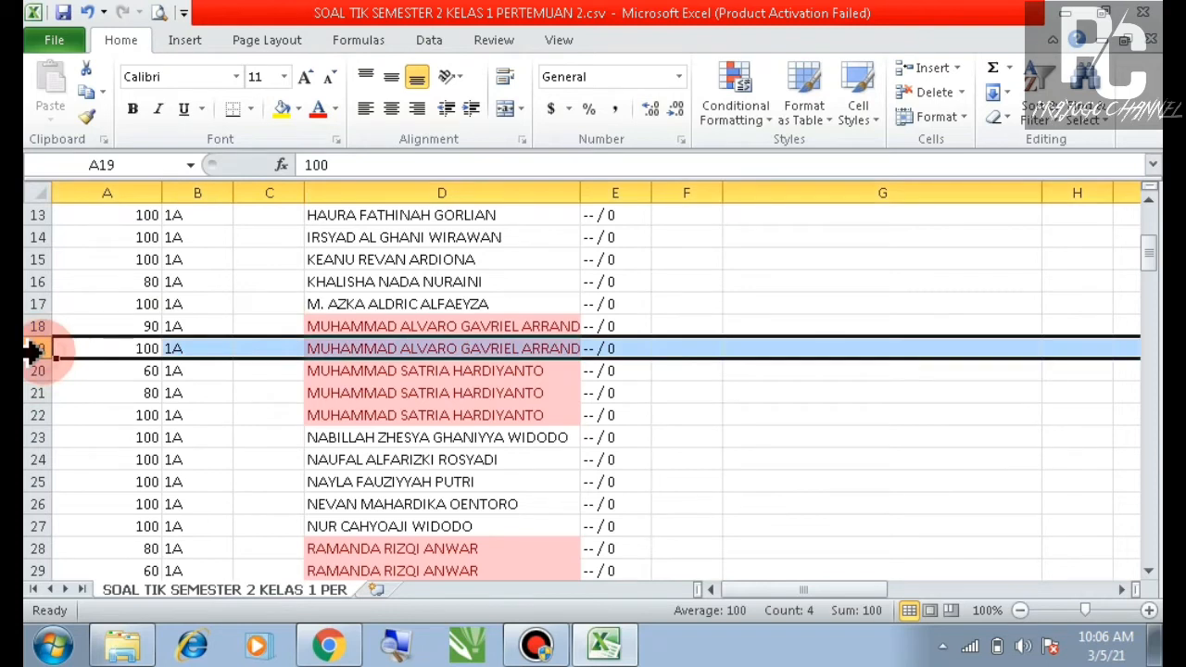
right_click(43, 355)
key("Escape")
right_click(35, 348)
left_click(93, 208)
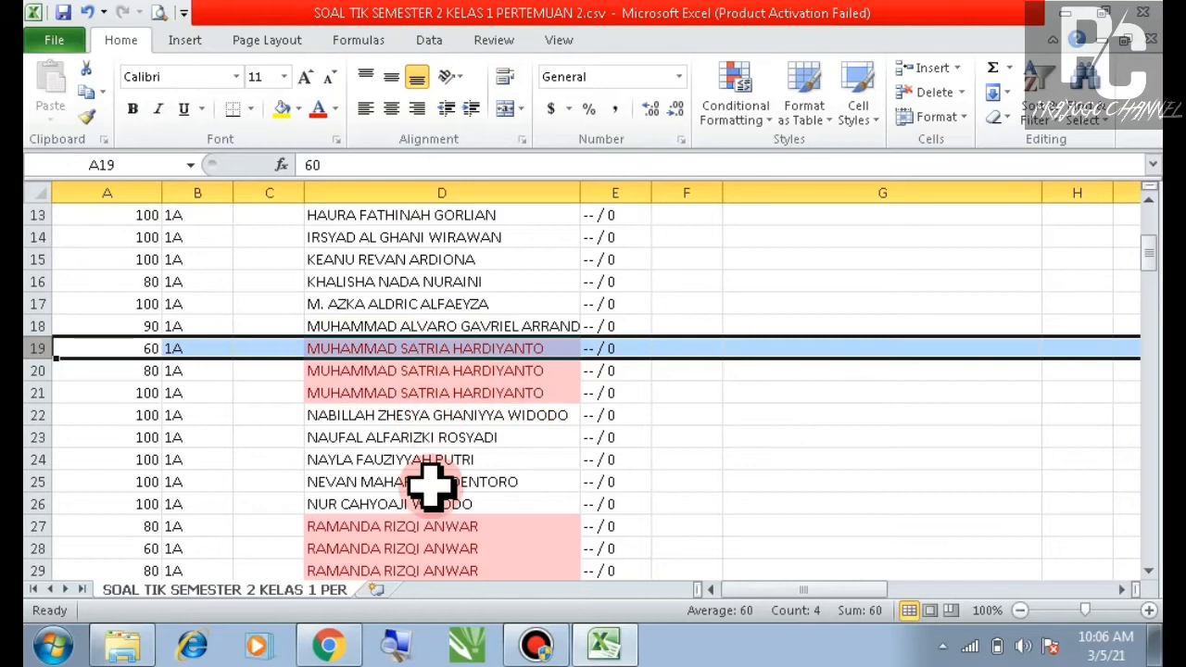
Step: Calculate the average of the repeated student's scores in C19 with the formula =average(A19,A20,A21)
left_click(265, 391)
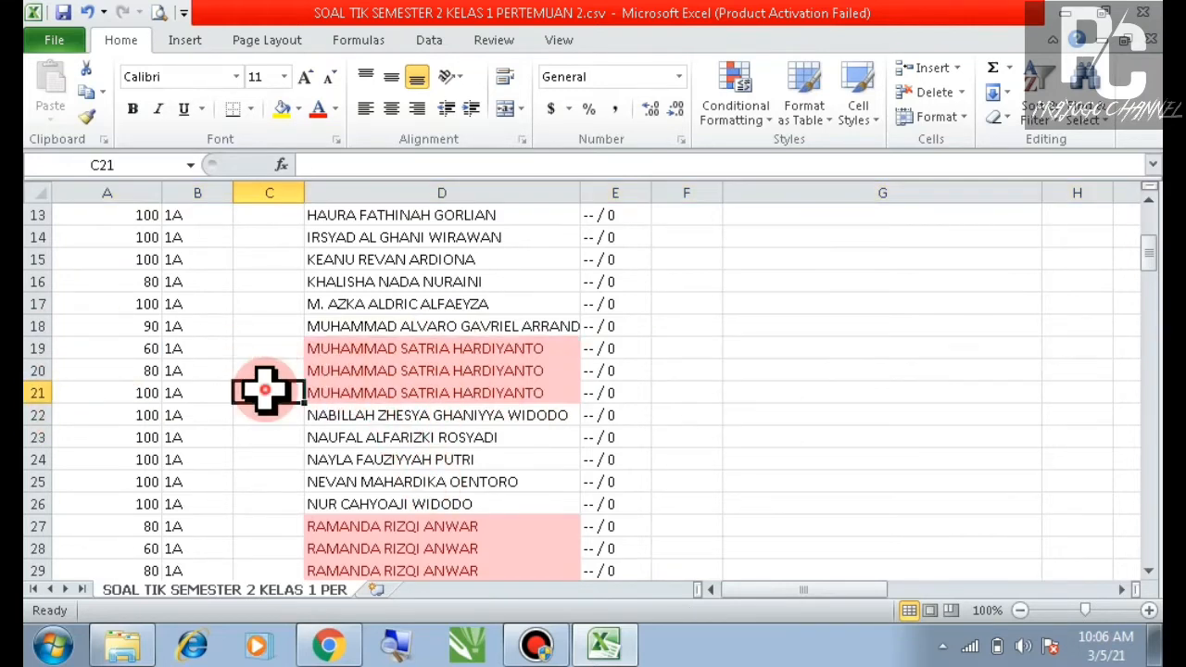
left_click(267, 347)
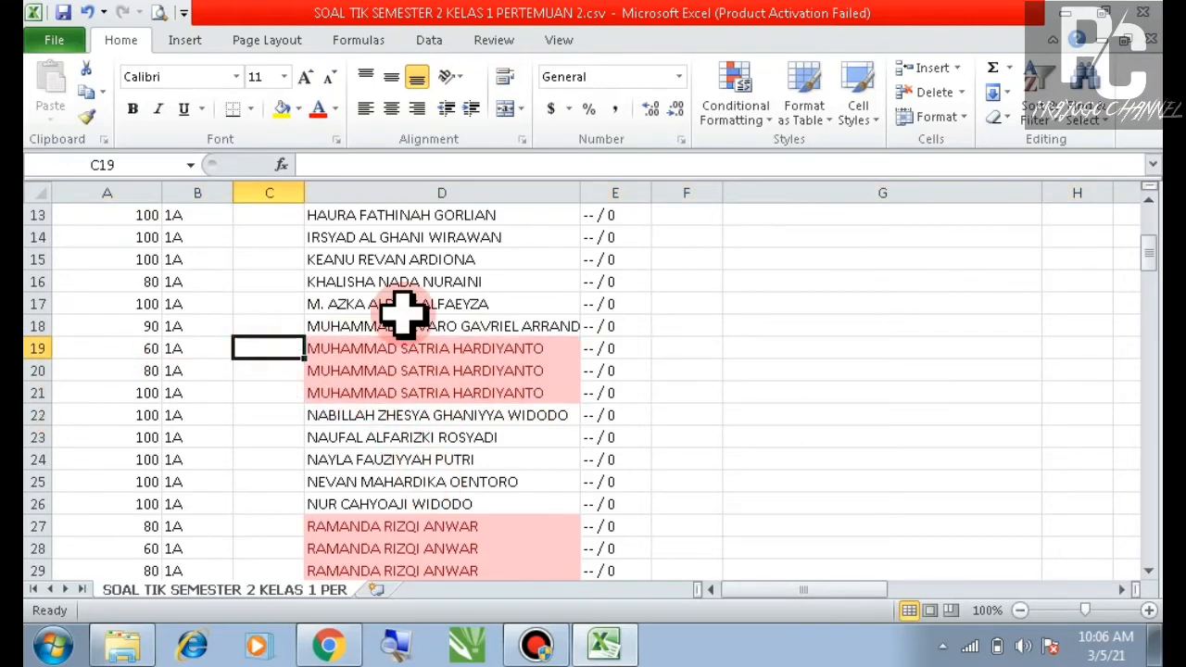
type("=a")
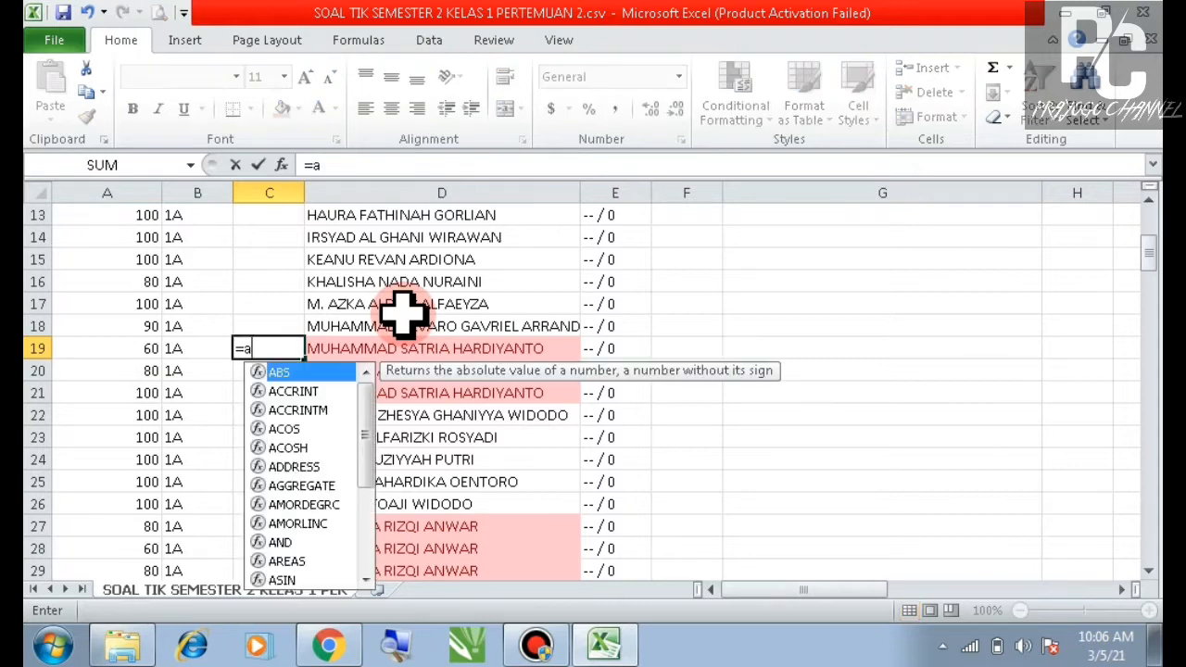
type("verage")
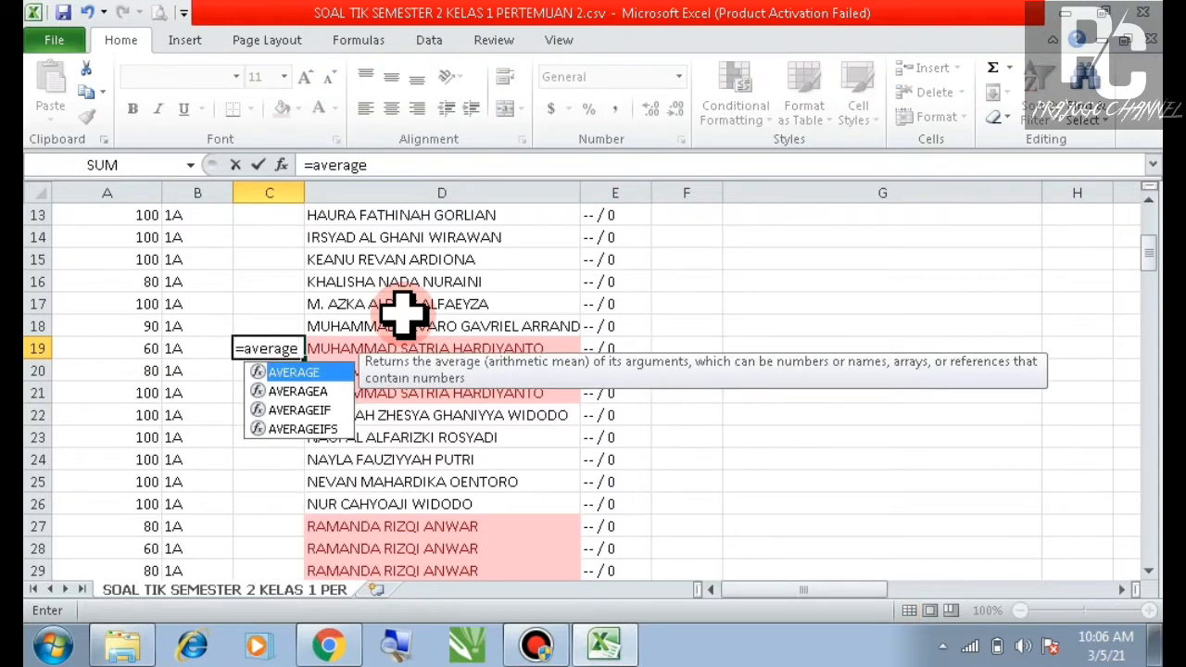
type("(")
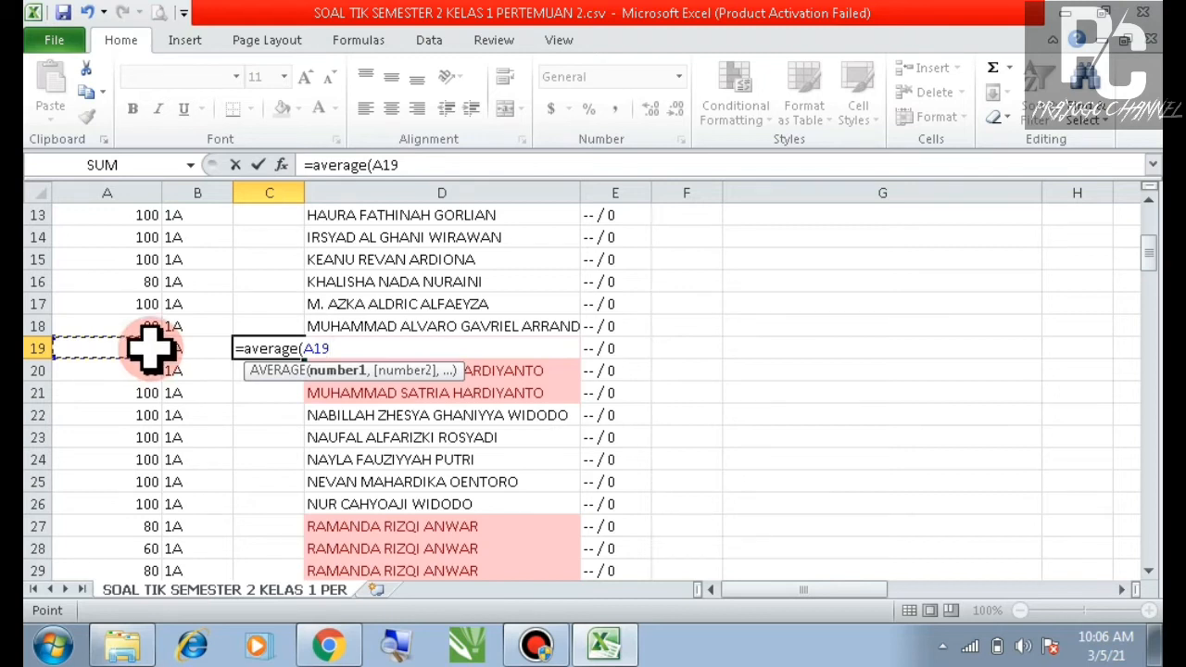
type(",")
left_click(141, 370)
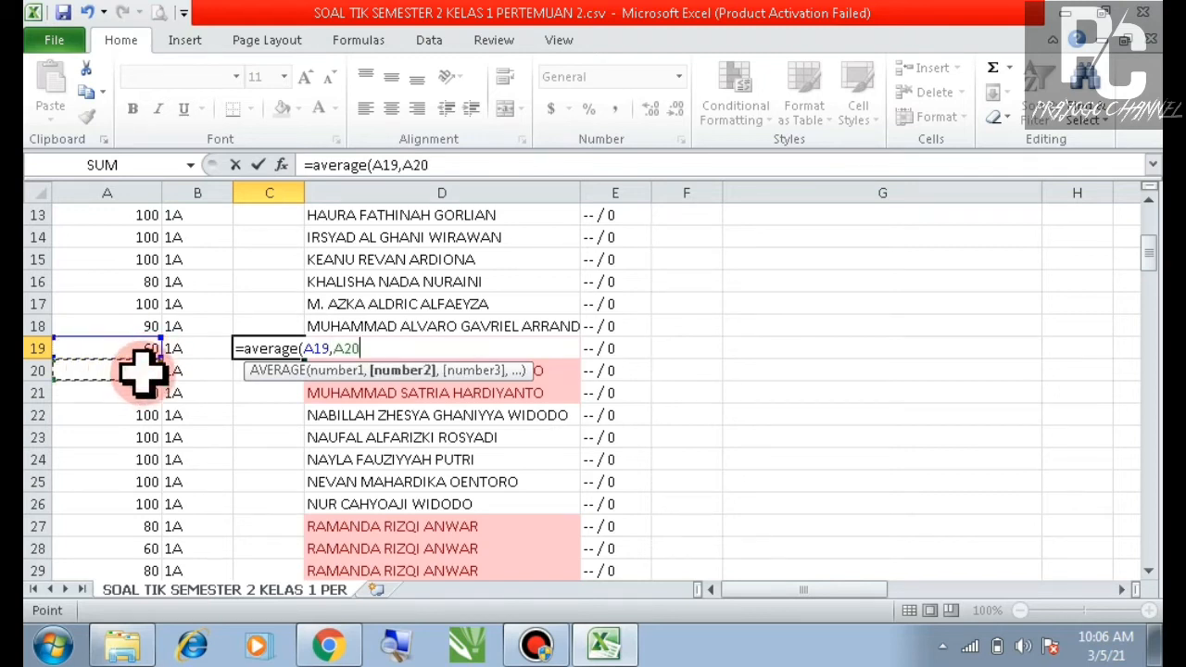
type(",")
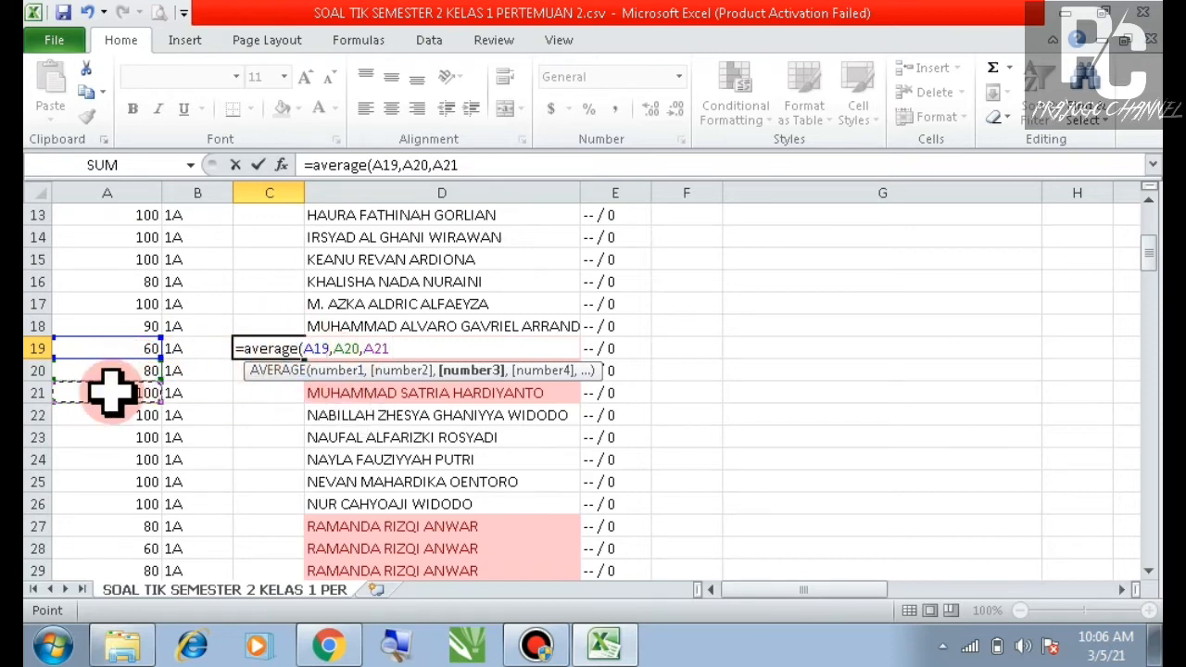
type(")")
key("Return")
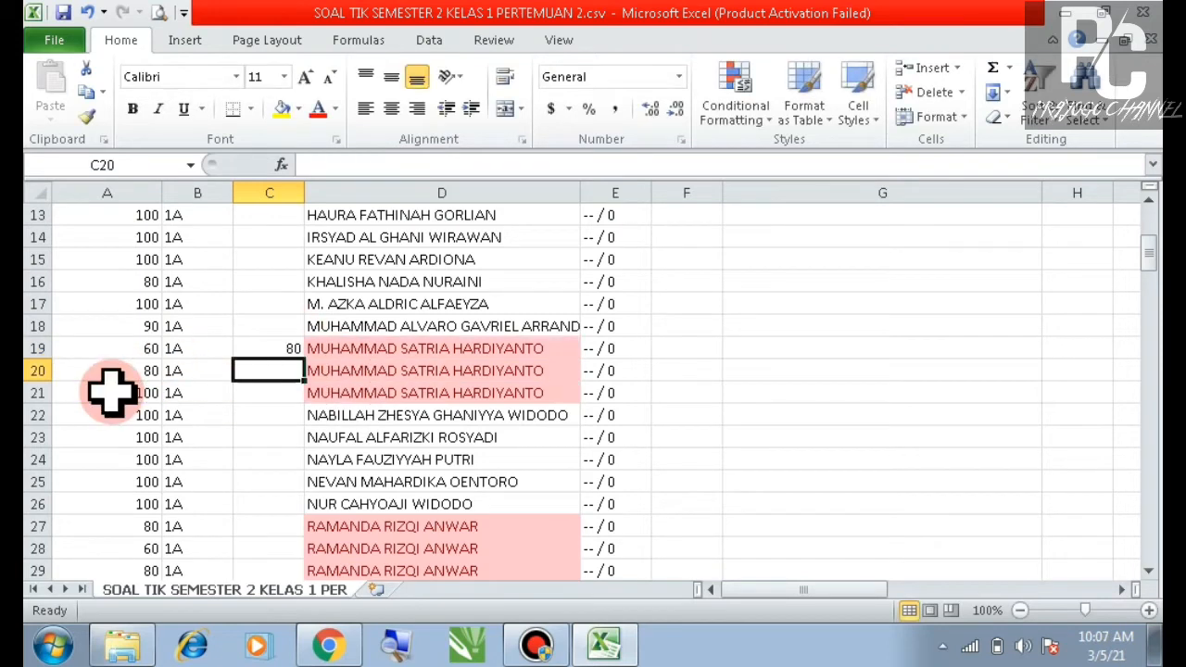
Step: Set the repeated student's score in A19 to the average, 80, and clear the formula from C19
left_click(277, 348)
left_click(139, 348)
type("8")
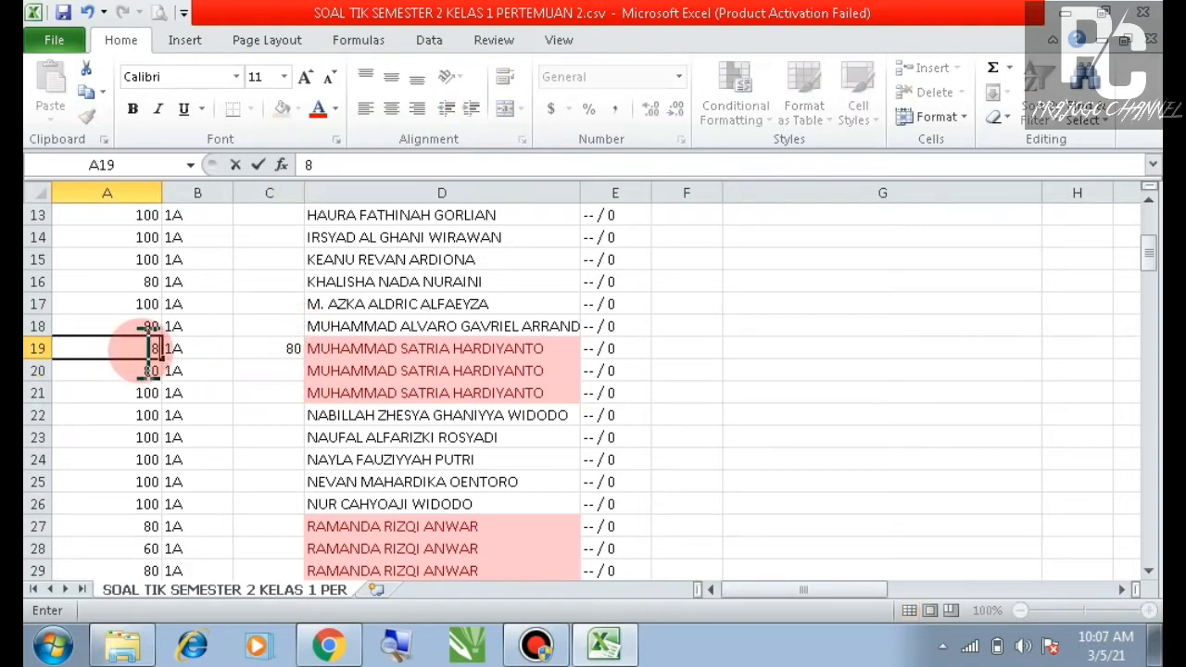
left_click(291, 348)
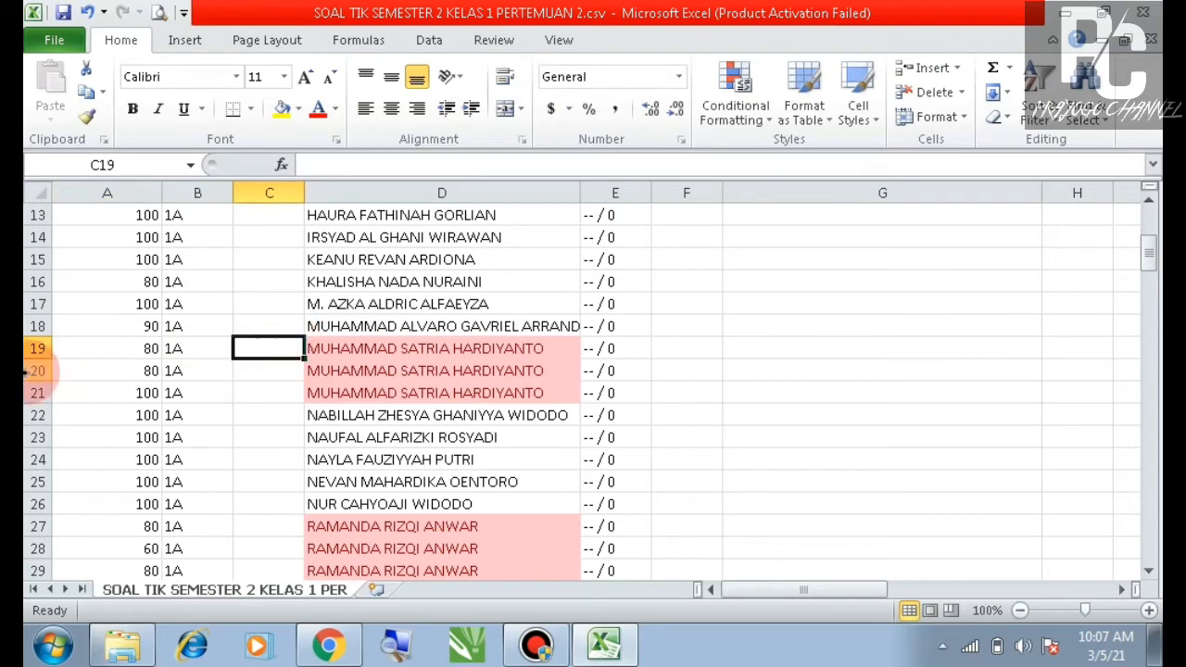
Step: Delete rows 20 and 21, the remaining repeated entries of the student in row 19
left_click_drag(37, 370, 28, 388)
right_click(30, 370)
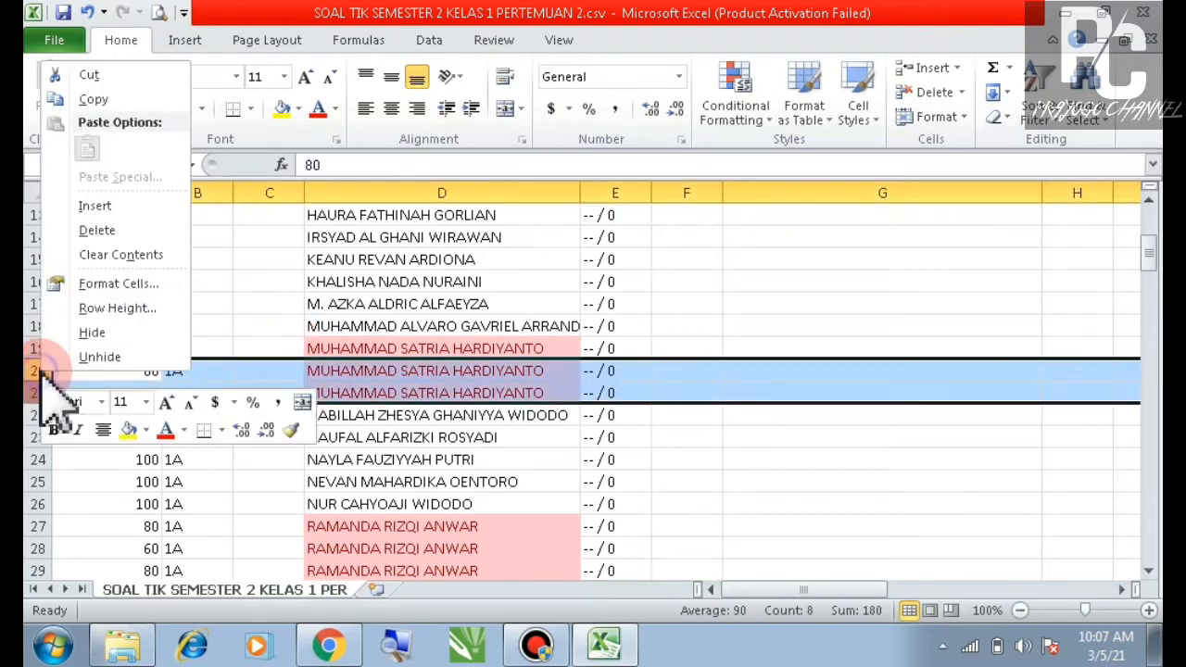
left_click(98, 230)
left_click(759, 326)
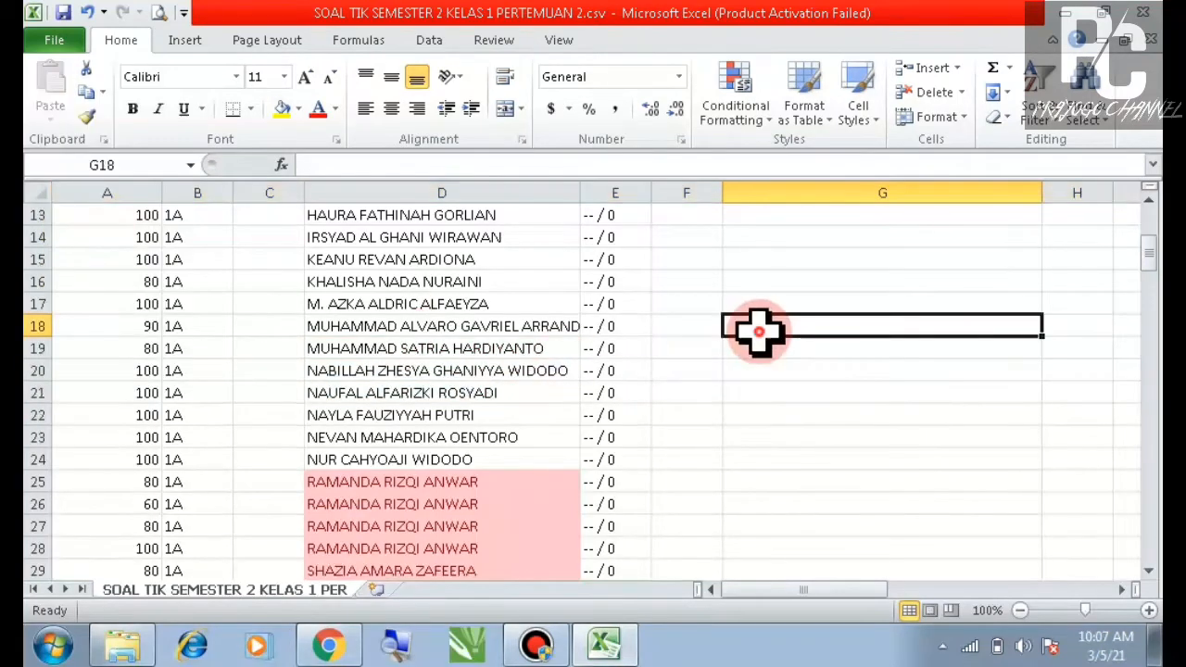
Step: Delete rows 26 to 28, the repeated entries of the student whose first score is in row 25
scroll(178, 503, "down", 1)
left_click(143, 415)
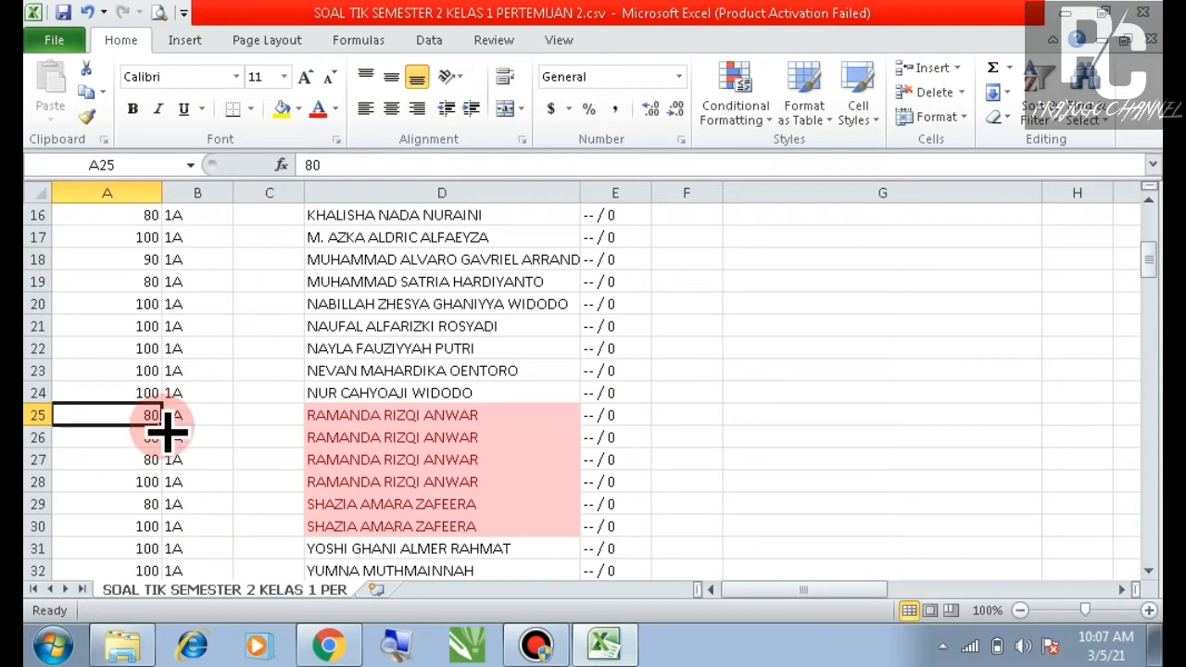
left_click_drag(31, 440, 30, 478)
right_click(32, 454)
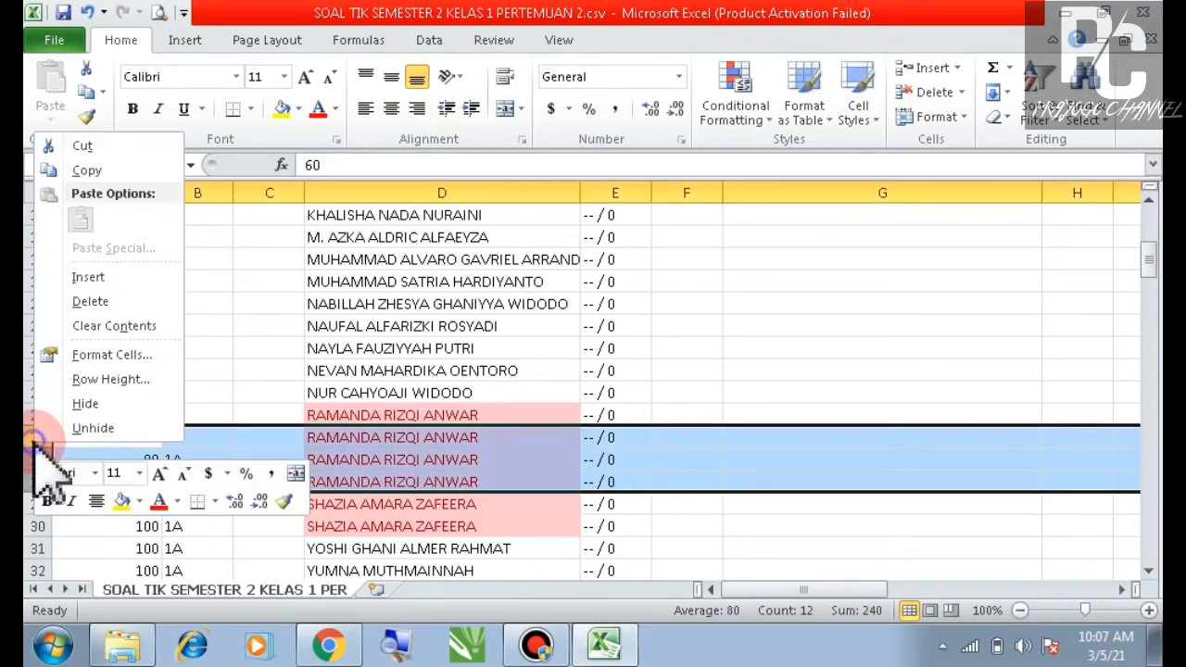
left_click(83, 299)
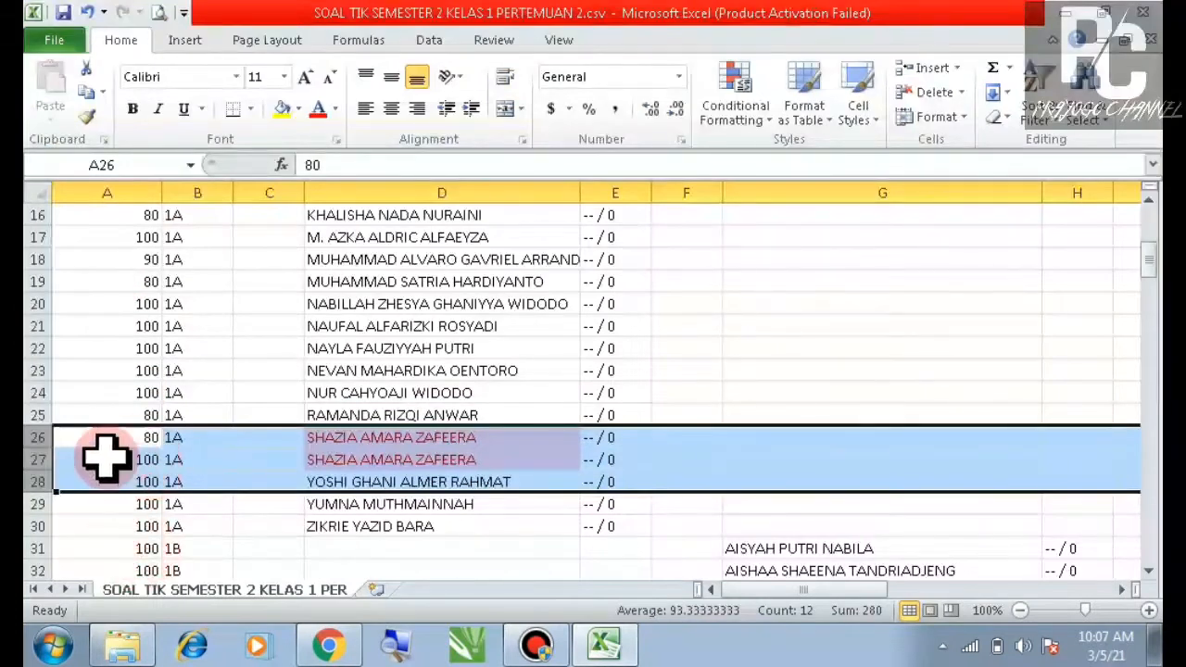
Step: Delete row 26, the highlighted student's lower-scoring entry, keeping the entry with score 100
left_click(42, 436)
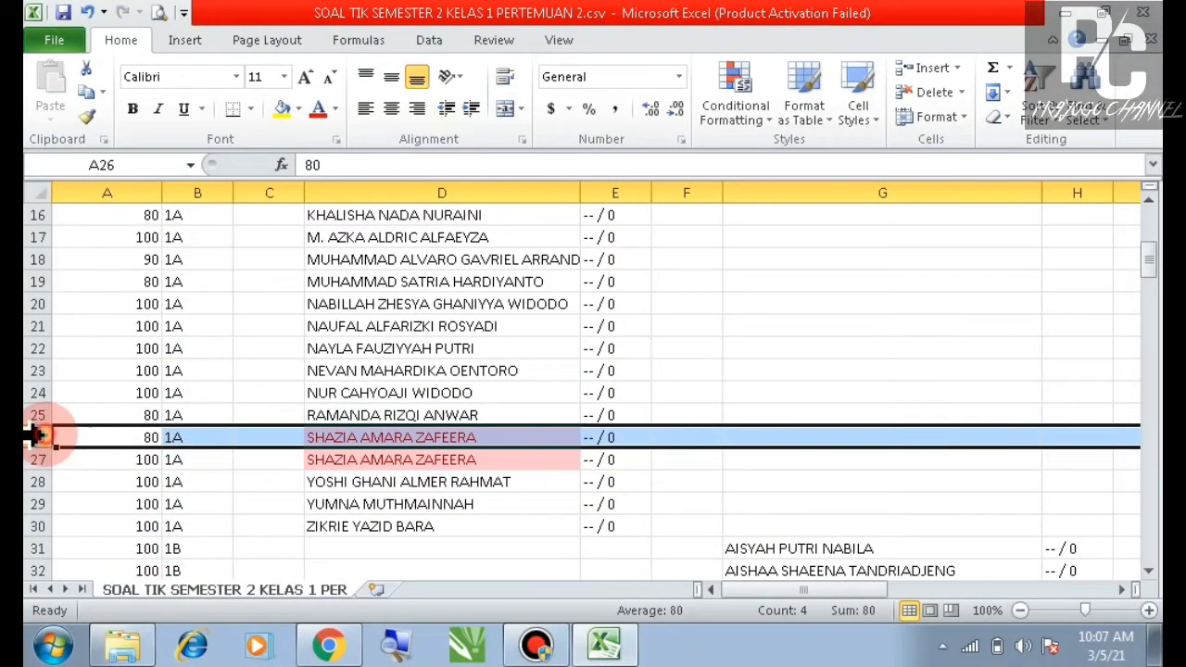
right_click(37, 436)
left_click(83, 298)
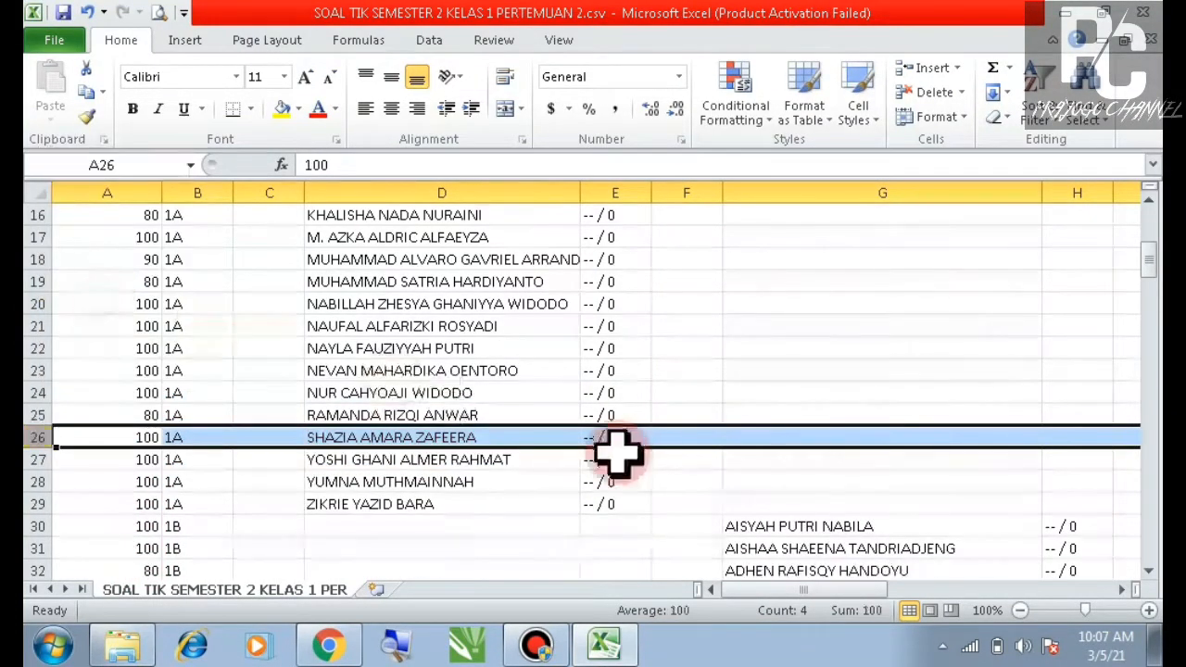
Step: Widen column C so that its full heading and student names fit
left_click(755, 368)
scroll(755, 371, "up", 5)
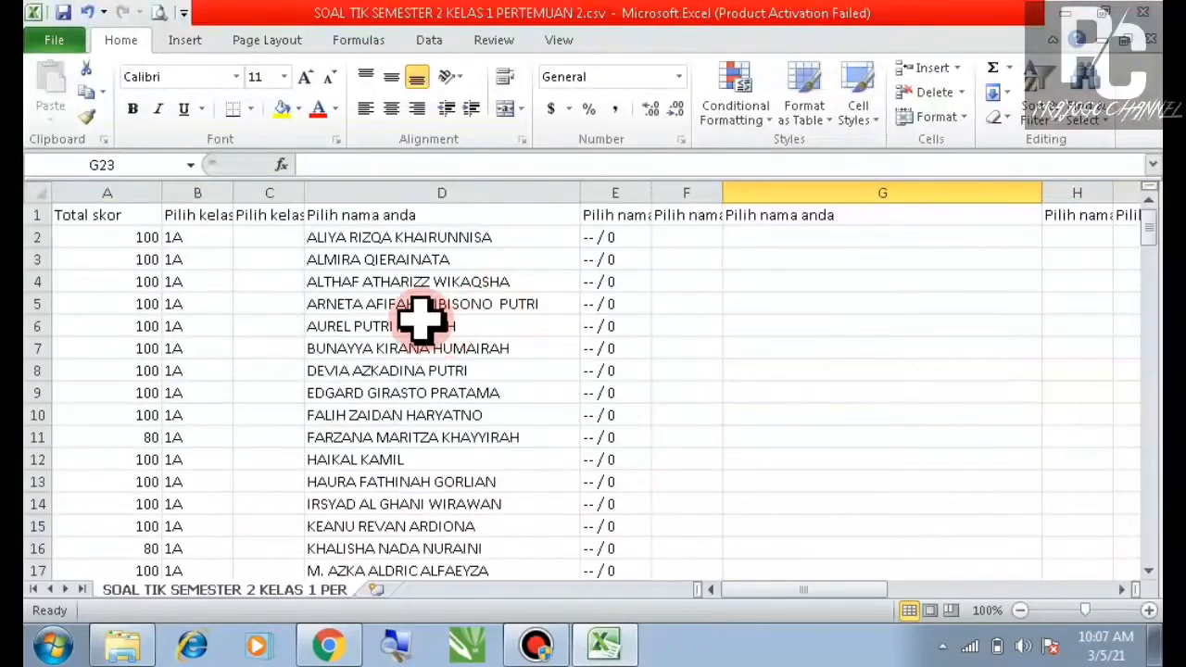
left_click_drag(306, 192, 501, 185)
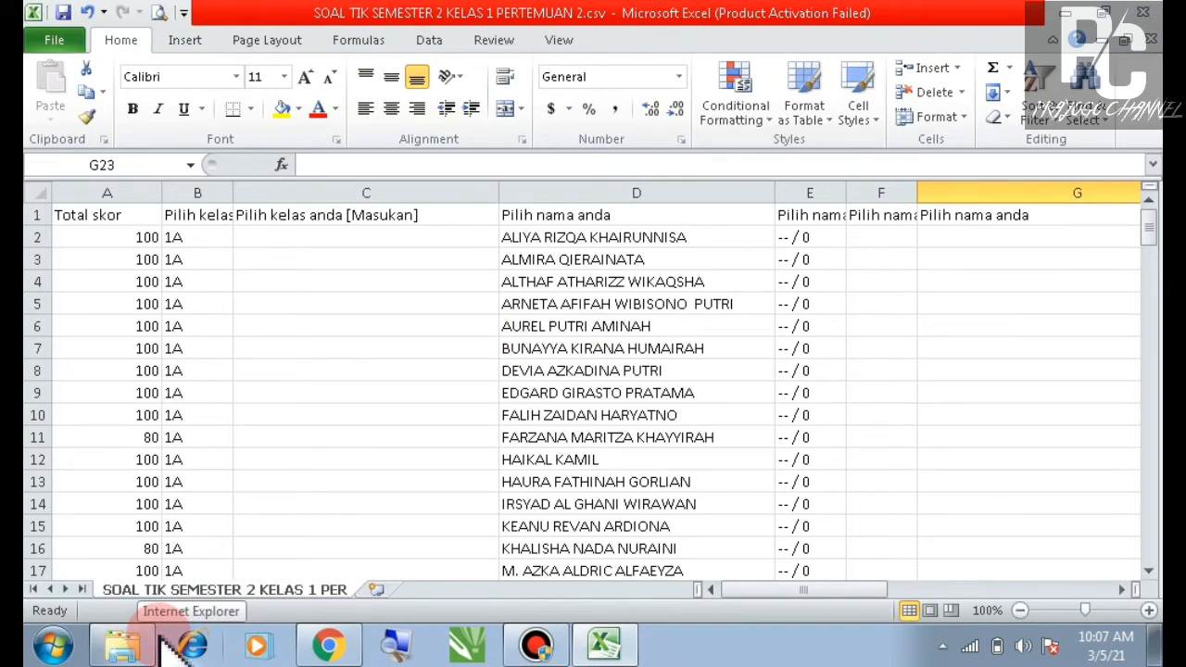
Step: Open the workbook DAFNIL PENG & KET KOMP KLS 1.xlsx from ppt daring > daftar nilai untuk validasi > daftar nilai semester 2 on drive D
left_click(125, 645)
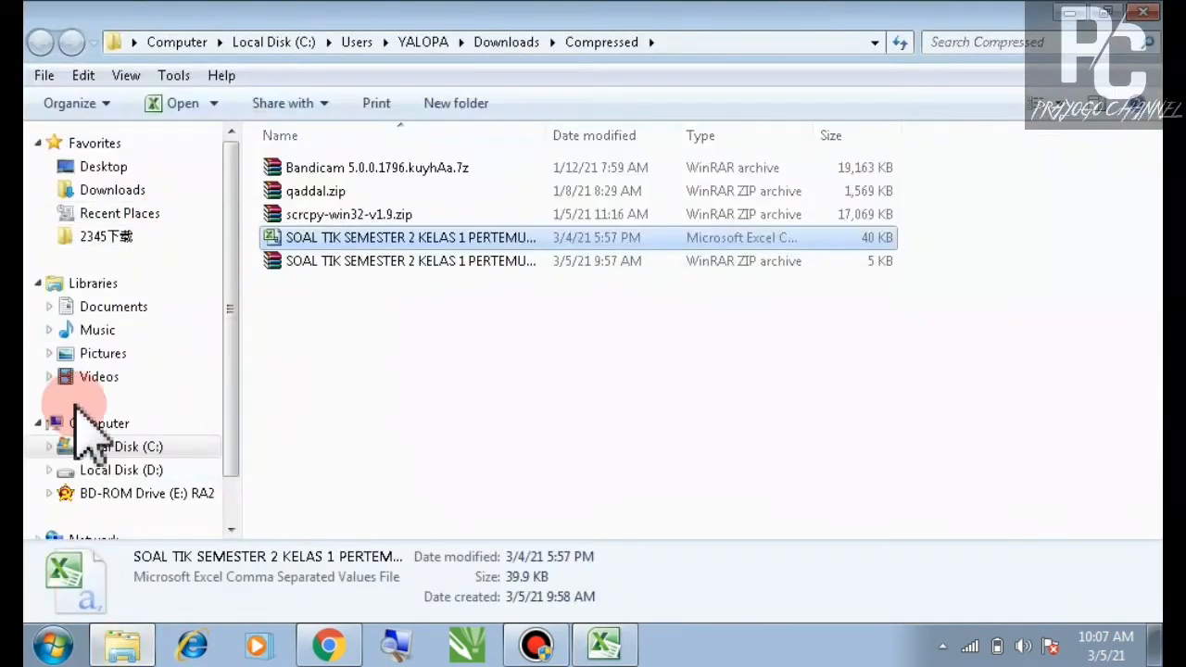
left_click(147, 473)
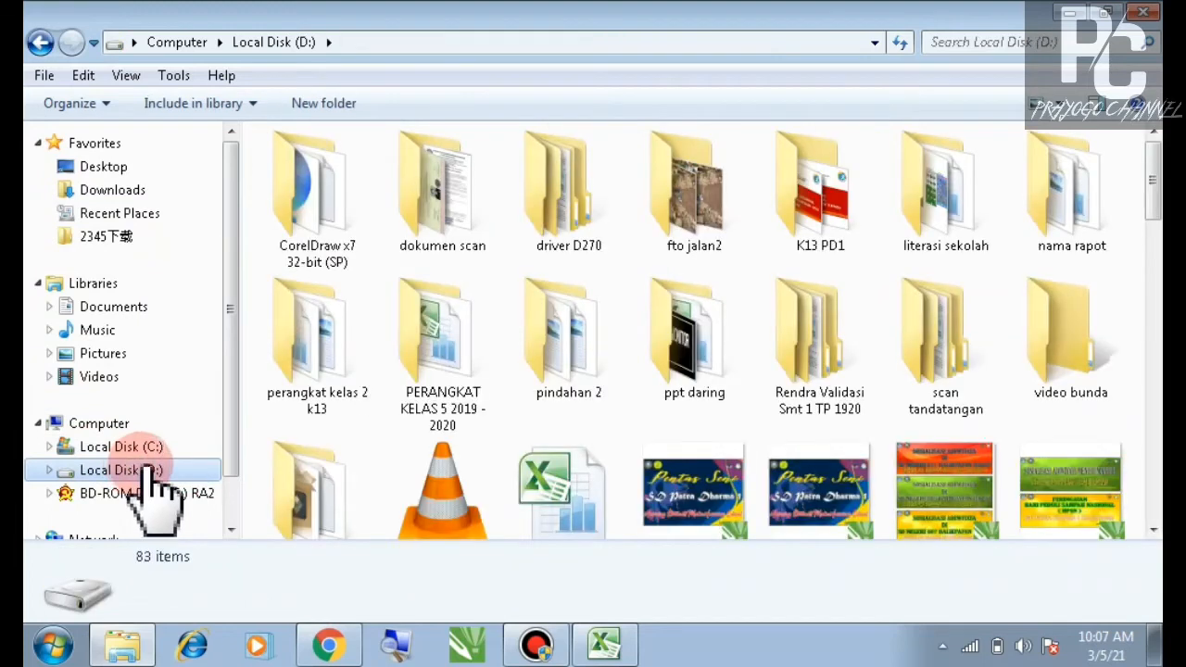
double_click(713, 352)
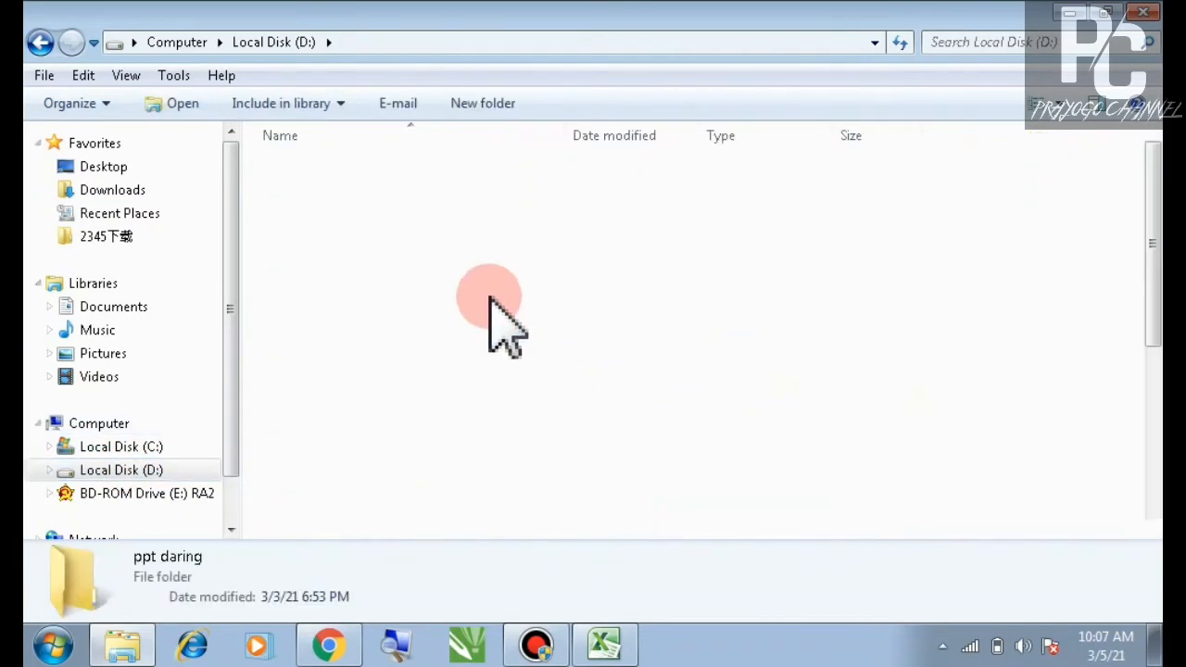
left_click(326, 169)
double_click(329, 172)
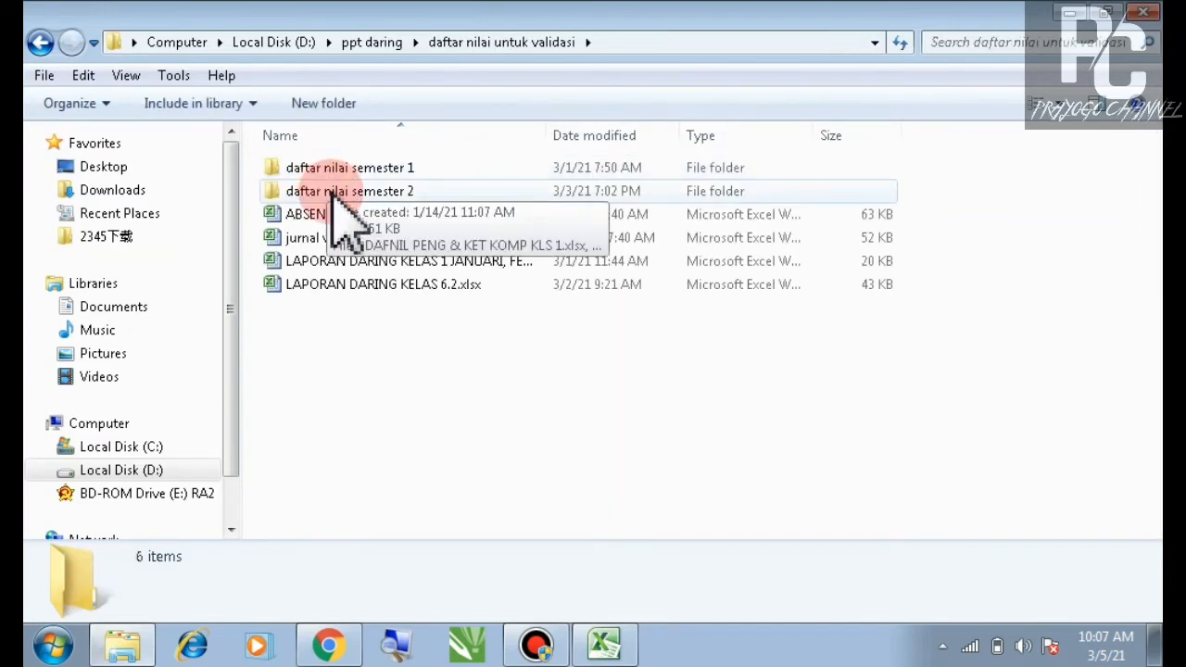
double_click(333, 191)
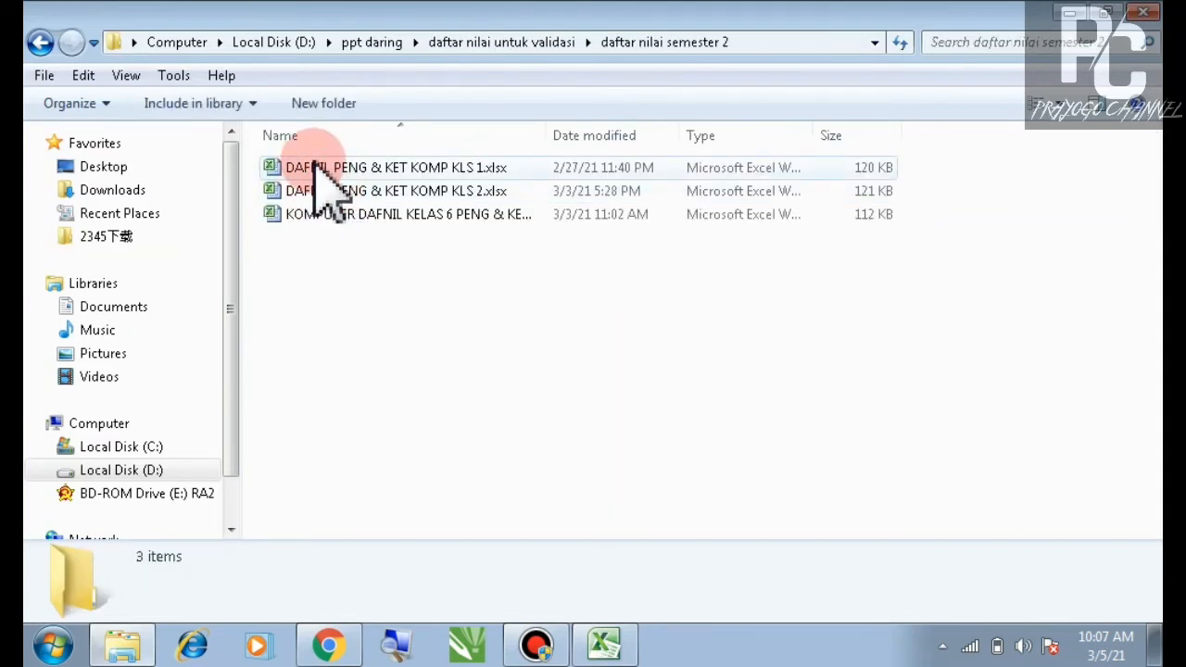
double_click(315, 168)
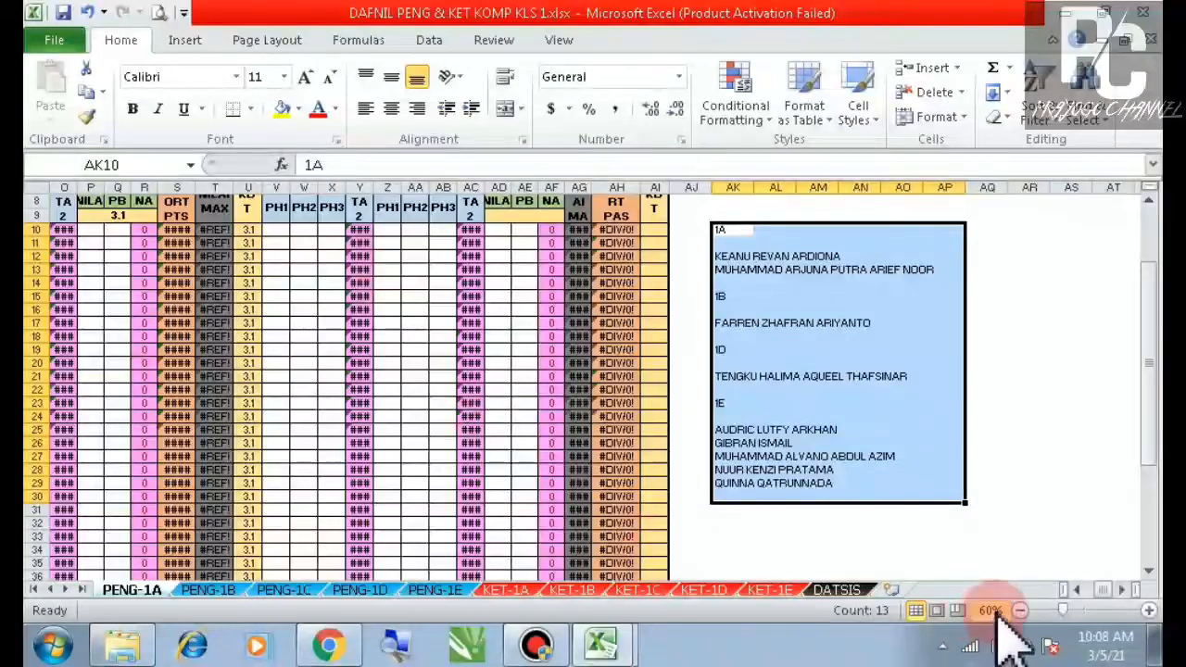
Step: Copy the class 1A student names in C10 to C39 of the PENG-1A sheet
left_click_drag(1112, 591, 1077, 590)
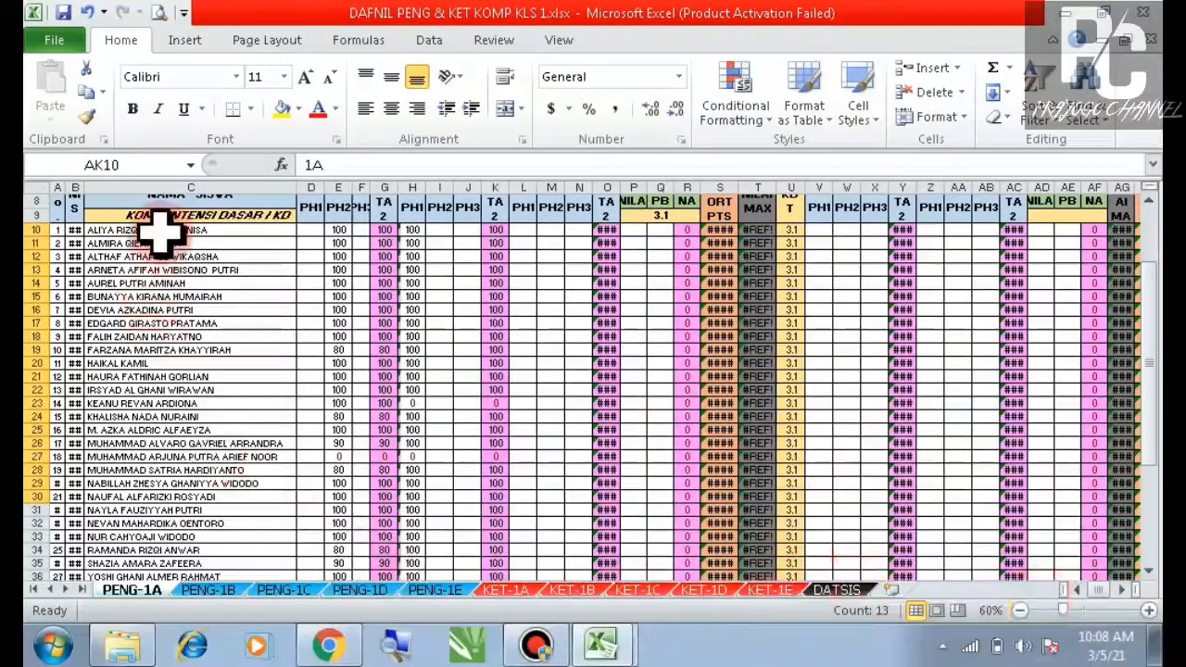
left_click_drag(153, 227, 177, 519)
right_click(172, 471)
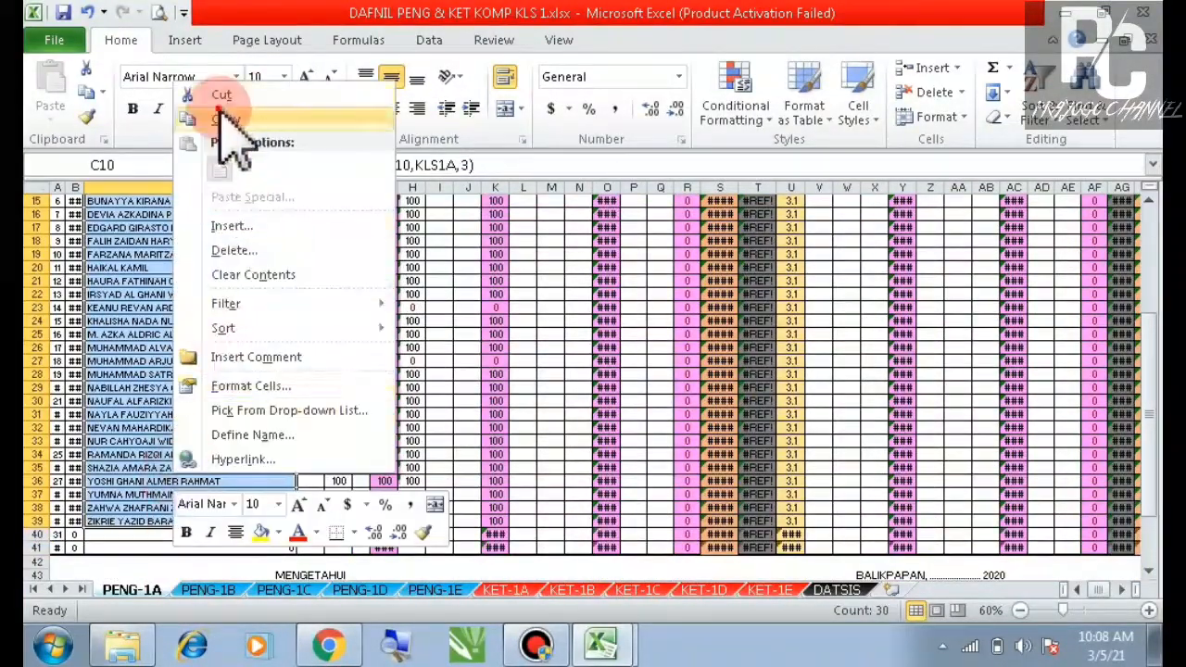
left_click(223, 119)
scroll(384, 378, "up", 5)
Step: Switch to SOAL TIK SEMESTER 2 KELAS 1 PERTEMUAN 2.csv and paste the copied names as values from C2 down
mouse_move(602, 649)
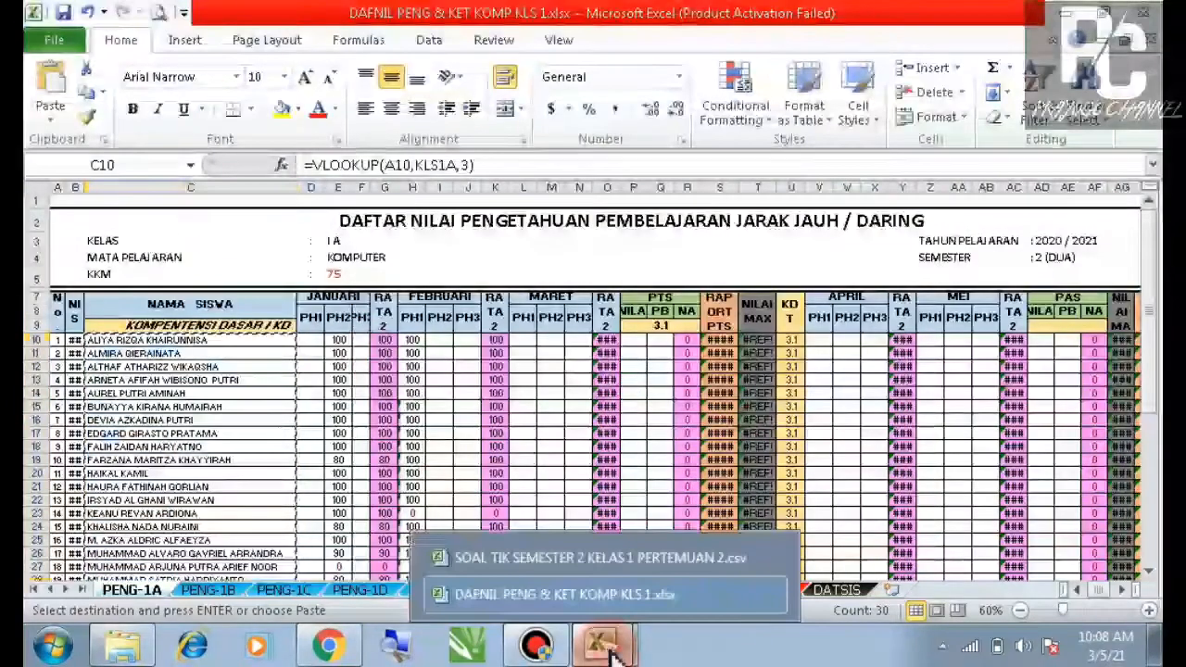
left_click(604, 559)
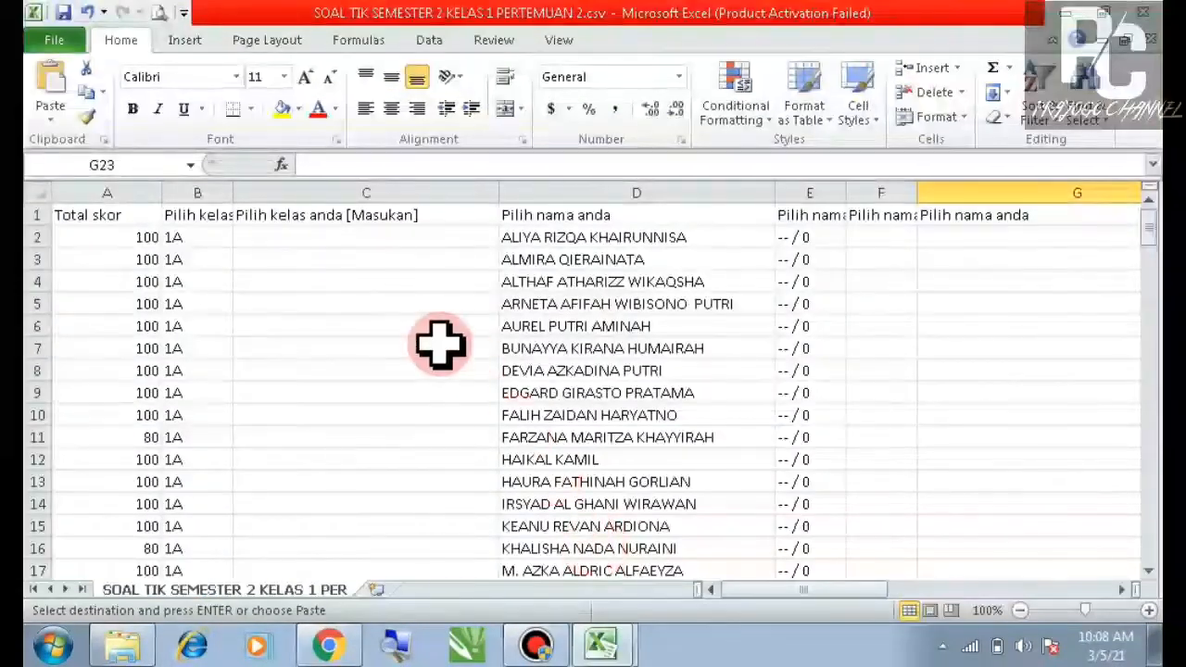
left_click(293, 237)
right_click(294, 238)
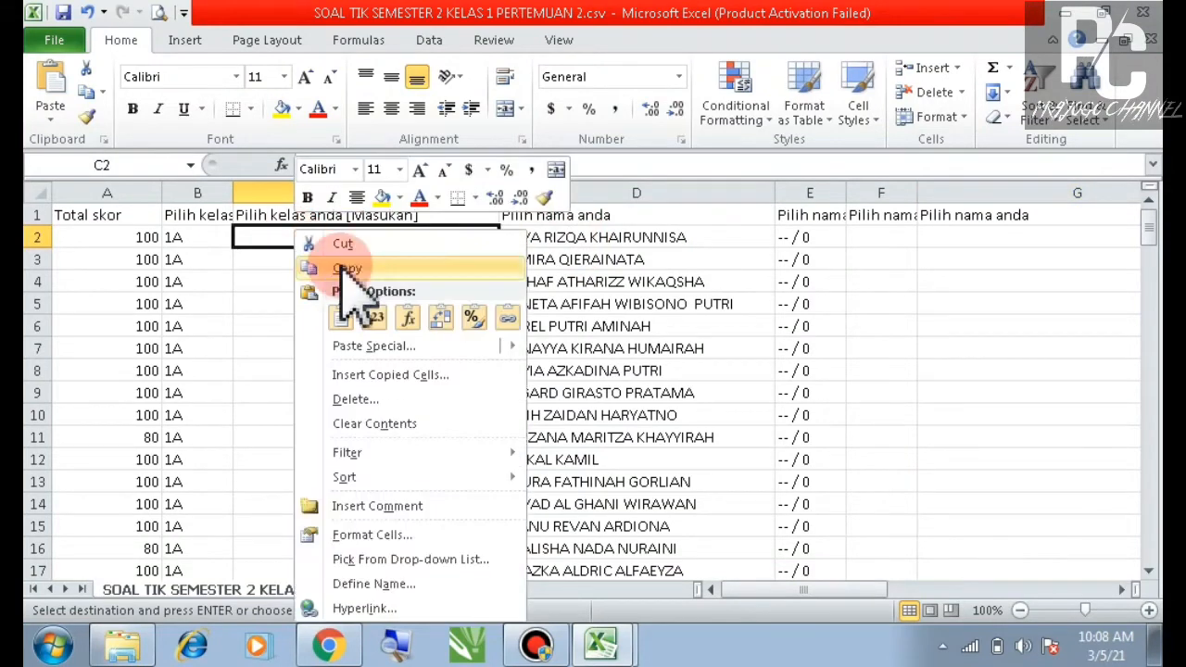
left_click(379, 325)
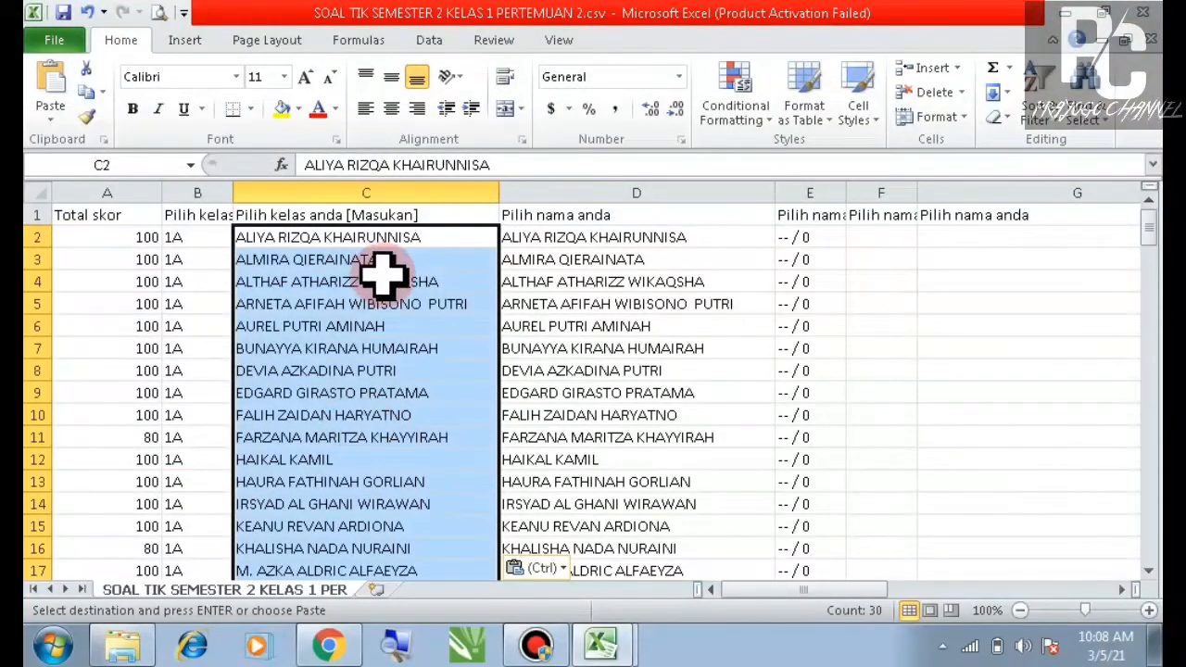
Step: Repeat the Paste Special of the copied class 1A names into column C from C2 down, using the Values option
right_click(339, 232)
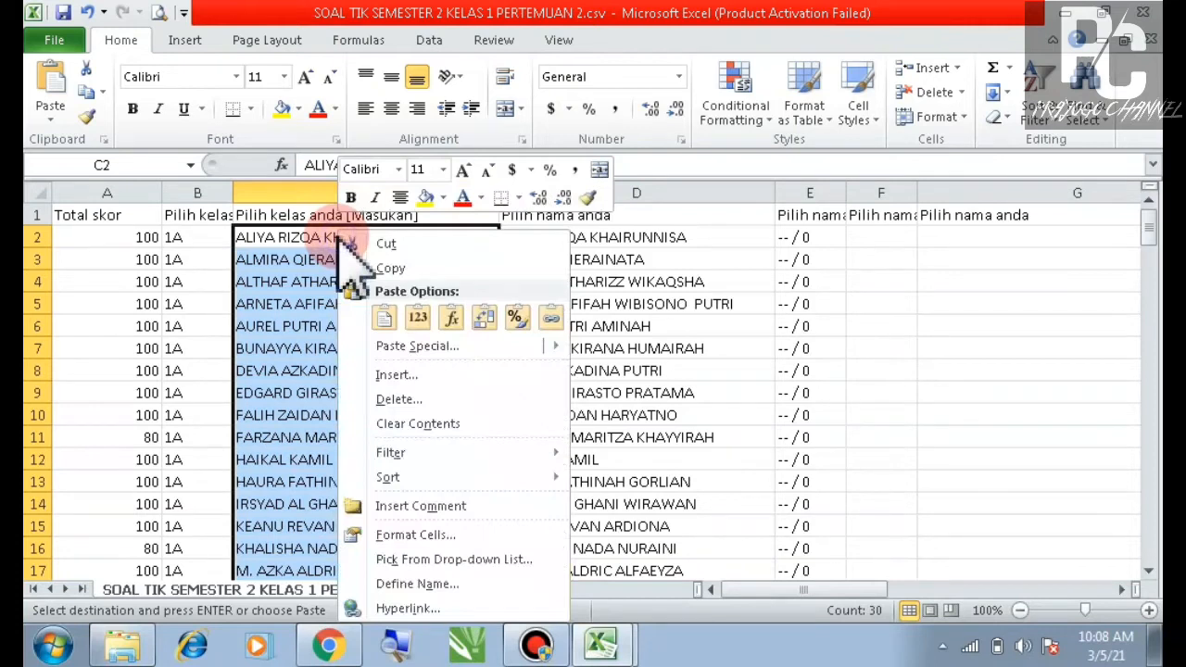
left_click(426, 352)
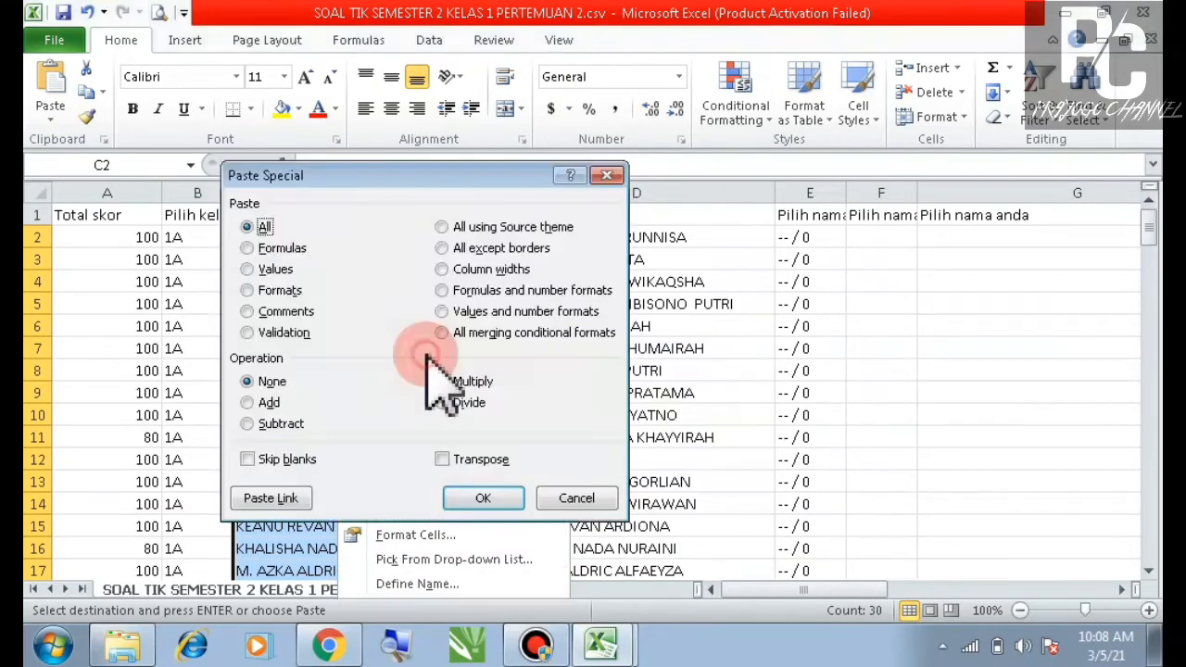
left_click(250, 269)
left_click(485, 500)
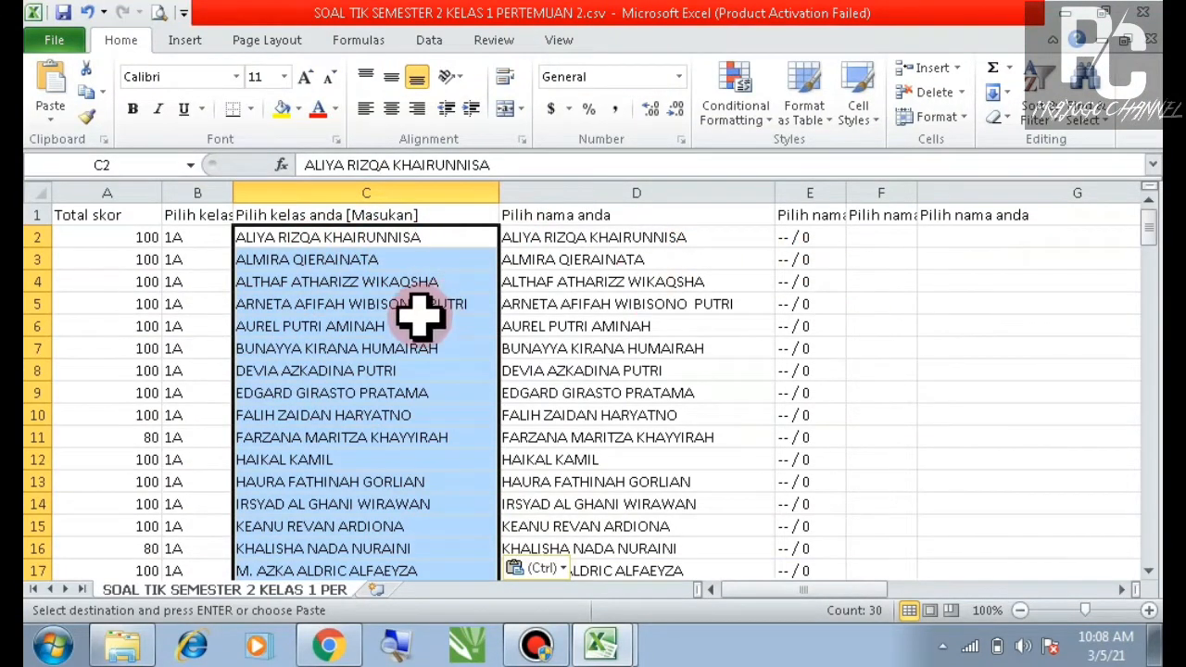
scroll(419, 318, "down", 6)
scroll(419, 318, "up", 6)
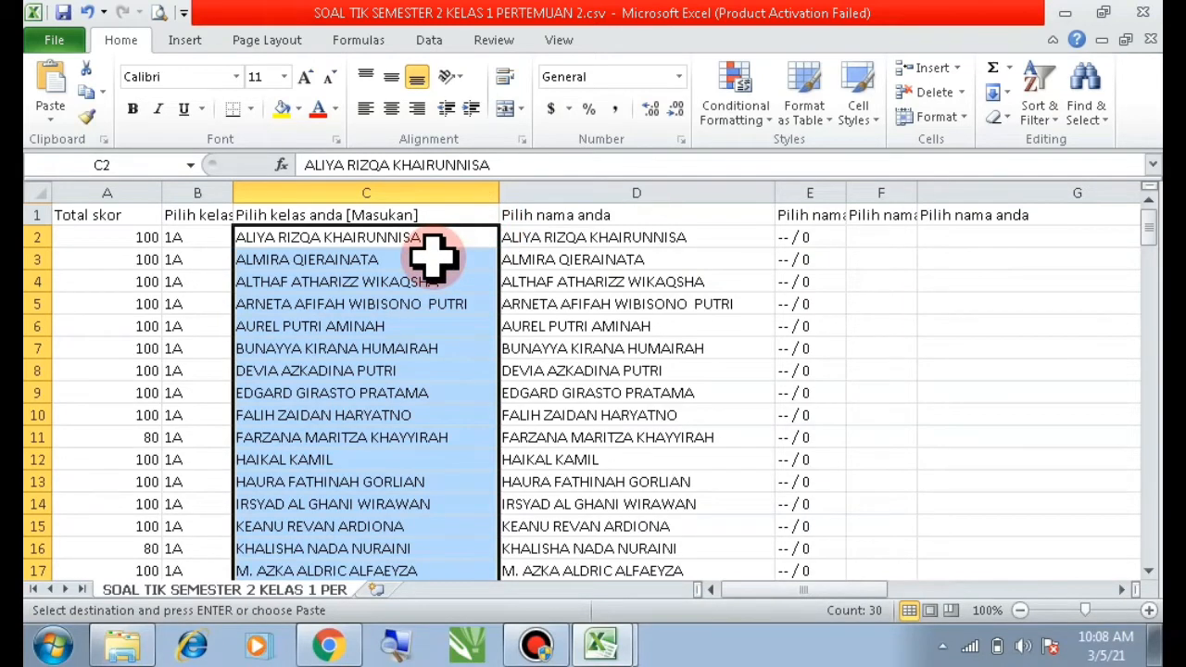
Step: Change the heading in D1 to "tabel nama yang mengerjakan soal"
left_click(545, 238)
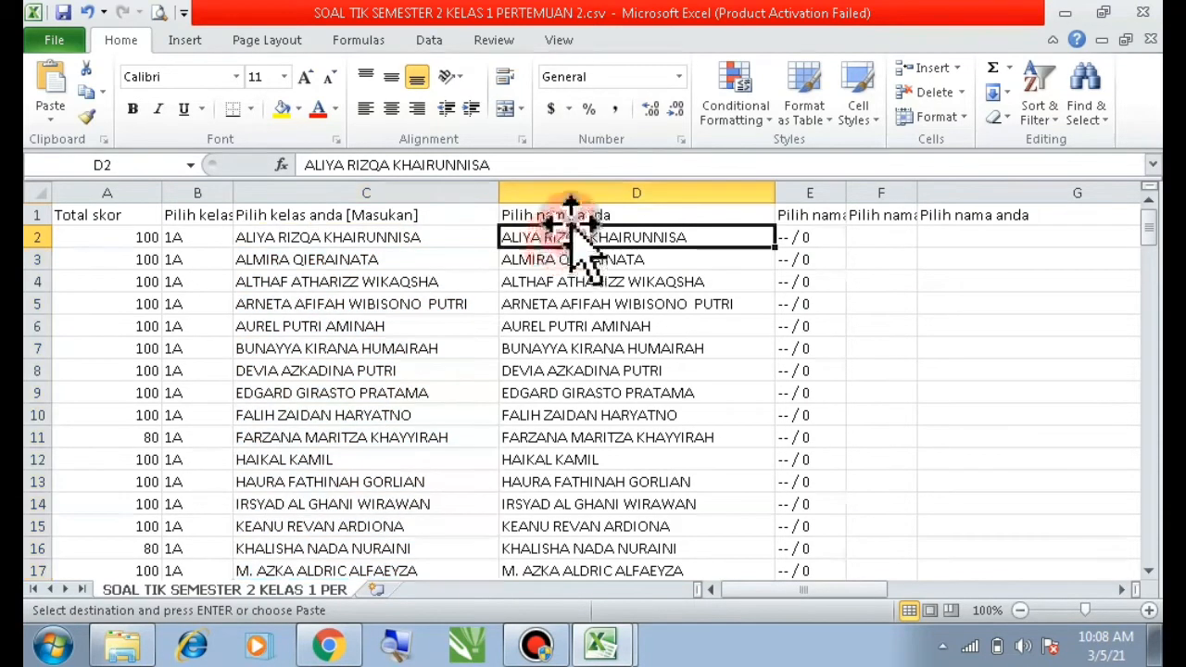
left_click(643, 215)
left_click(477, 165)
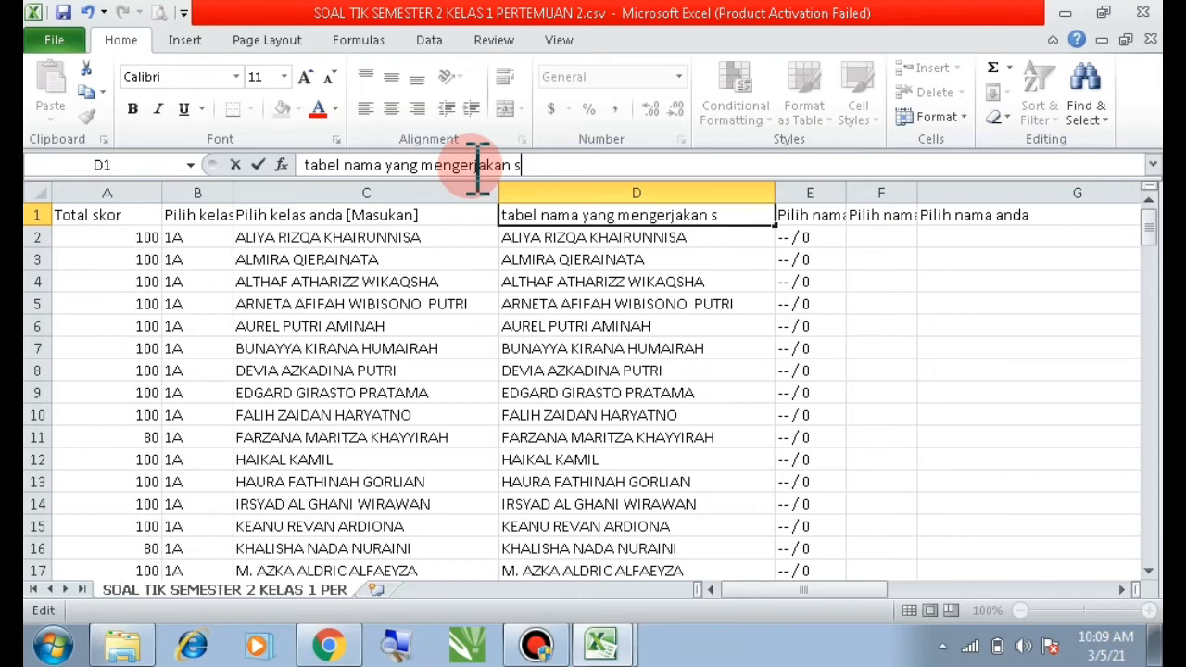
left_click(569, 282)
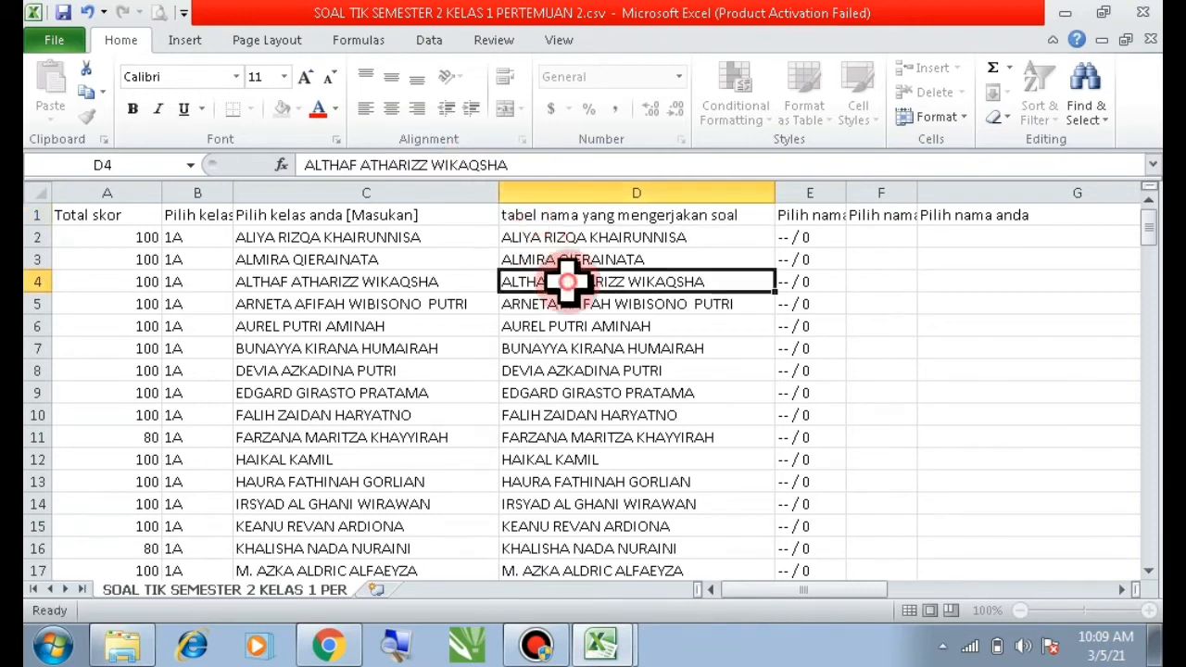
left_click(556, 213)
Step: Change the heading in C1 to "tabel nama lengkap"
left_click(397, 209)
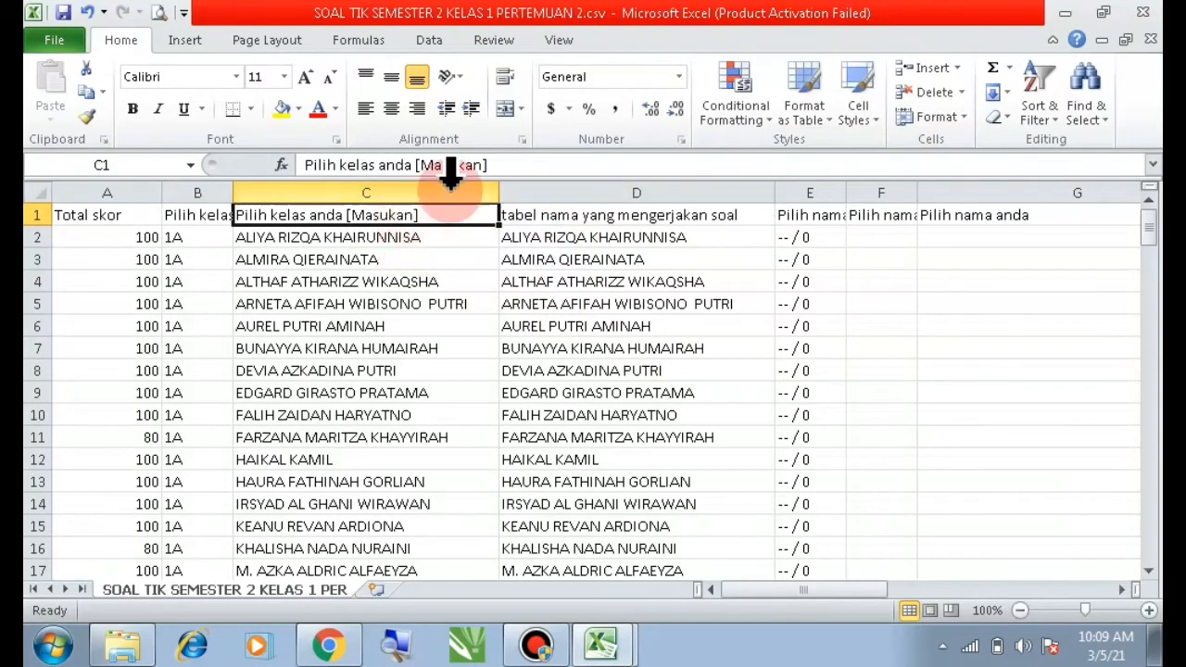
left_click(510, 164)
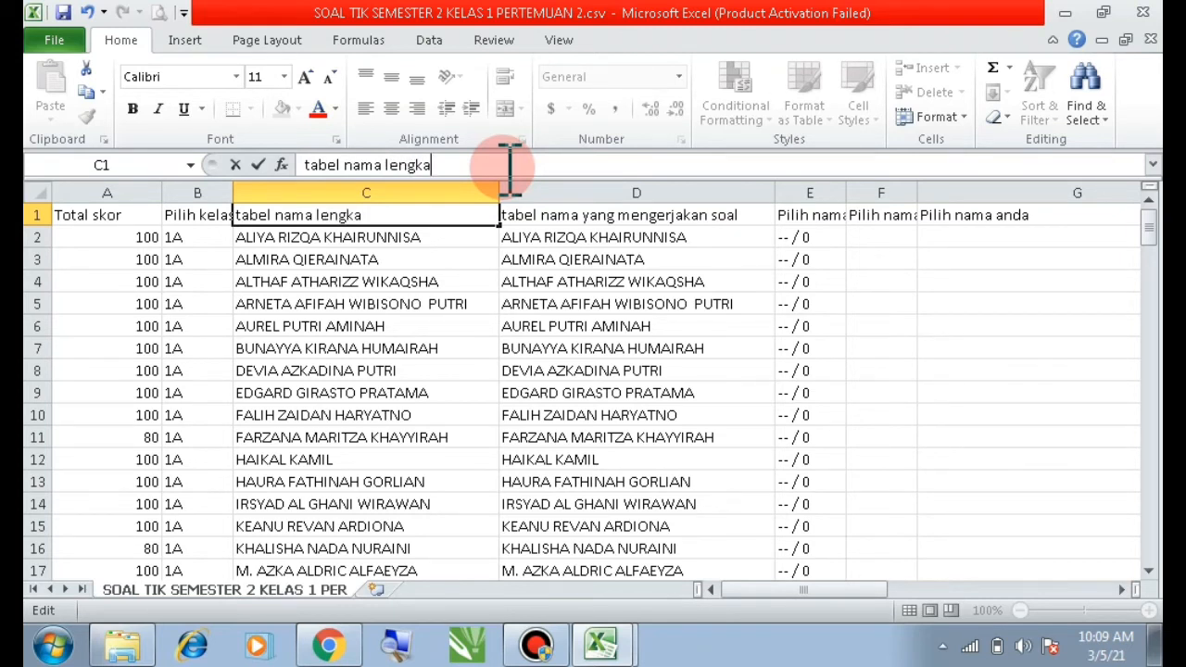
key("Return")
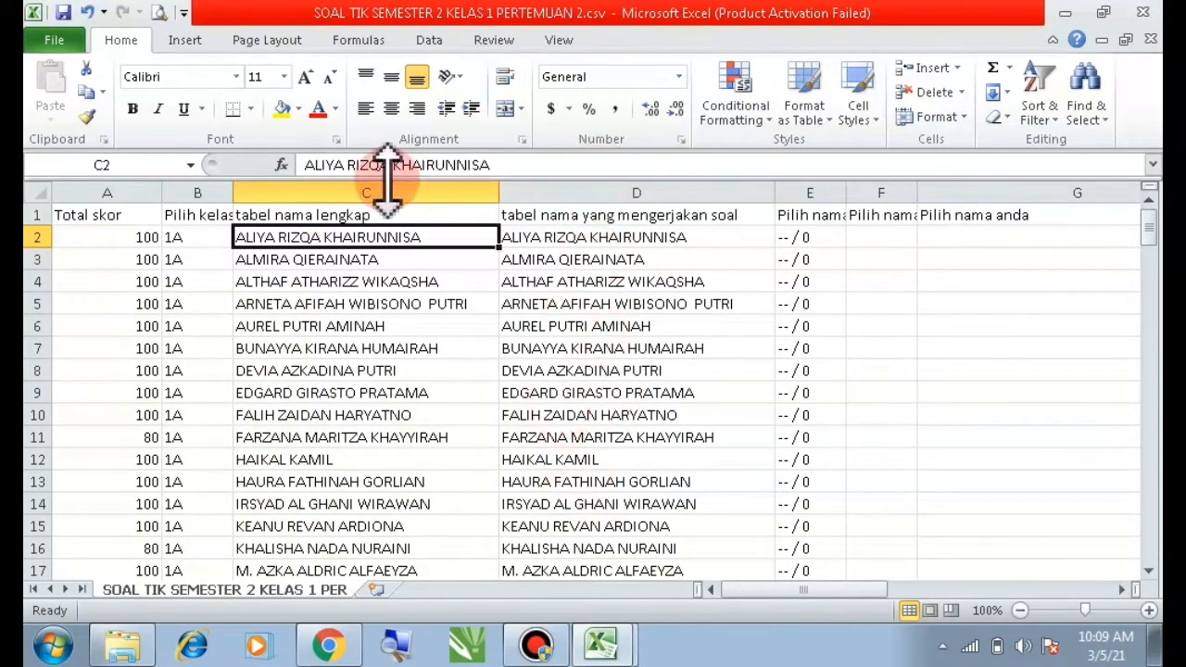
Step: Highlight the duplicate values across both name lists in C2:D31 in red with a Duplicate Values conditional formatting rule
scroll(352, 268, "down", 8)
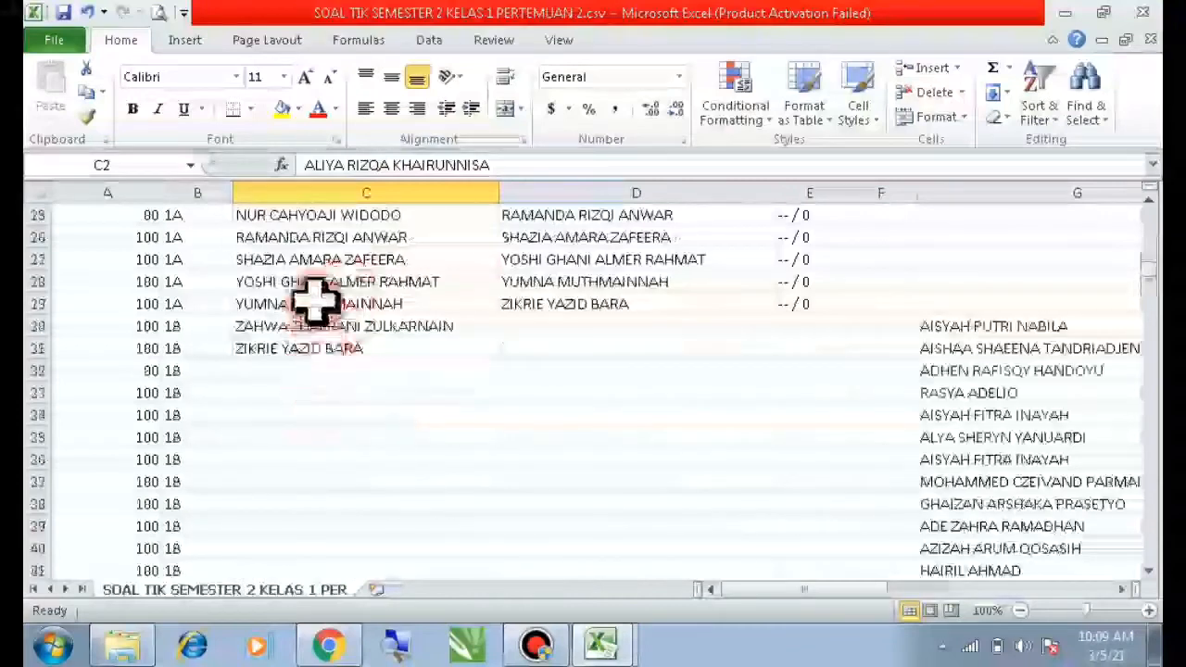
scroll(316, 278, "up", 8)
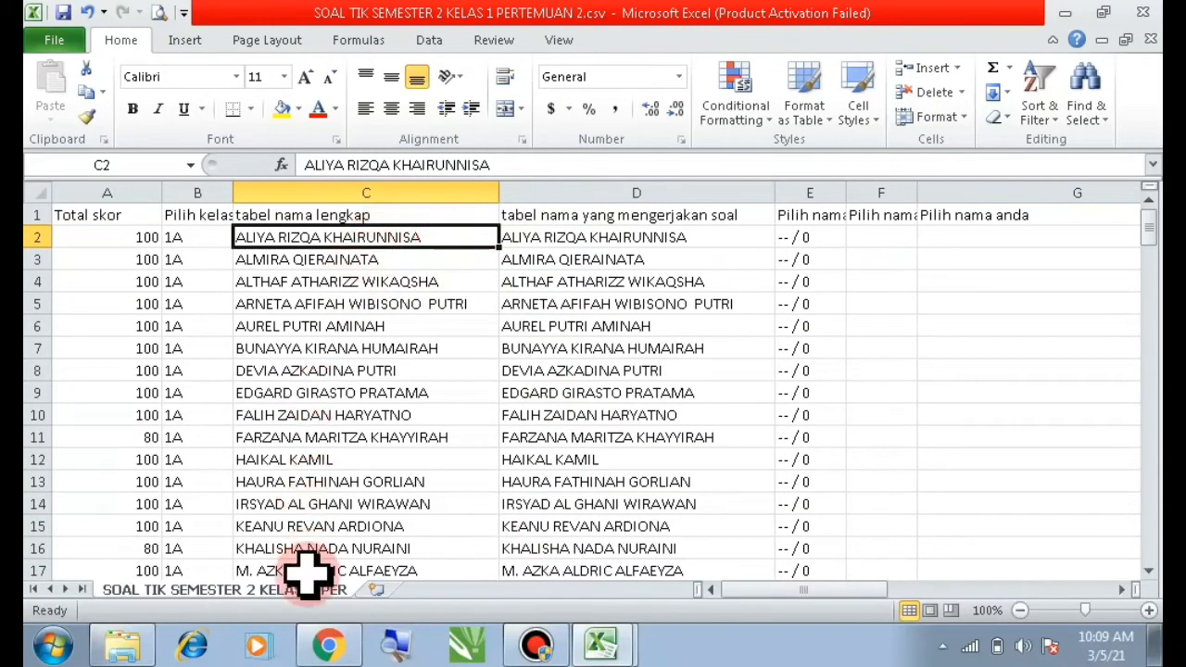
scroll(573, 319, "down", 4)
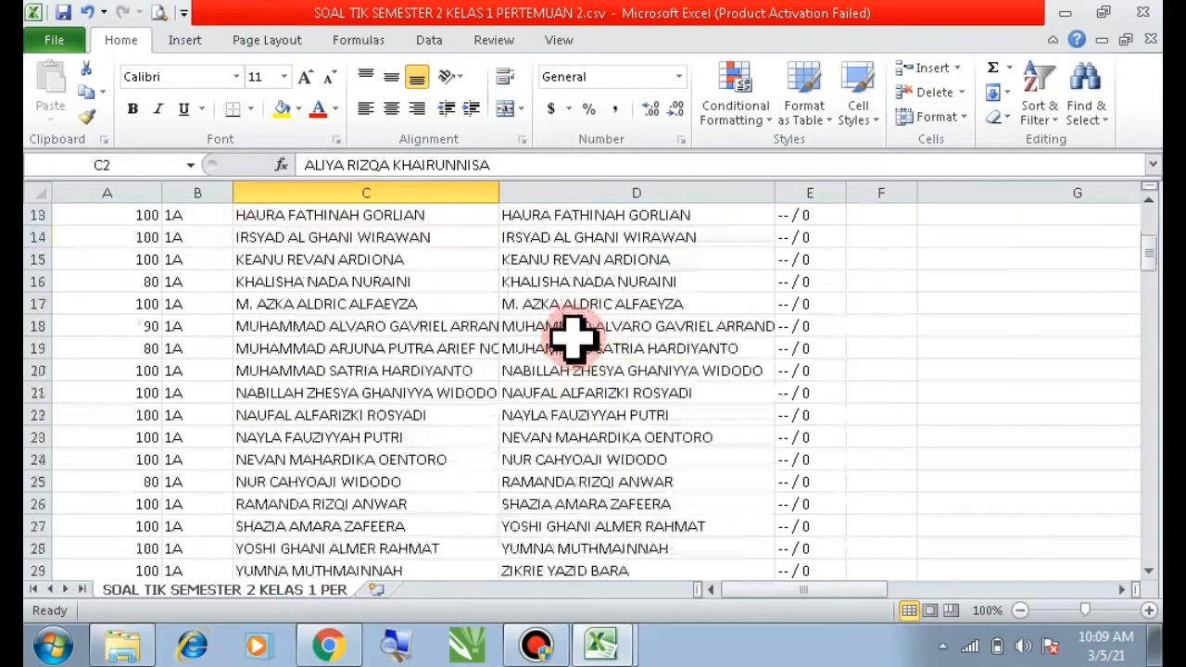
scroll(573, 341, "down", 3)
scroll(569, 375, "up", 4)
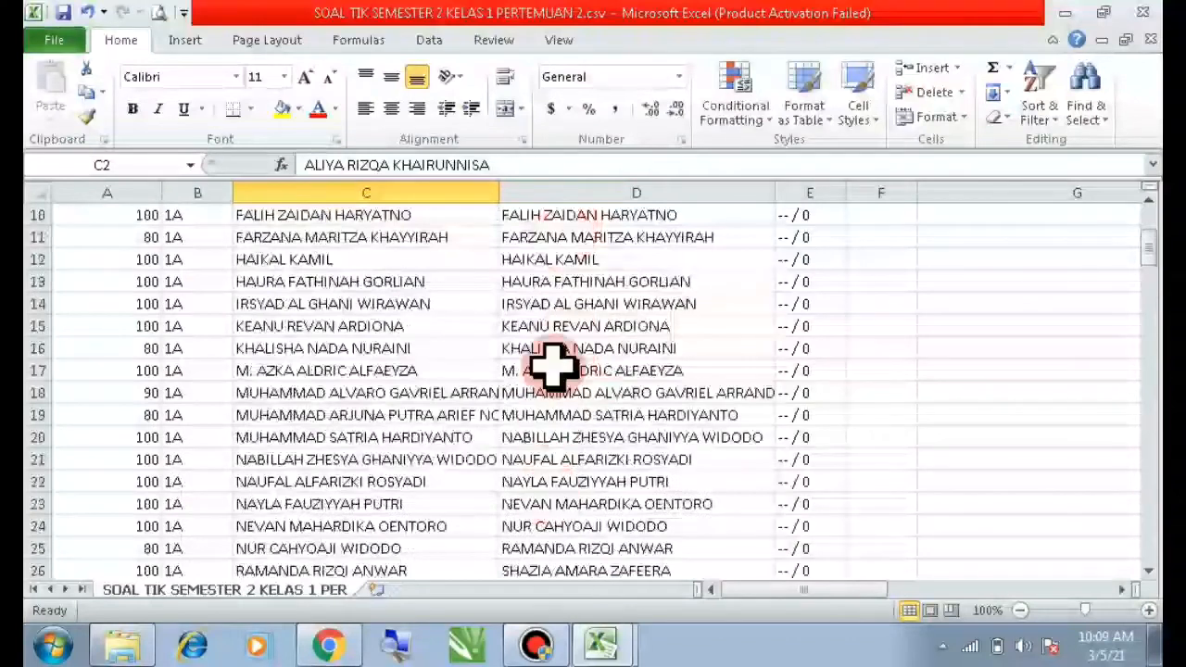
scroll(554, 370, "up", 3)
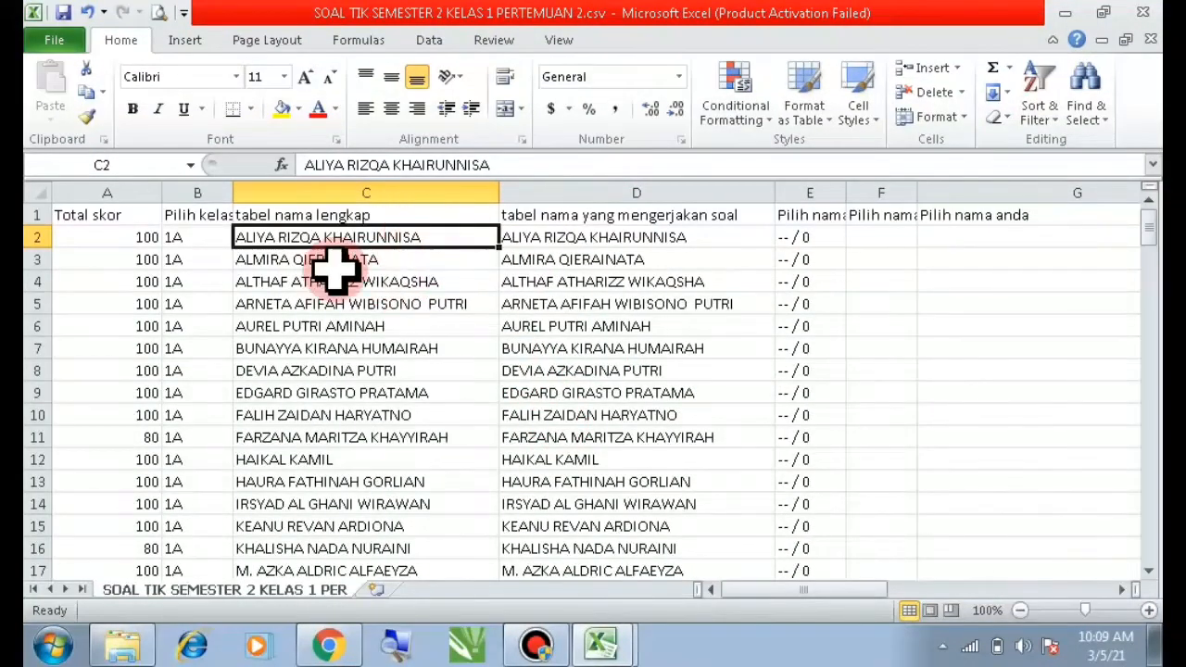
left_click_drag(363, 234, 576, 452)
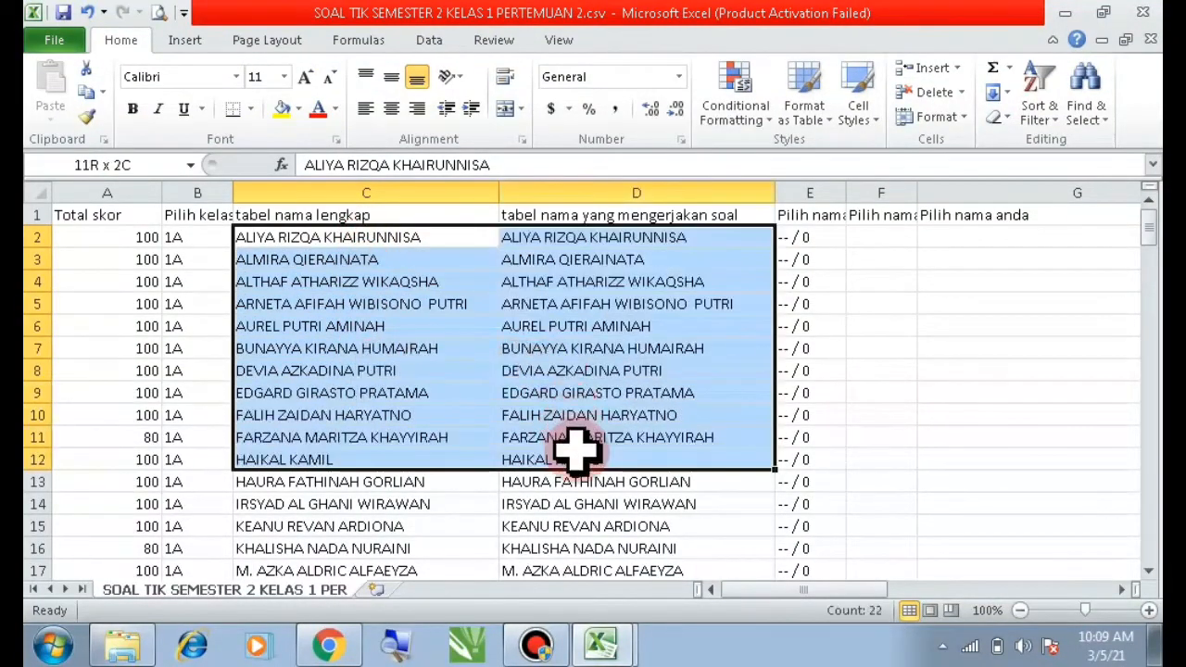
left_click_drag(352, 239, 324, 364)
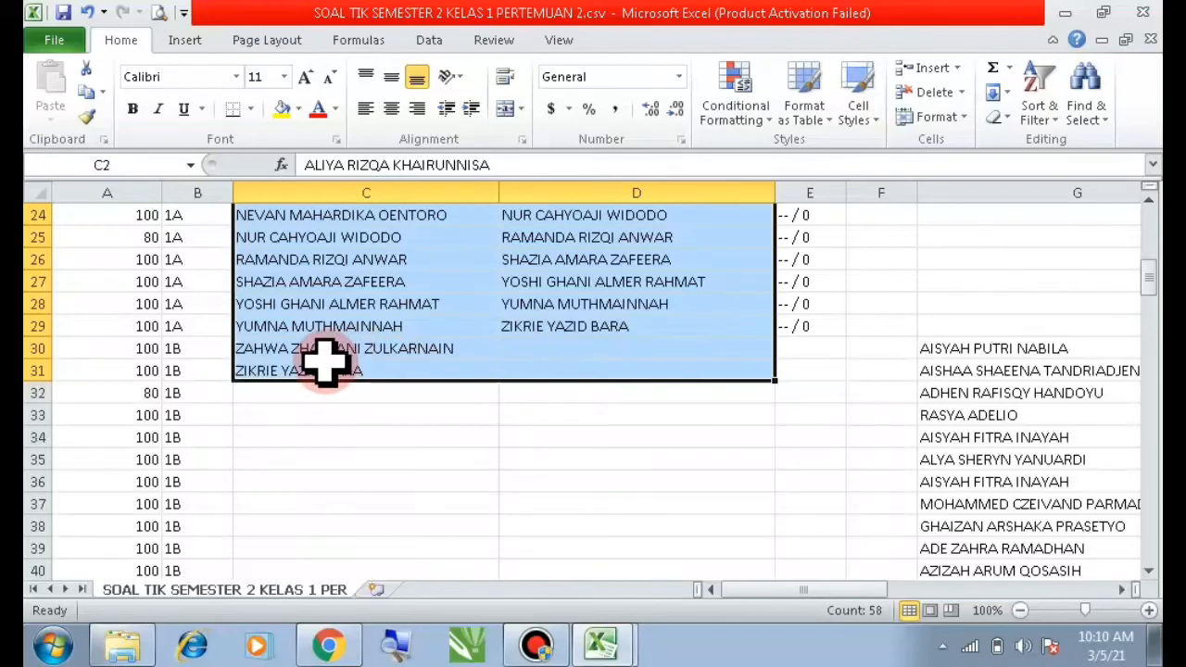
scroll(533, 385, "up", 8)
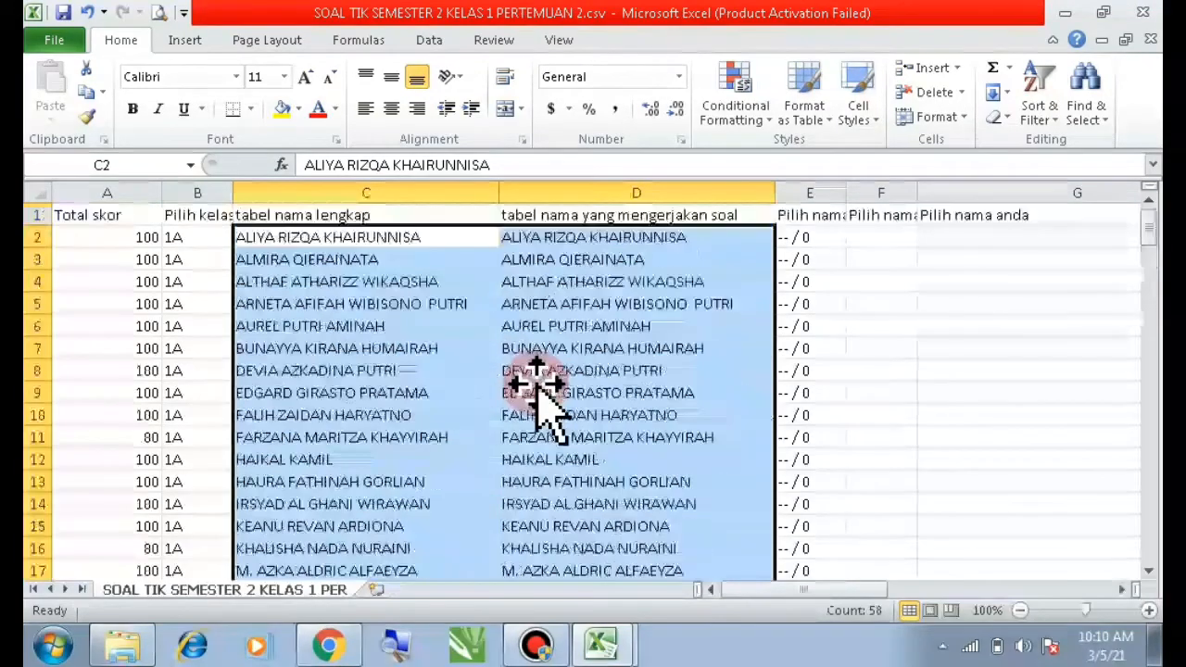
left_click(744, 120)
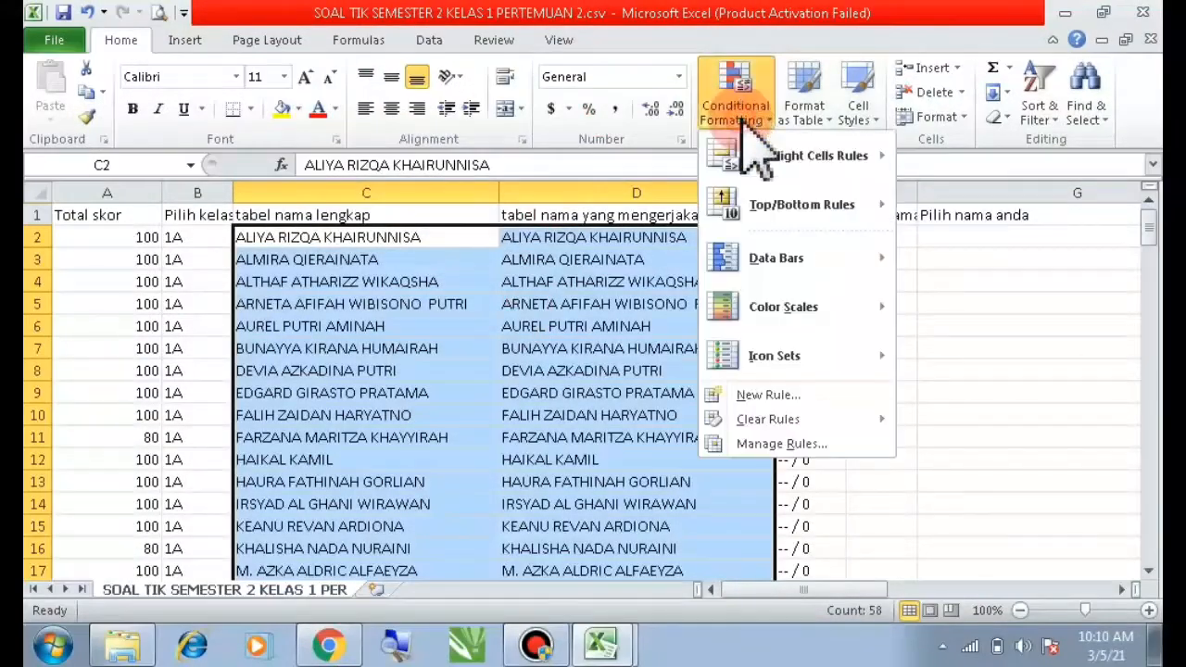
mouse_move(819, 160)
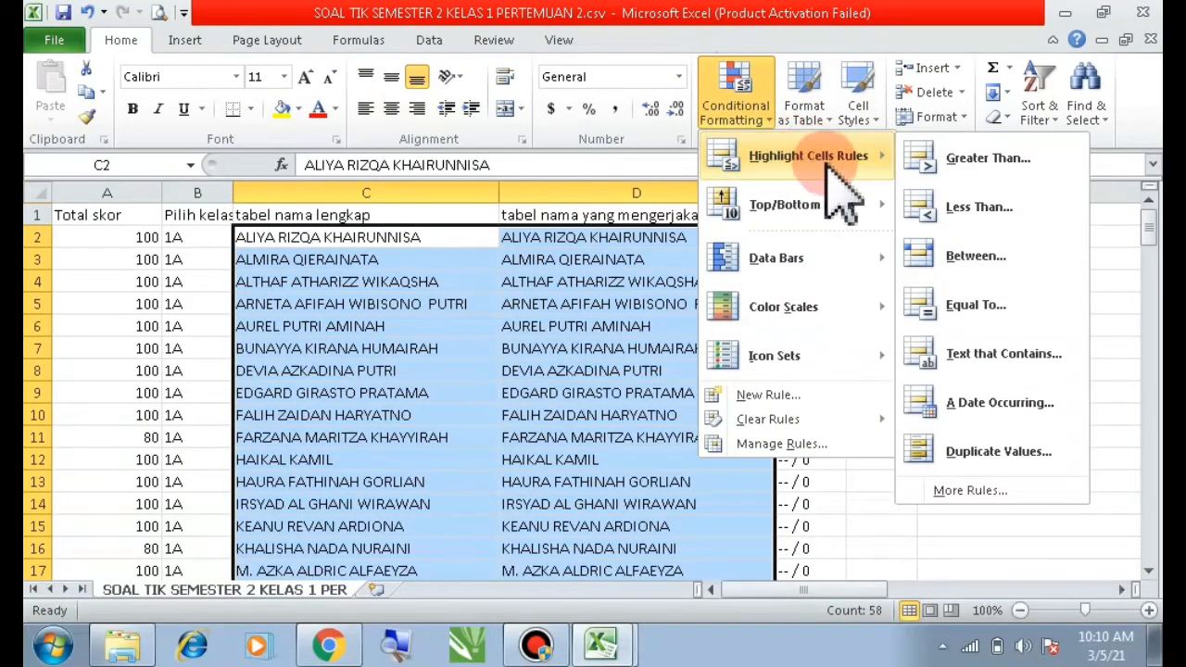
left_click(999, 452)
left_click(854, 434)
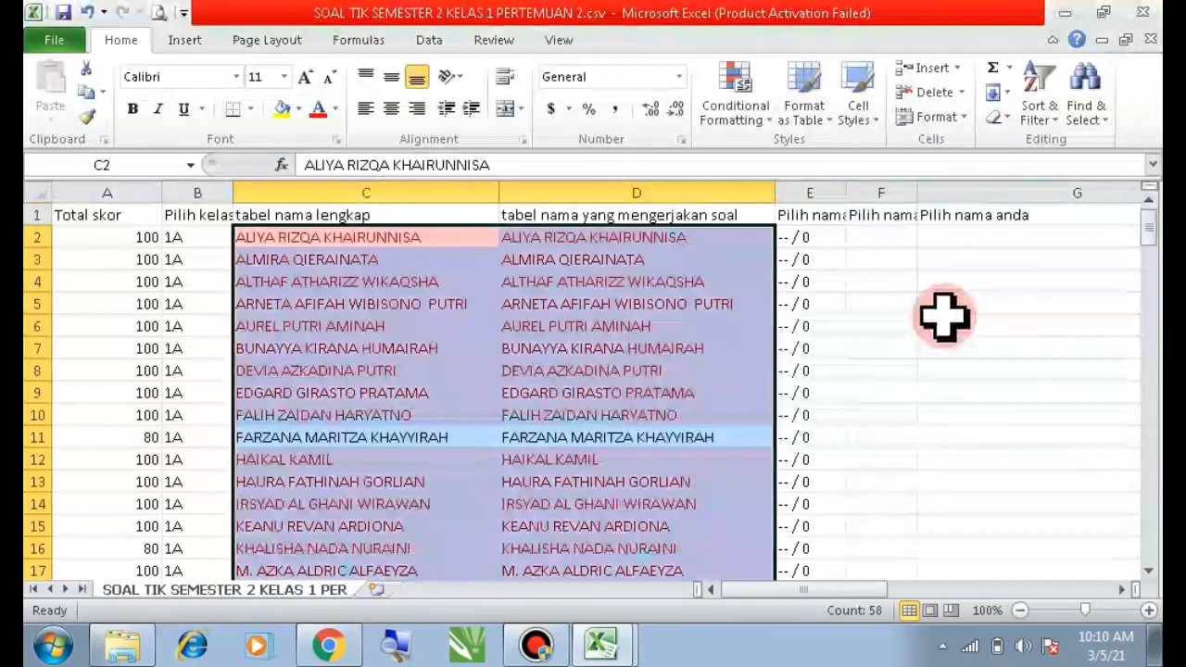
Step: Check the highlighted names against each other and insert a blank row at row 19, where the full list has an unmatched student
left_click(312, 237)
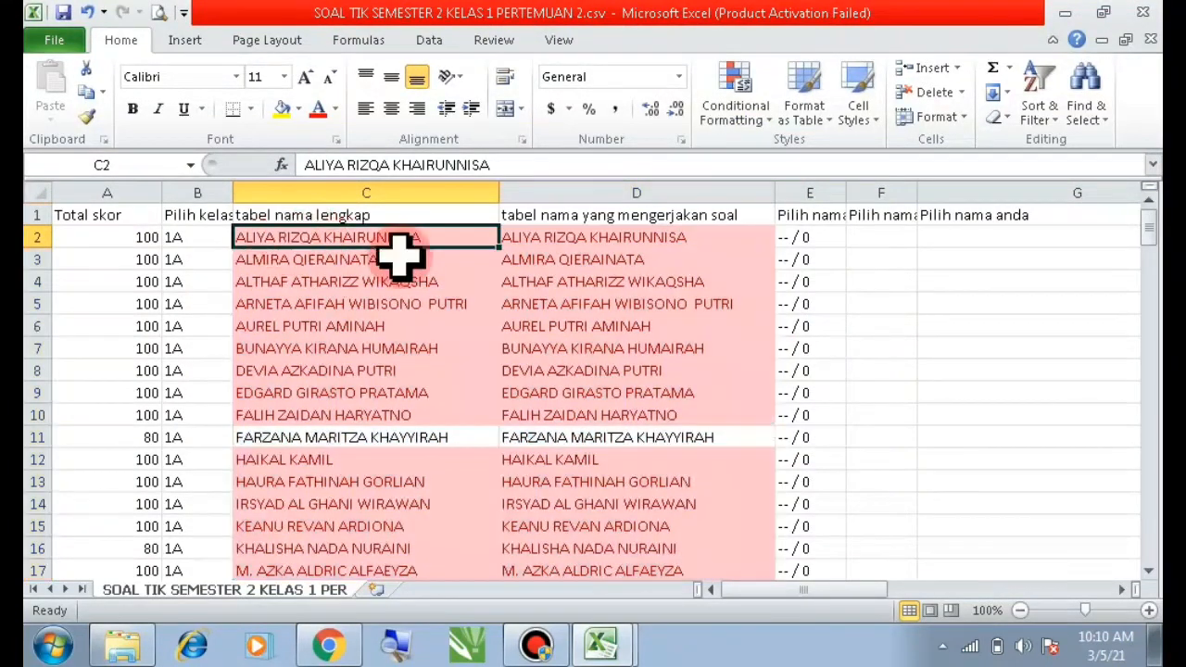
left_click(619, 243)
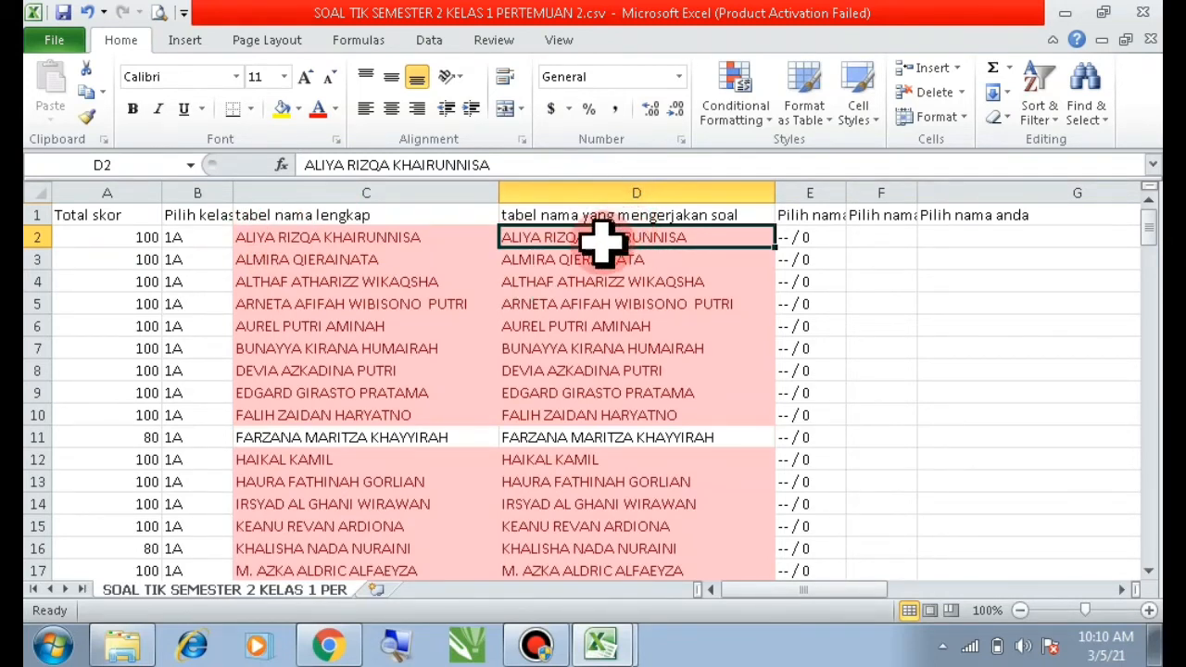
scroll(455, 305, "down", 2)
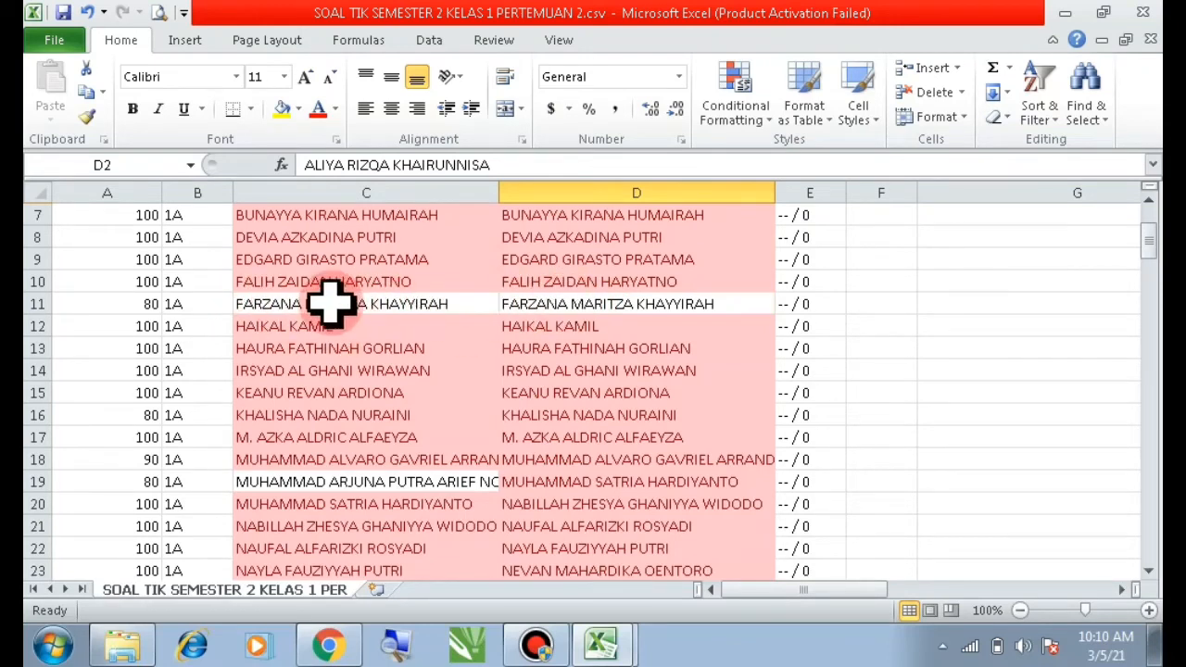
scroll(357, 330, "up", 2)
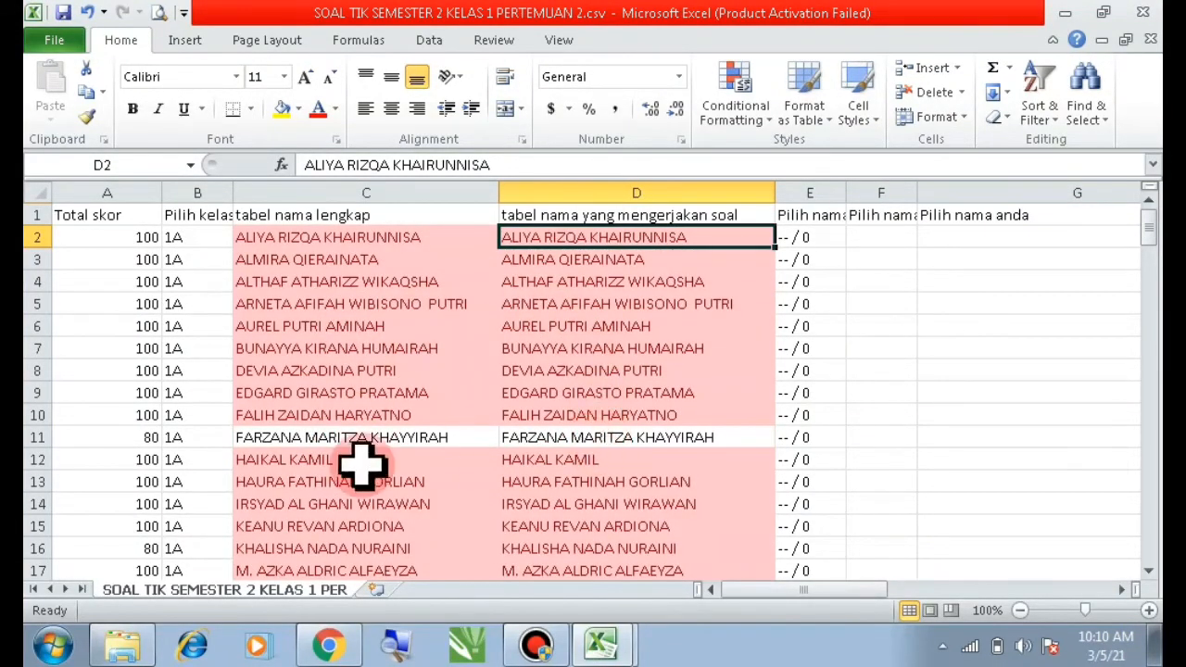
scroll(584, 443, "down", 2)
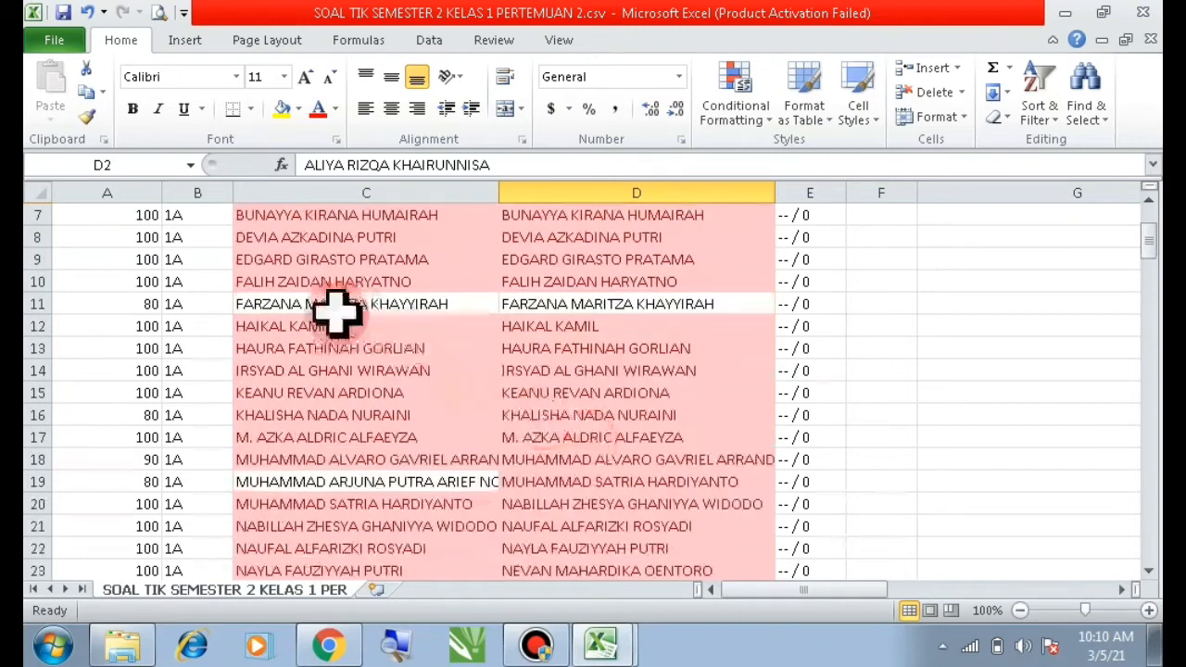
scroll(546, 304, "down", 1)
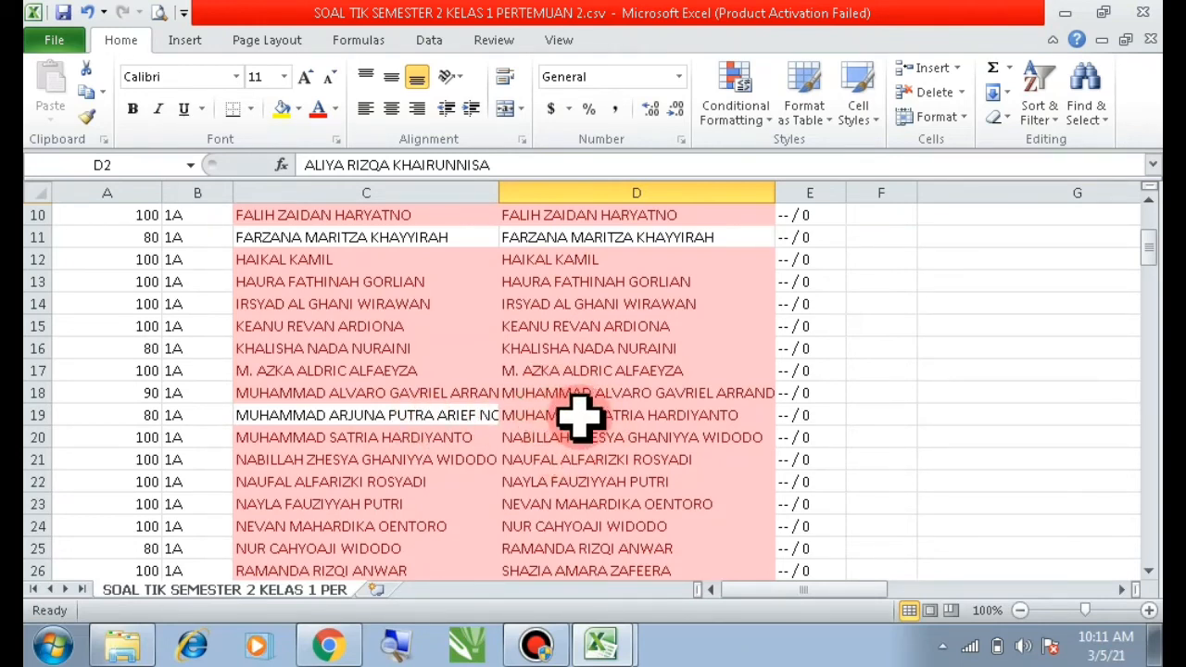
left_click(35, 415)
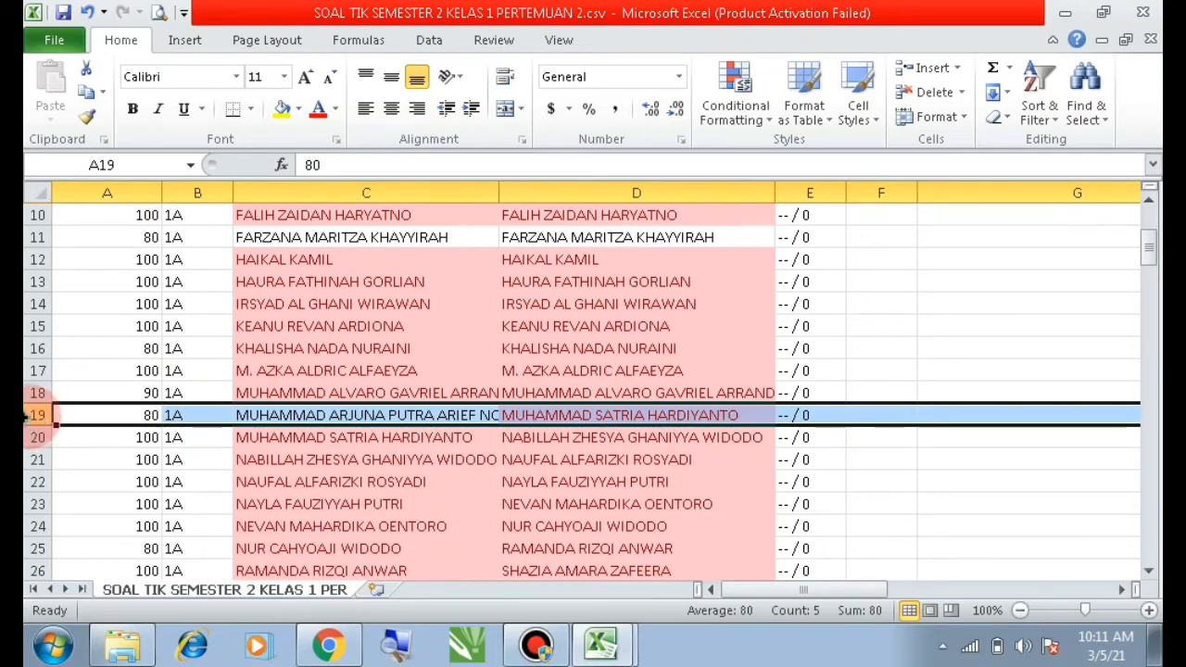
right_click(35, 415)
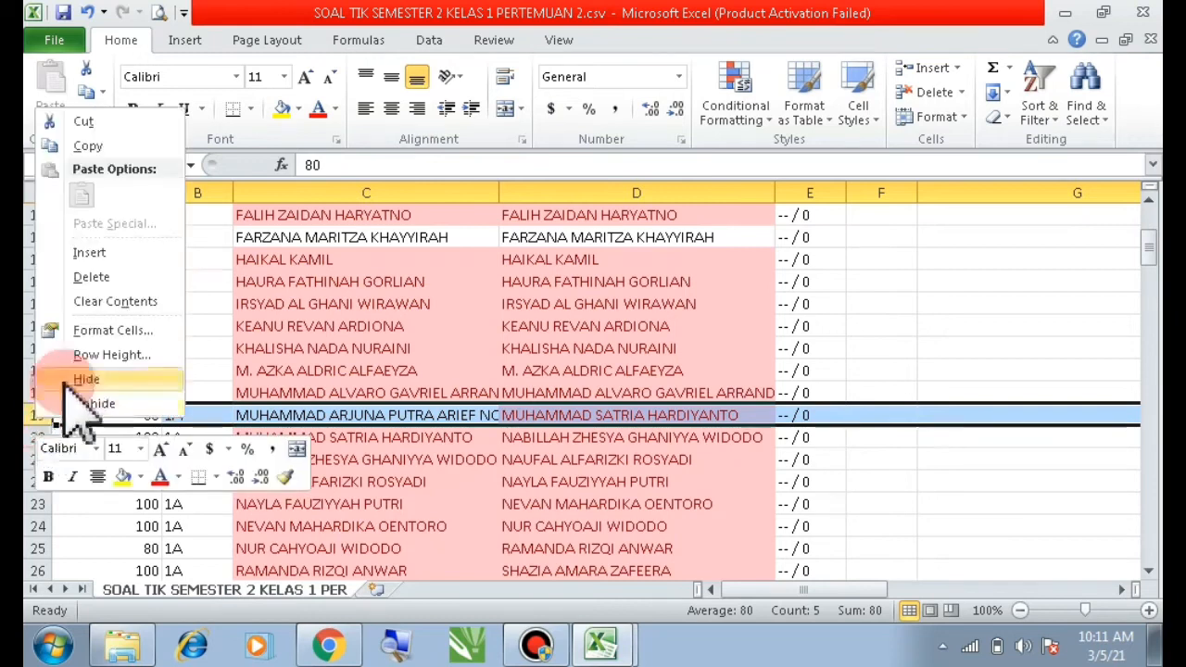
left_click(86, 253)
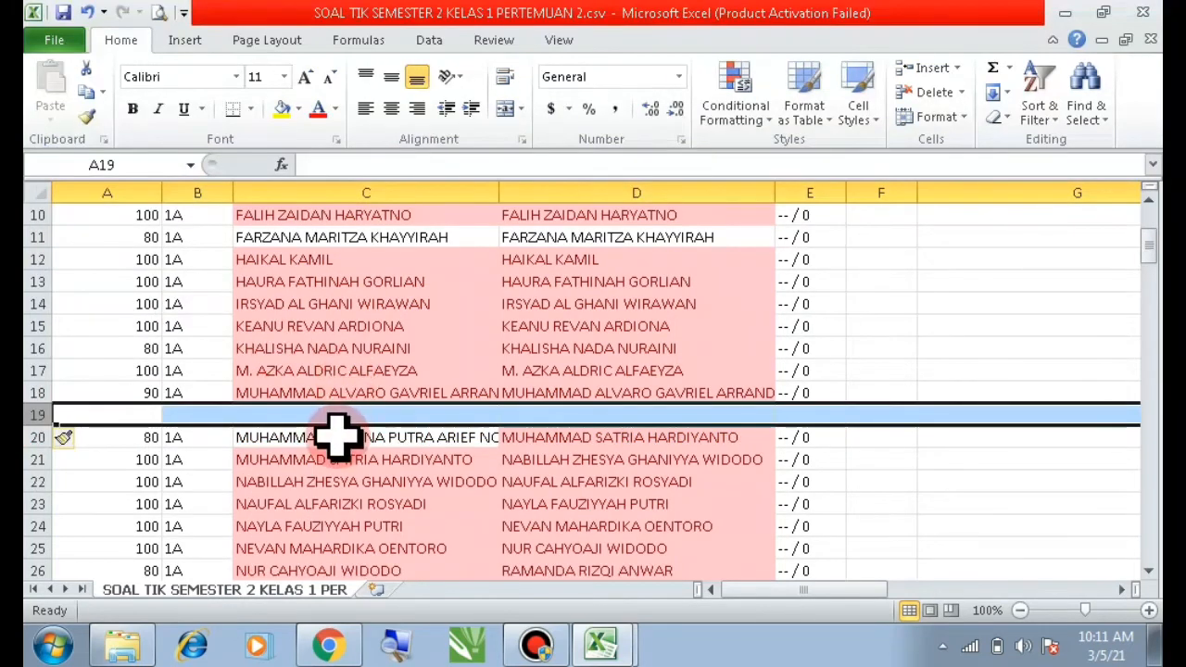
Step: Move the full-list names in C20:C32 up one row so that they start in C19
scroll(336, 432, "up", 3)
scroll(337, 408, "down", 5)
left_click_drag(336, 302, 349, 484)
scroll(349, 484, "up", 3)
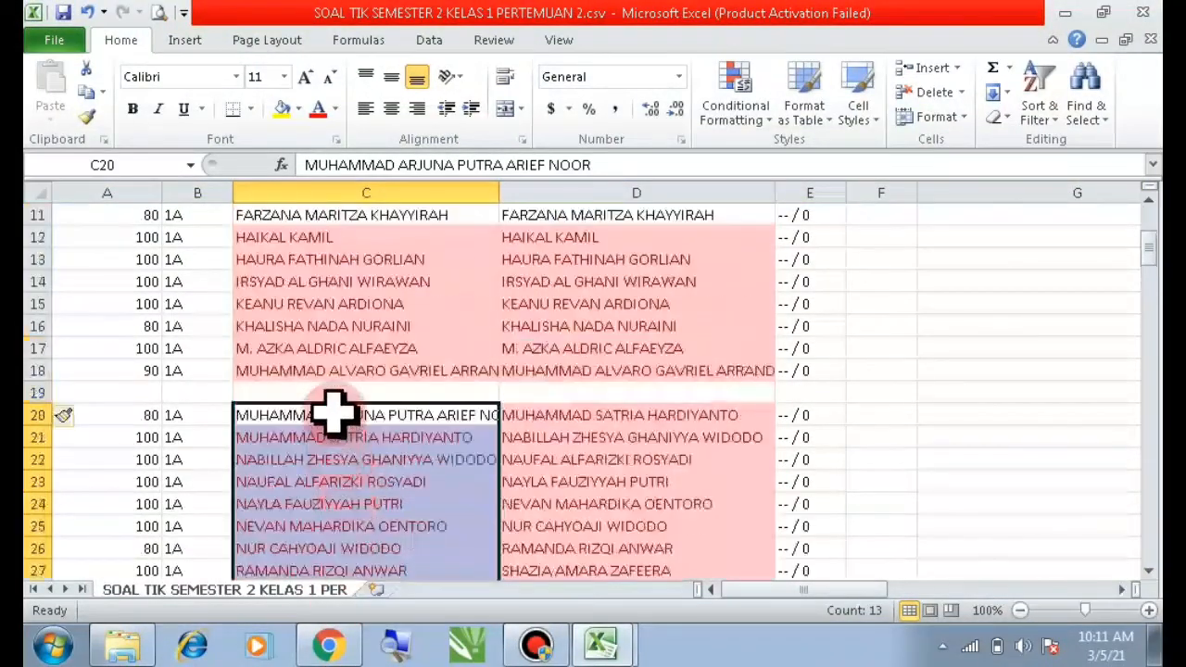
left_click_drag(337, 403, 454, 388)
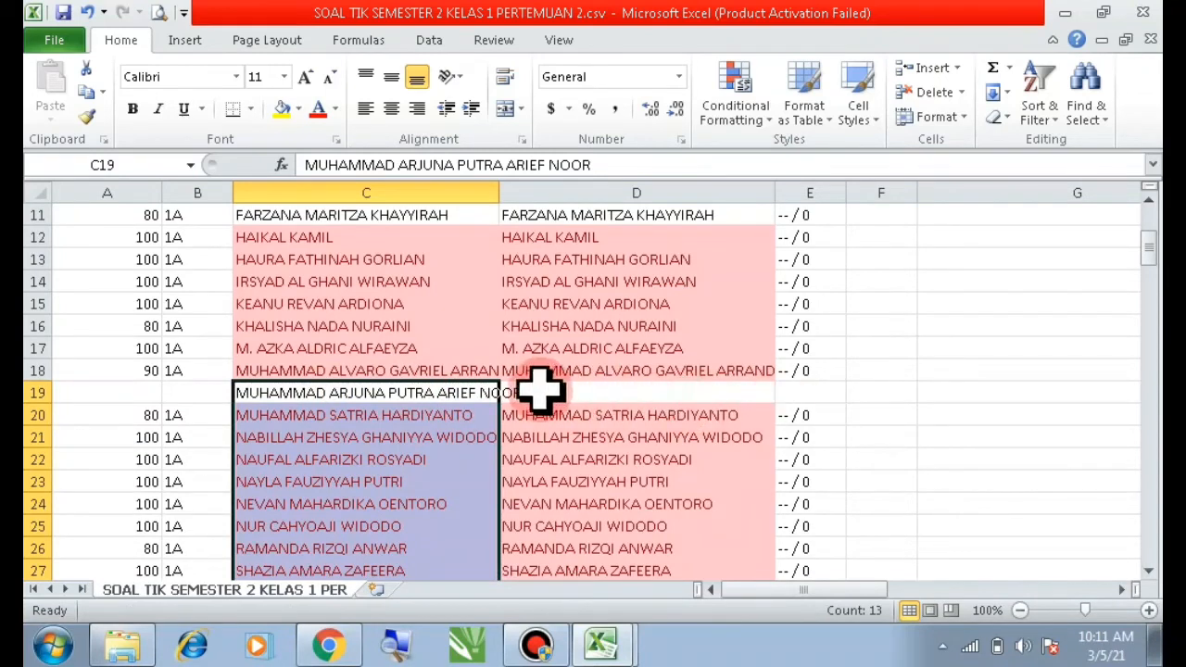
Step: Insert a blank row at row 30 for the unmatched student and move the full-list names in C31:C32 up one row
scroll(362, 389, "down", 2)
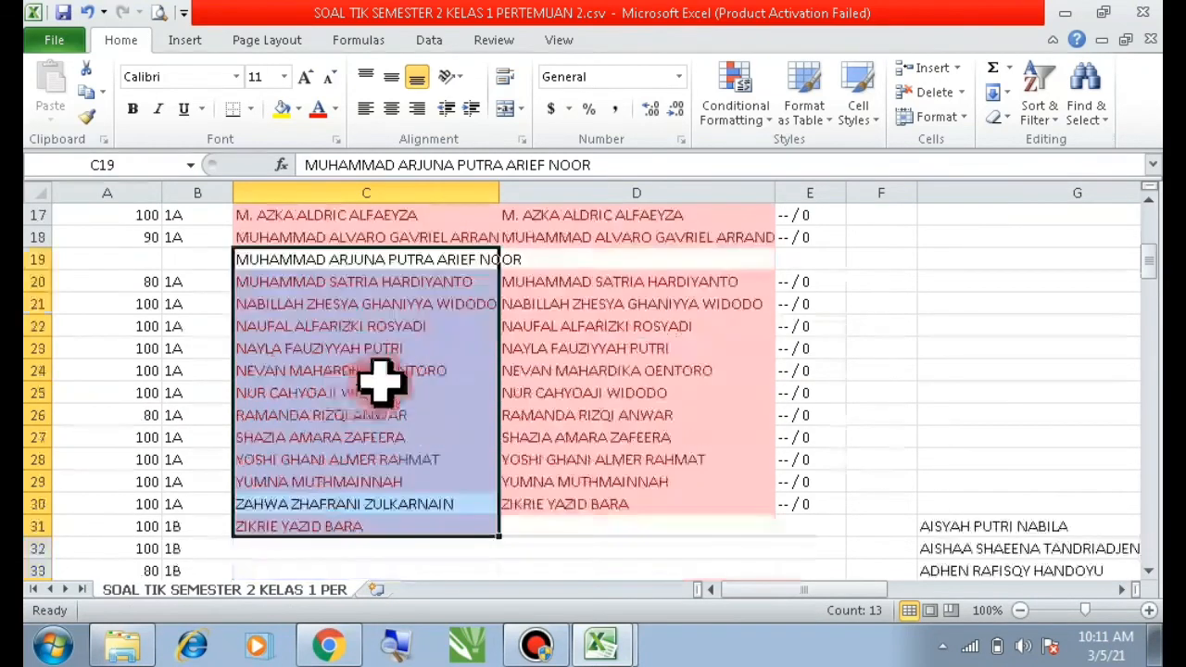
left_click(257, 502)
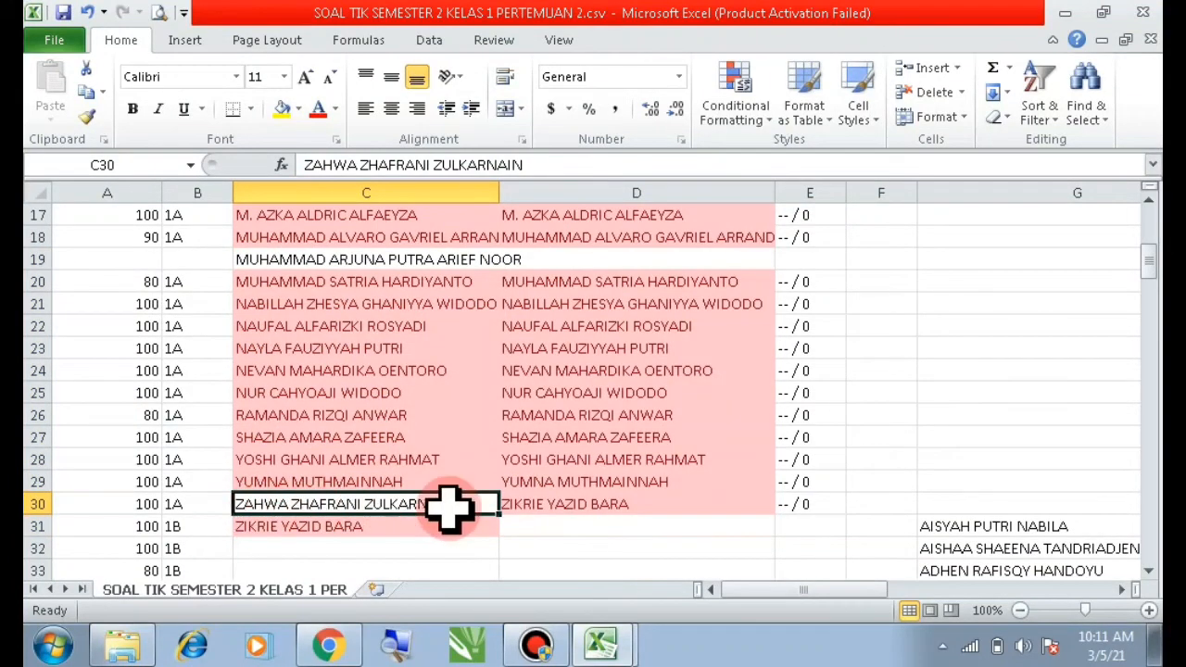
left_click(38, 504)
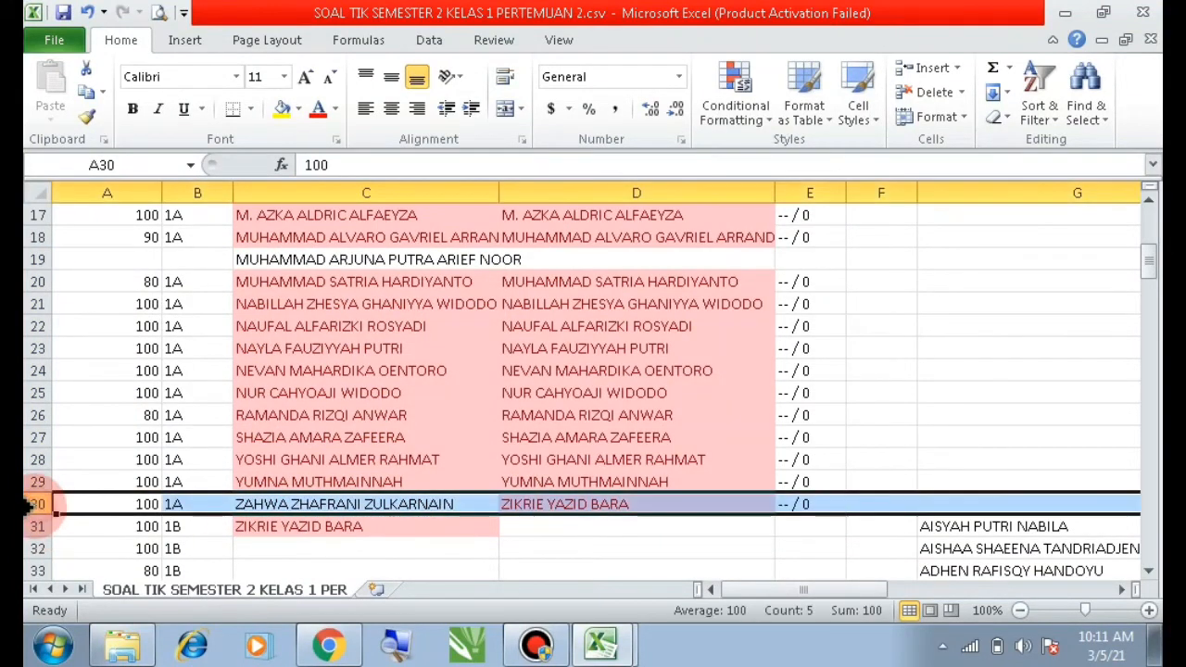
right_click(37, 504)
left_click(90, 342)
left_click_drag(318, 533, 312, 503)
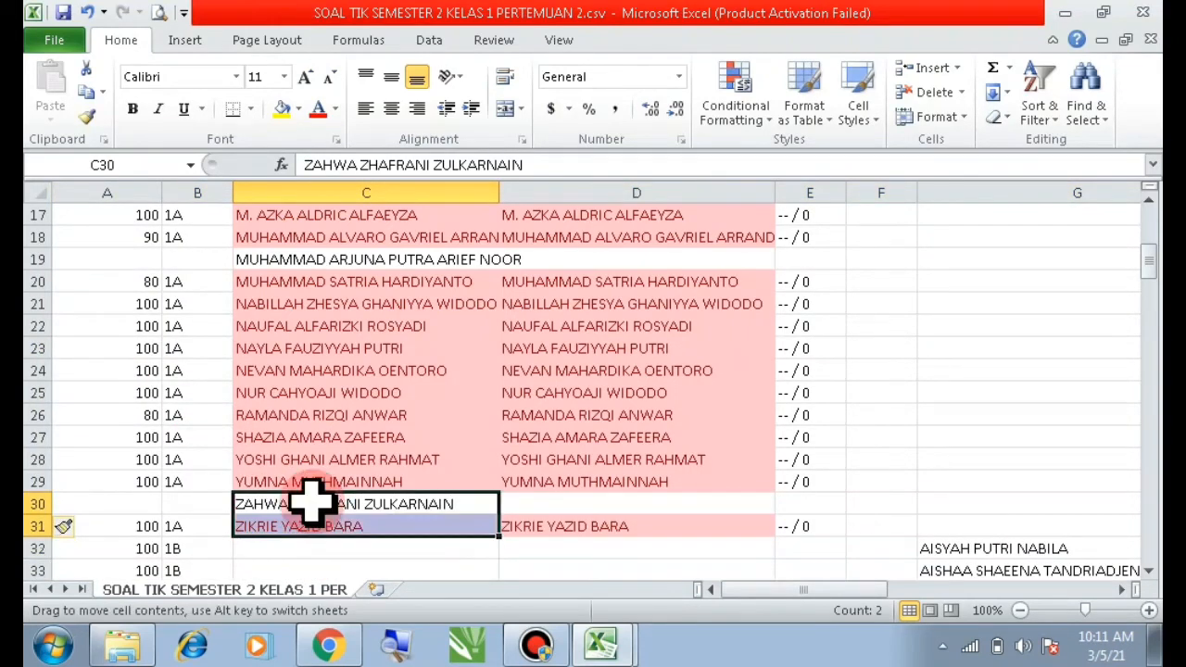
left_click(530, 541)
Step: Review the aligned name lists in columns C and D for students without a response
scroll(542, 471, "up", 1)
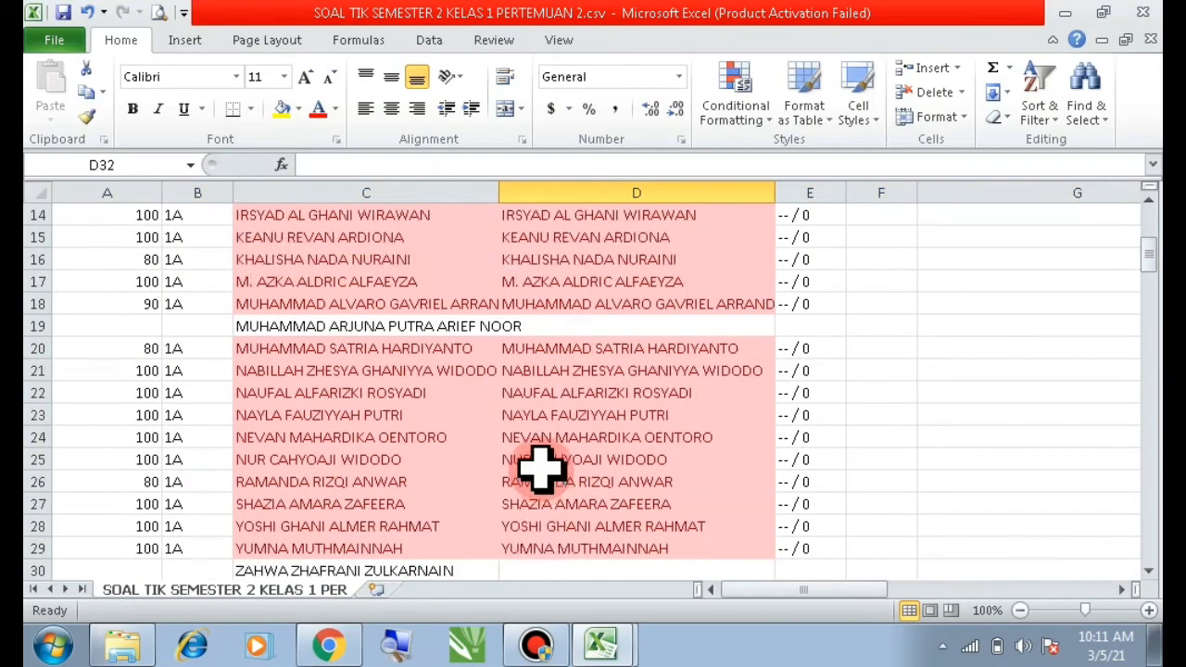
scroll(542, 463, "up", 5)
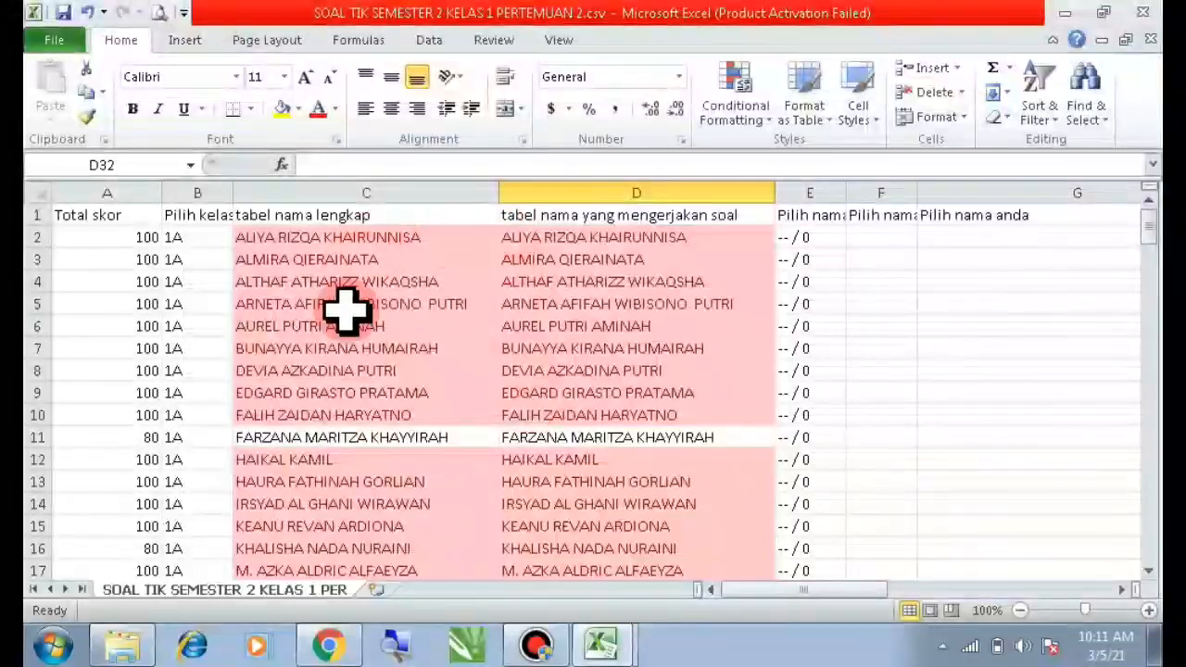
scroll(338, 463, "down", 8)
scroll(593, 371, "up", 4)
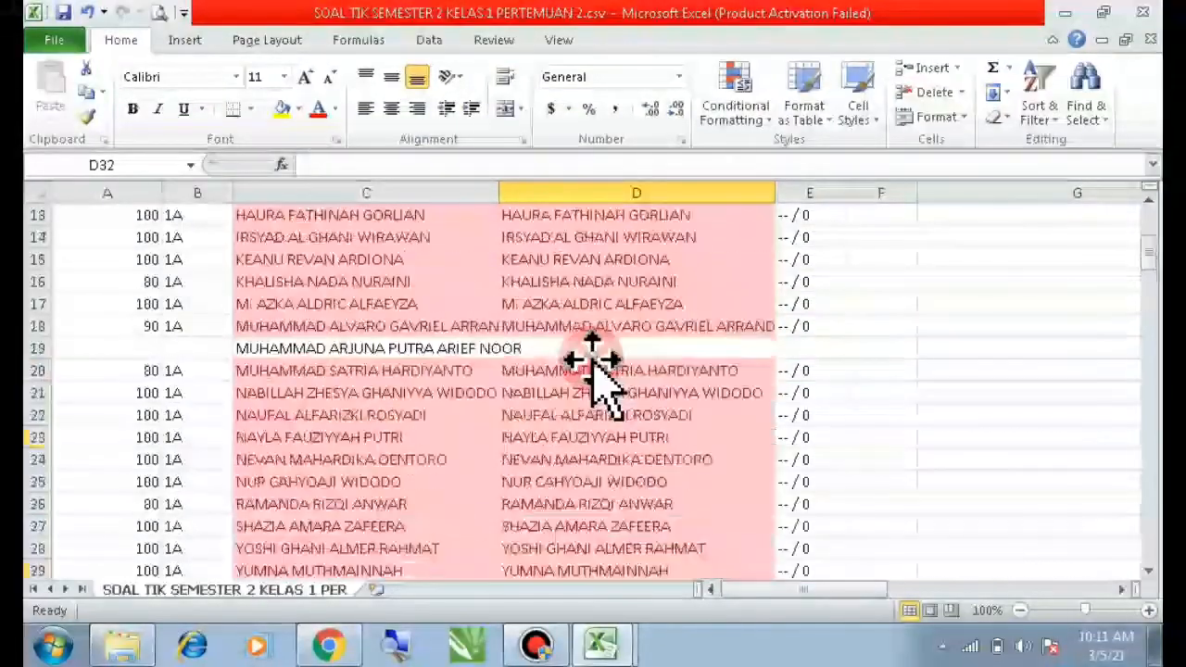
scroll(593, 370, "up", 2)
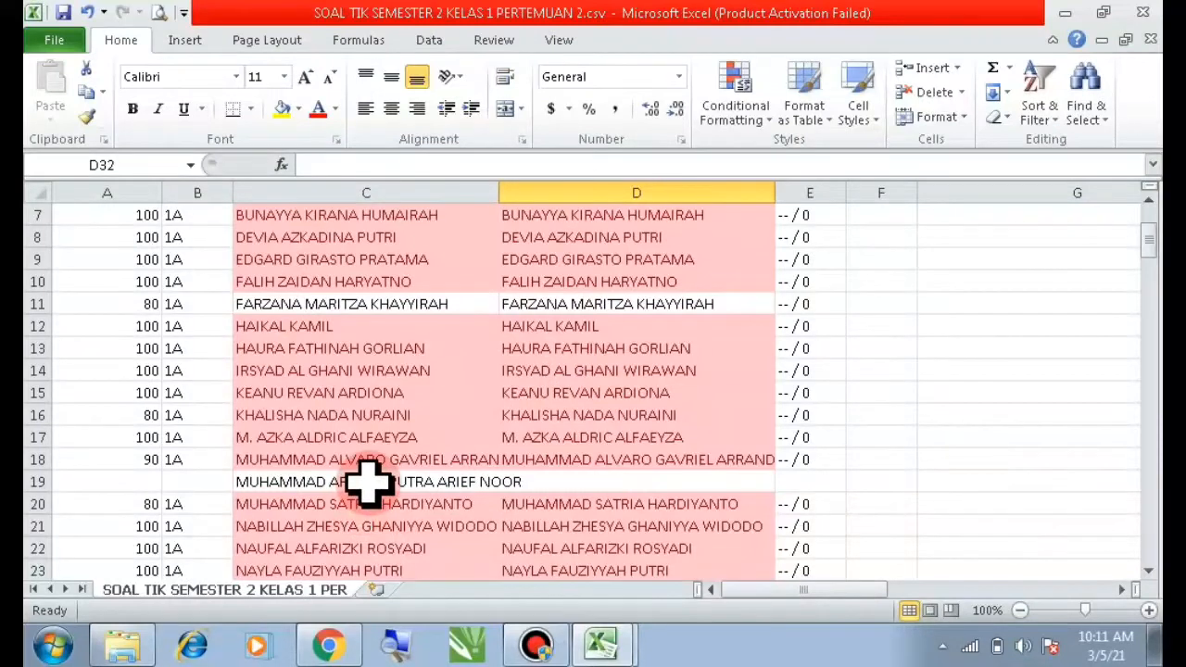
scroll(368, 481, "down", 4)
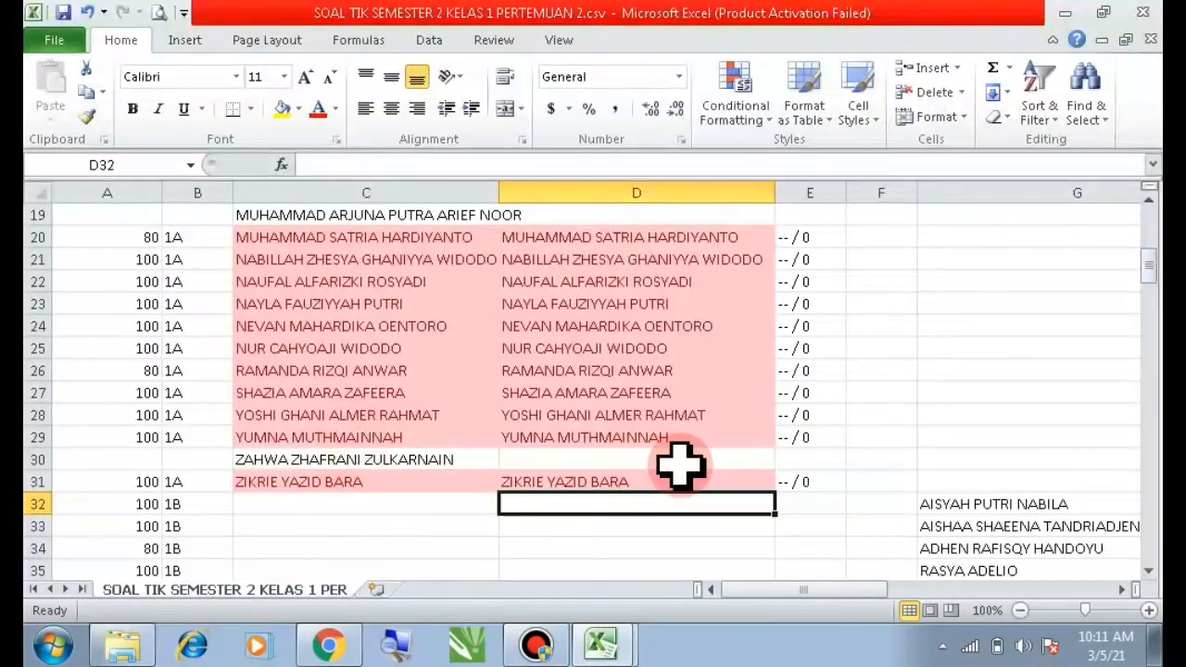
scroll(604, 454, "up", 3)
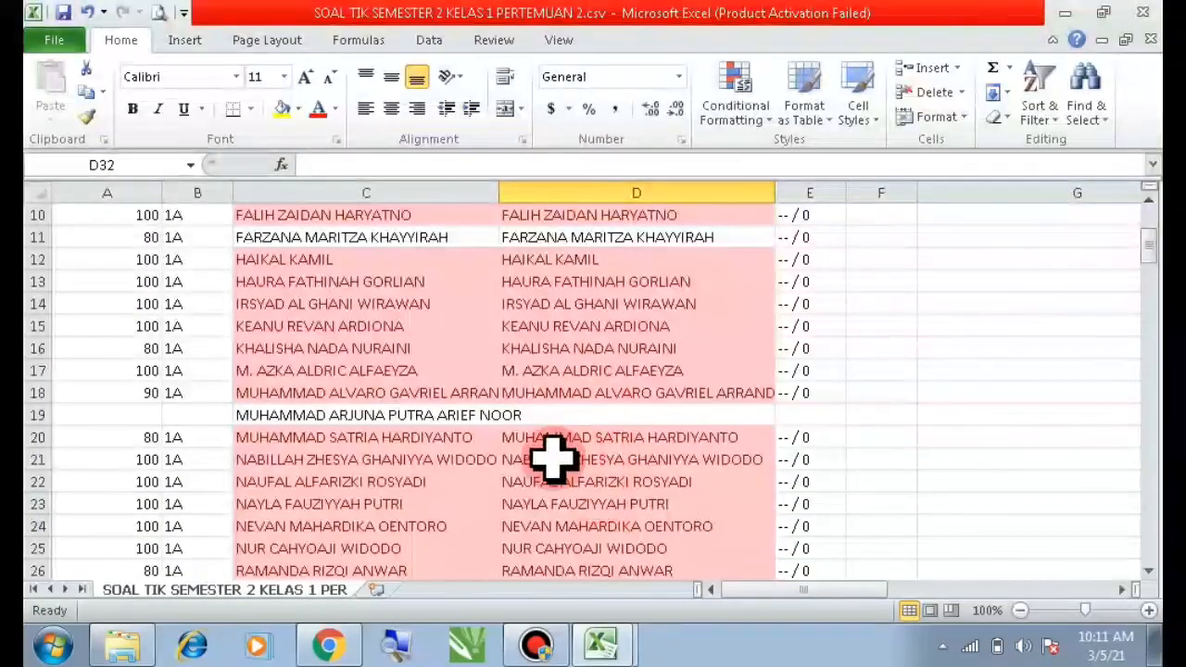
Step: Copy the class 1A total scores in A2:A31 and switch to the DAFNIL PENG & KET KOMP KLS 1.xlsx workbook
scroll(553, 455, "up", 3)
left_click_drag(119, 238, 138, 491)
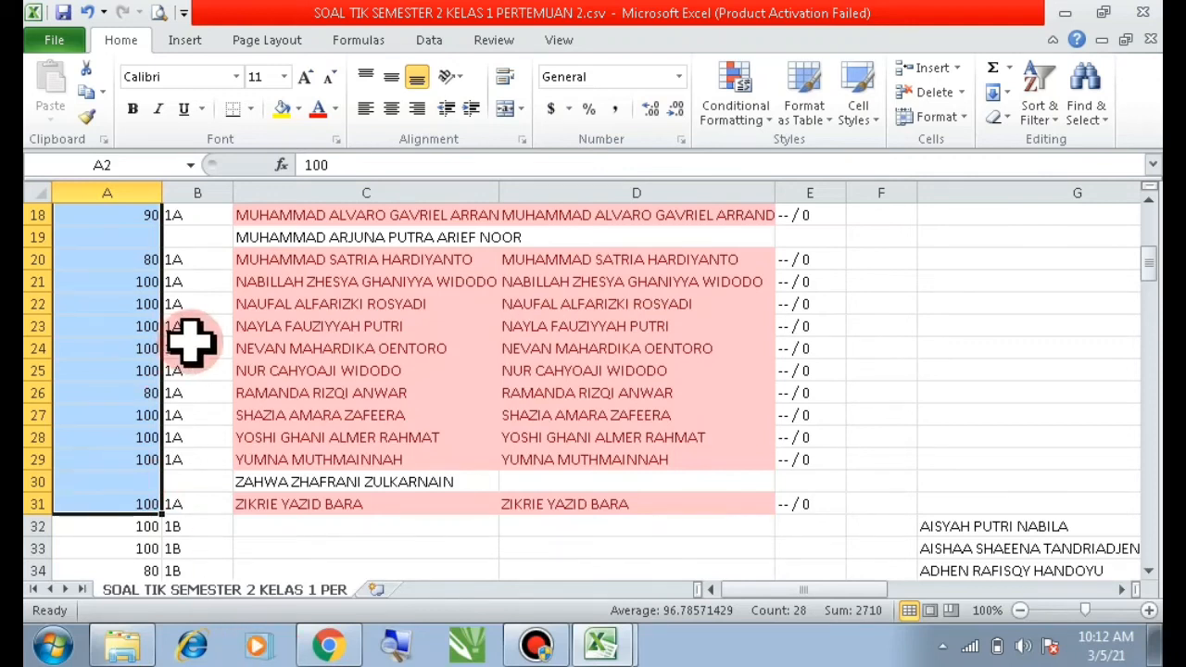
key("ctrl+c")
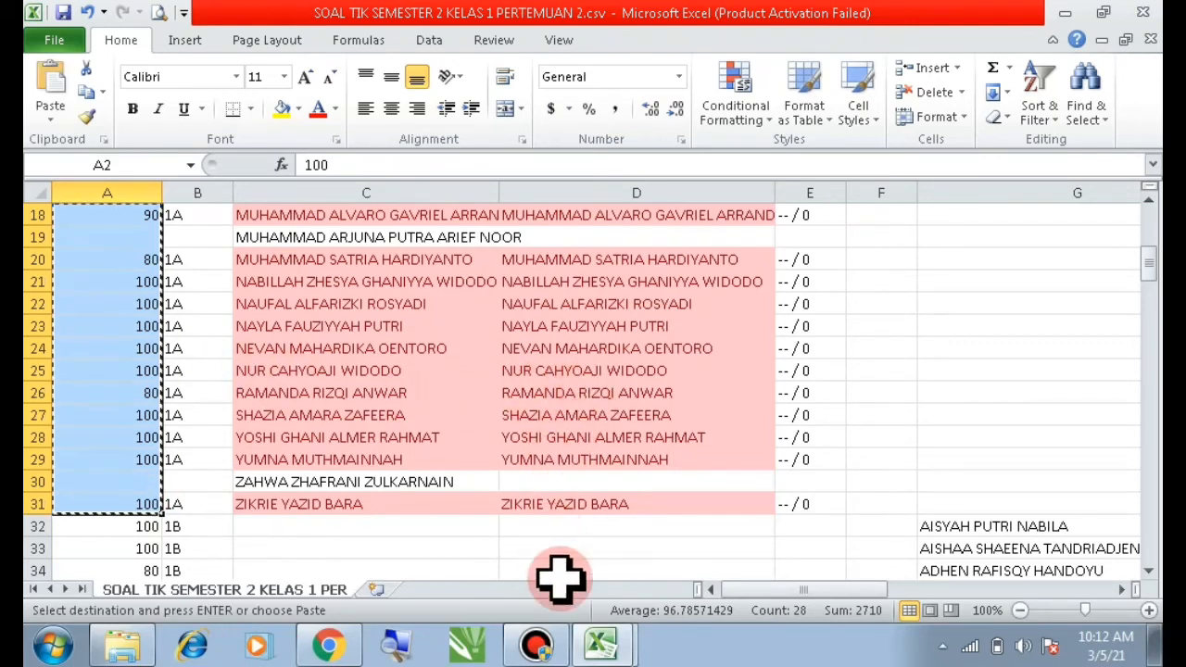
mouse_move(602, 649)
left_click(604, 595)
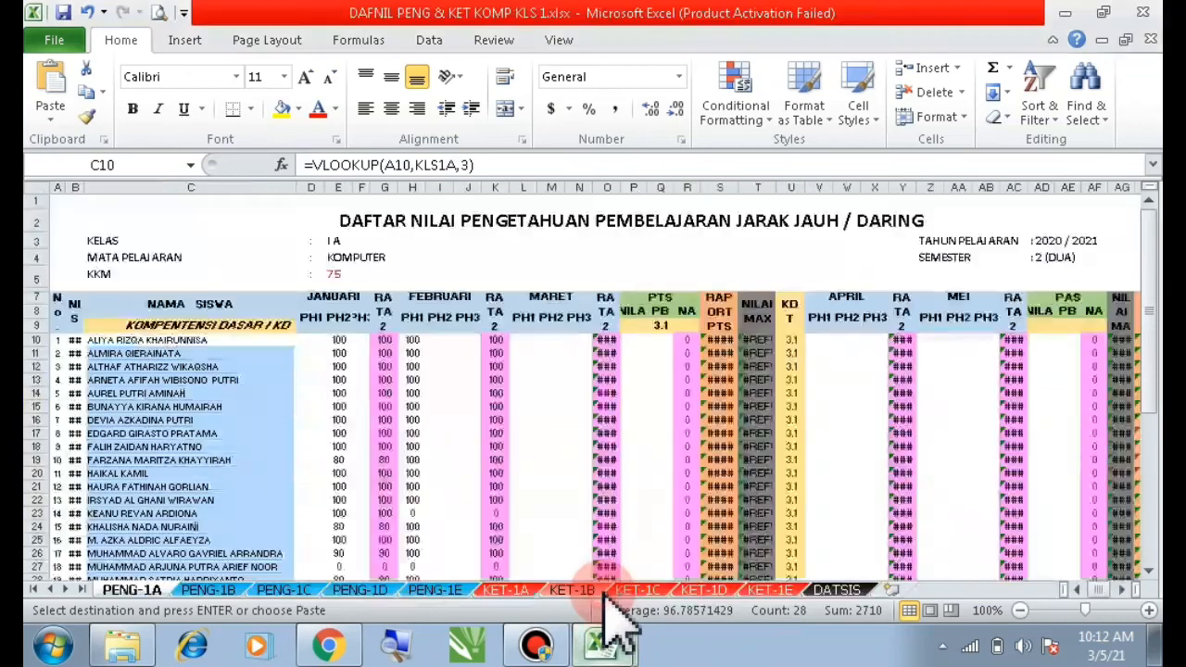
Step: Paste the copied scores as values into the April PH1 column of the PENG-1A sheet, starting at V10
left_click(832, 339)
right_click(832, 341)
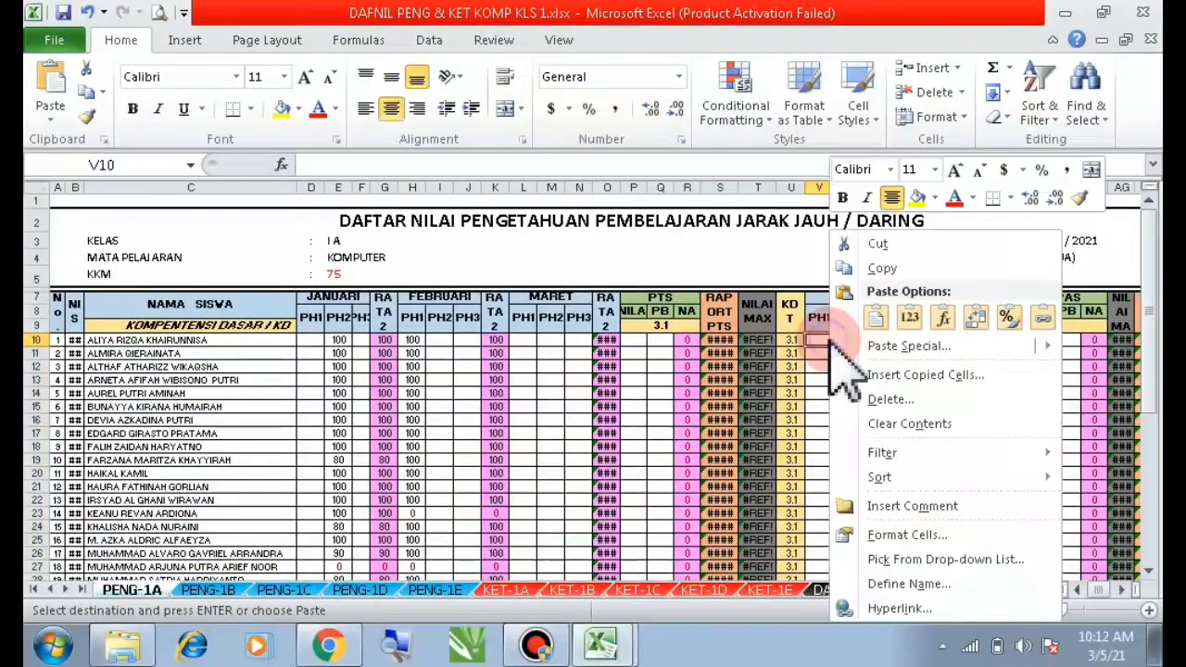
left_click(912, 324)
scroll(841, 466, "down", 4)
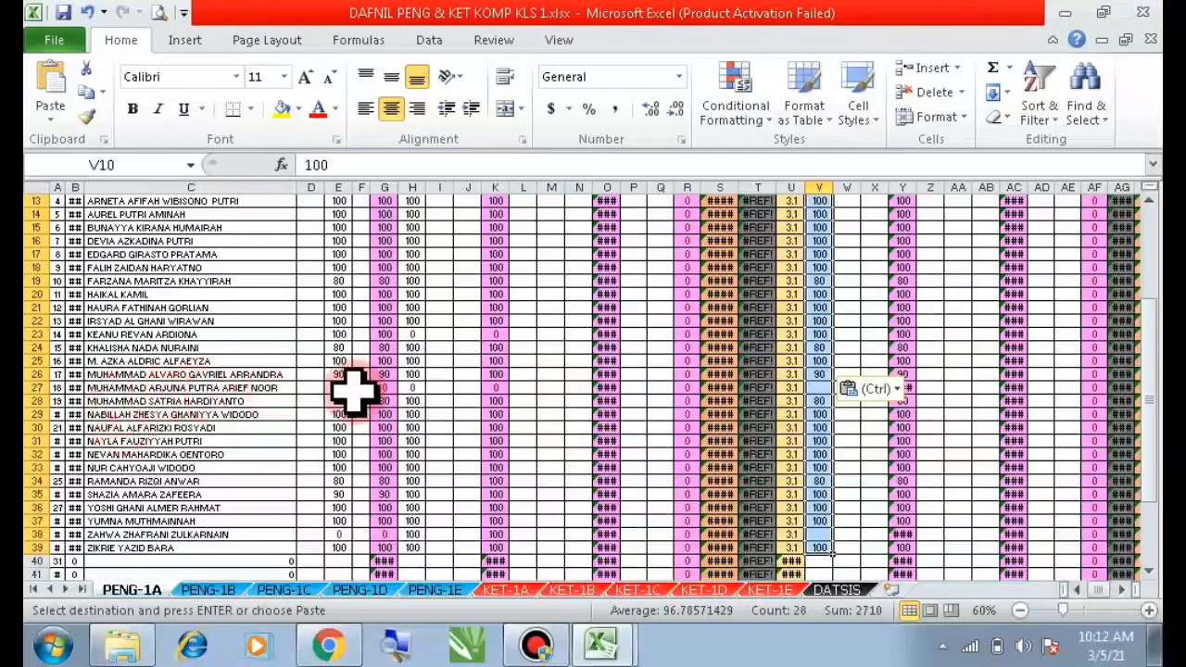
Step: View the quiz's response summary in Chrome and return to the SOAL TIK SEMESTER 2 KELAS 1 PERTEMUAN 2.csv workbook
left_click(357, 653)
mouse_move(602, 646)
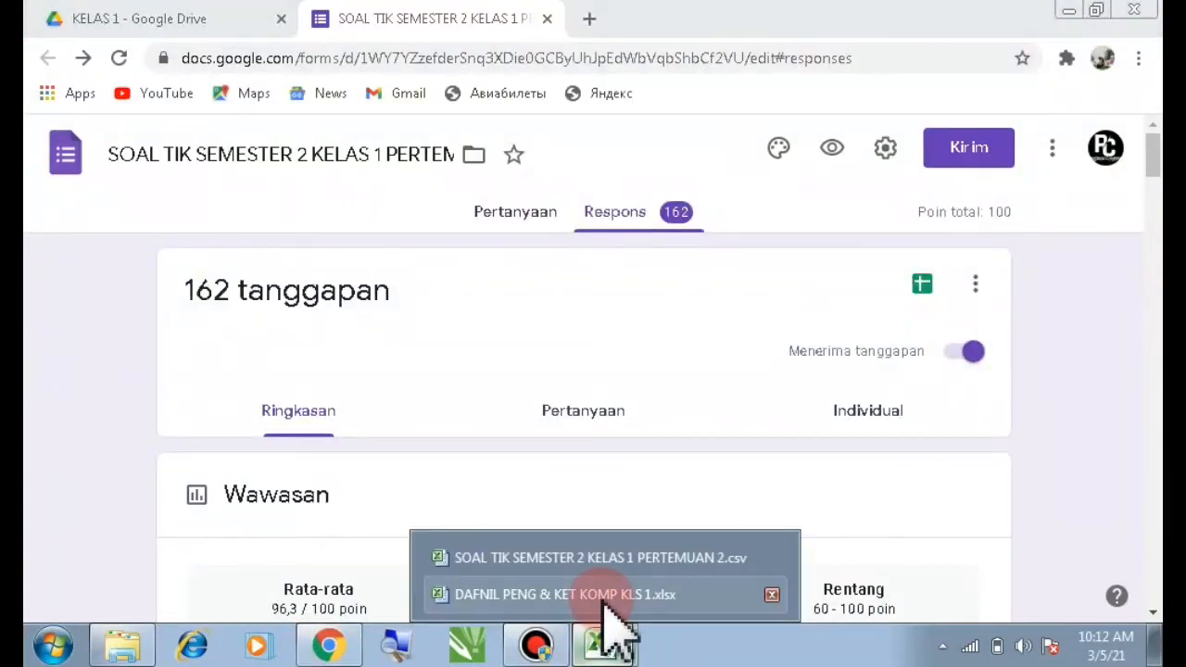
left_click(607, 559)
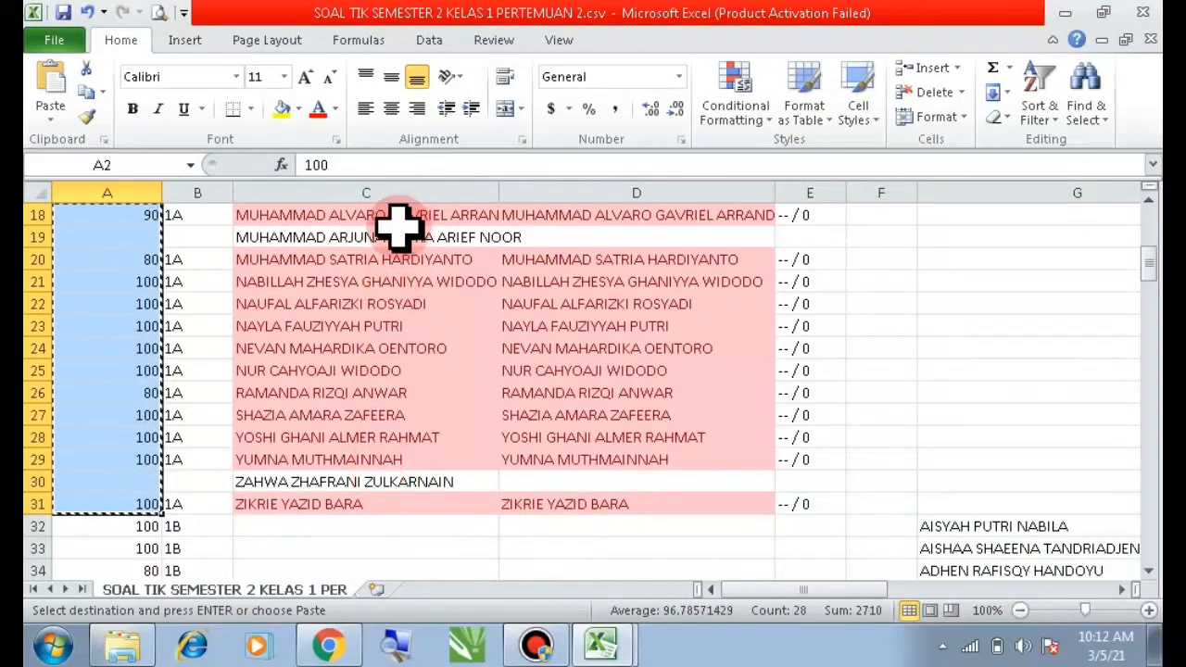
Step: Examine the copied scores in column A alongside the highlighted full-name and respondent lists, from the last class 1A rows up to the headings
scroll(361, 241, "up", 2)
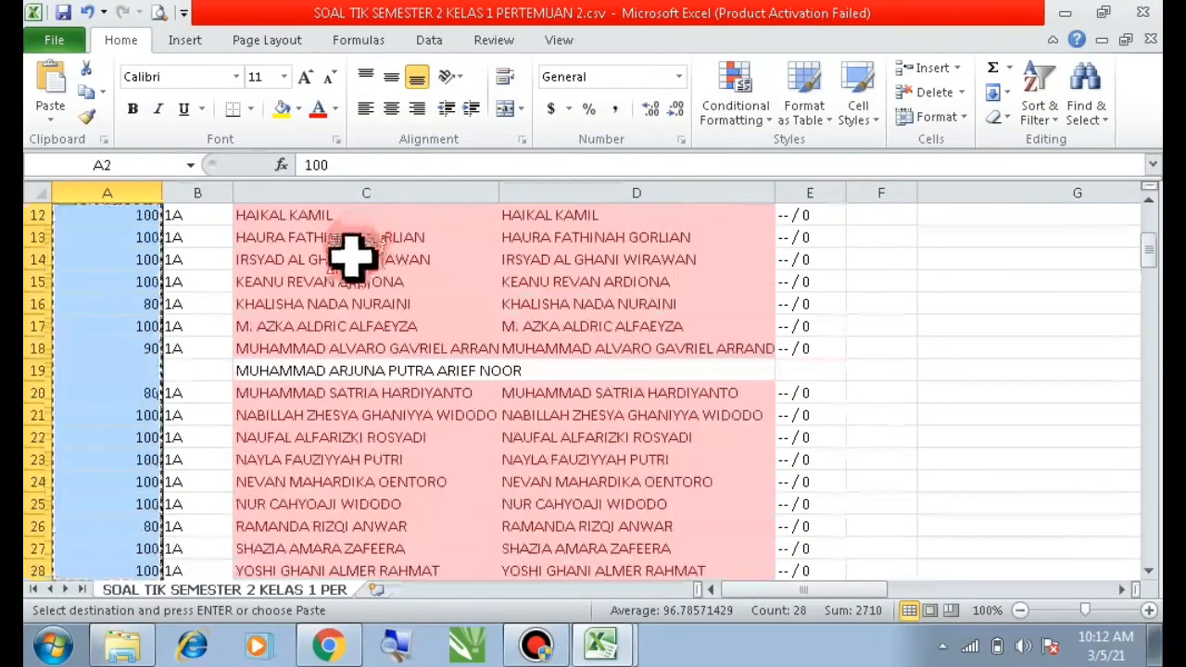
scroll(352, 255, "down", 1)
scroll(350, 281, "up", 4)
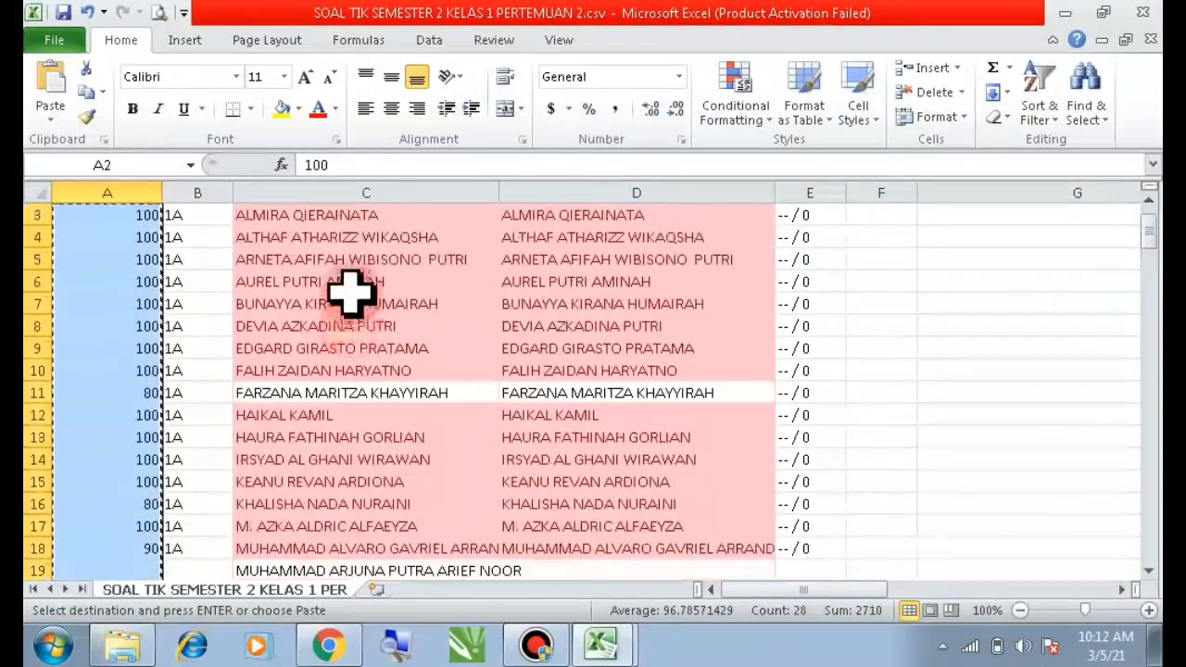
scroll(349, 278, "up", 1)
scroll(341, 259, "down", 3)
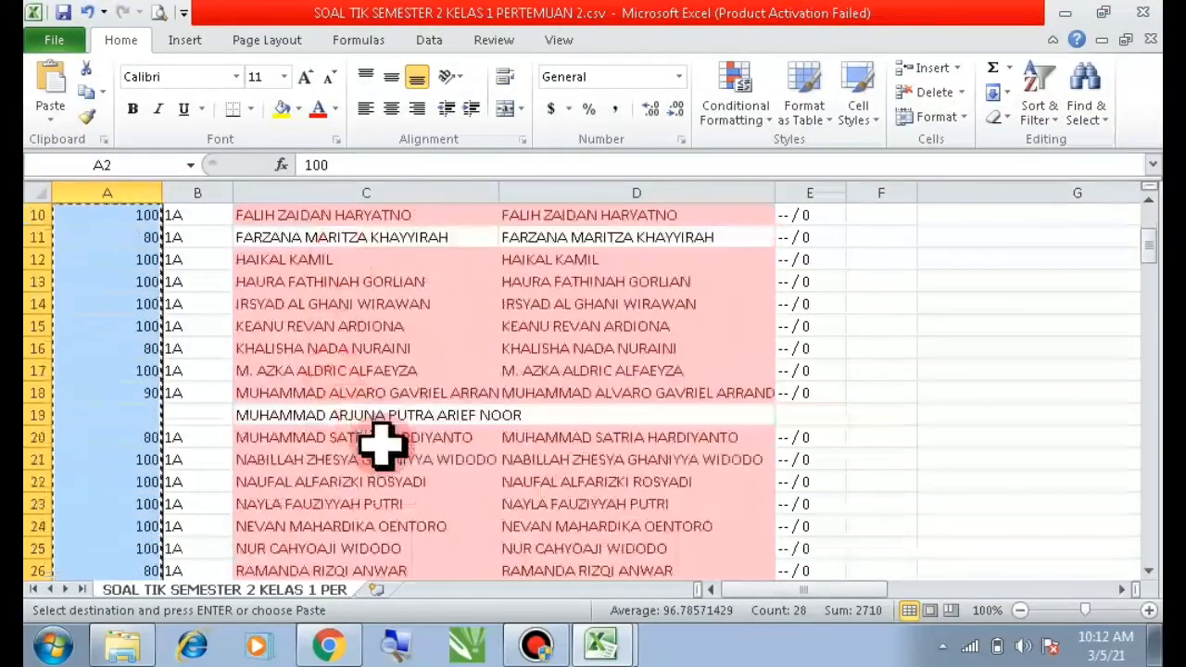
scroll(381, 445, "down", 2)
scroll(500, 452, "up", 4)
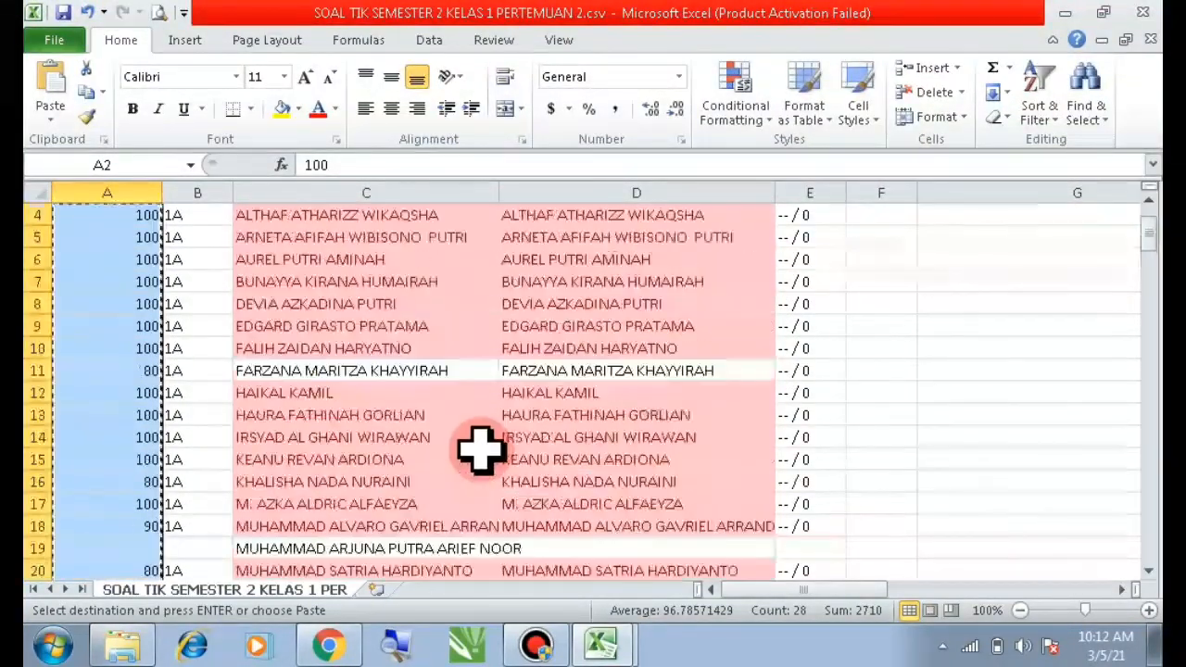
scroll(649, 454, "up", 1)
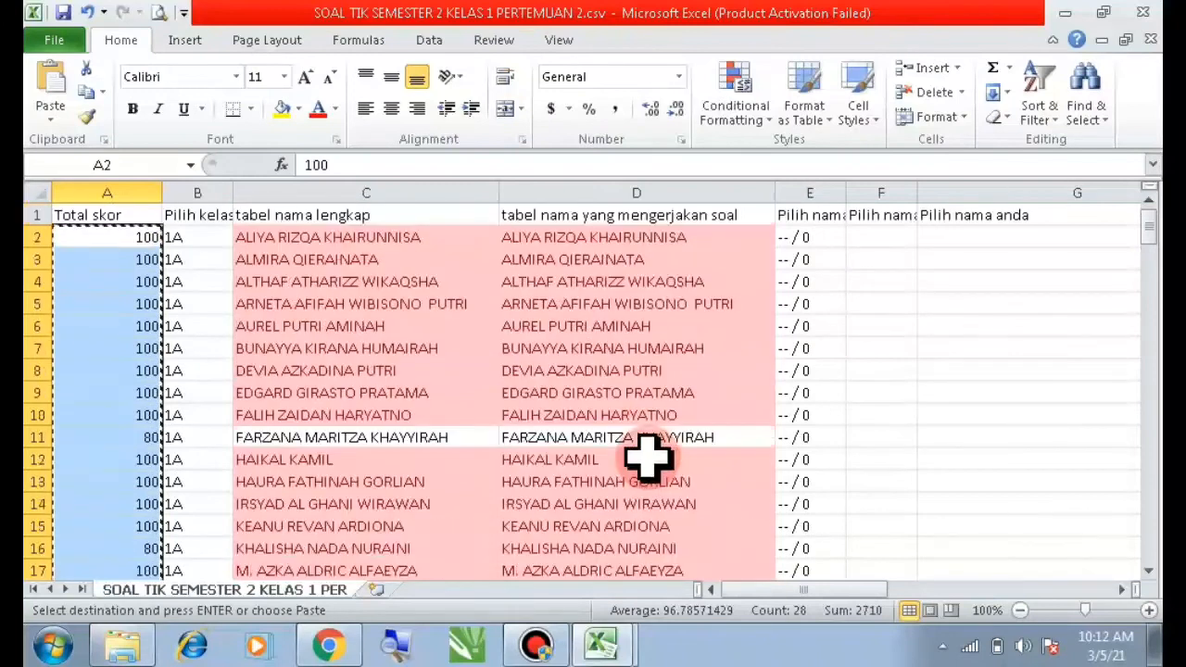